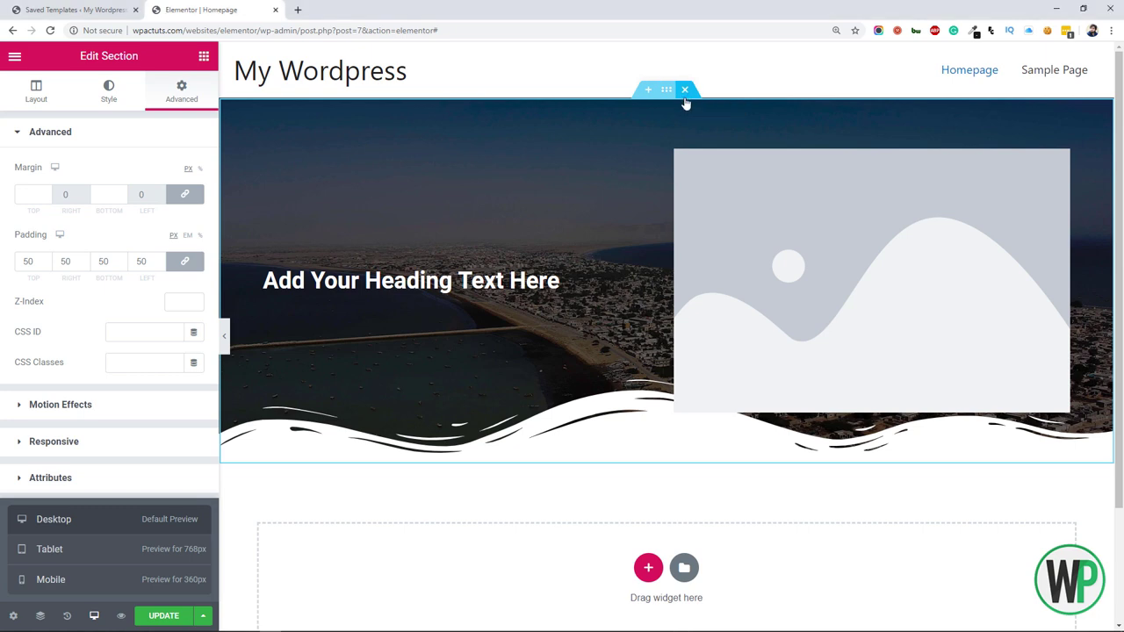
Step: Delete the hero section with the heading and image, and add a new single-column section to the page
{"action": "left_click", "coordinate": [685, 89]}
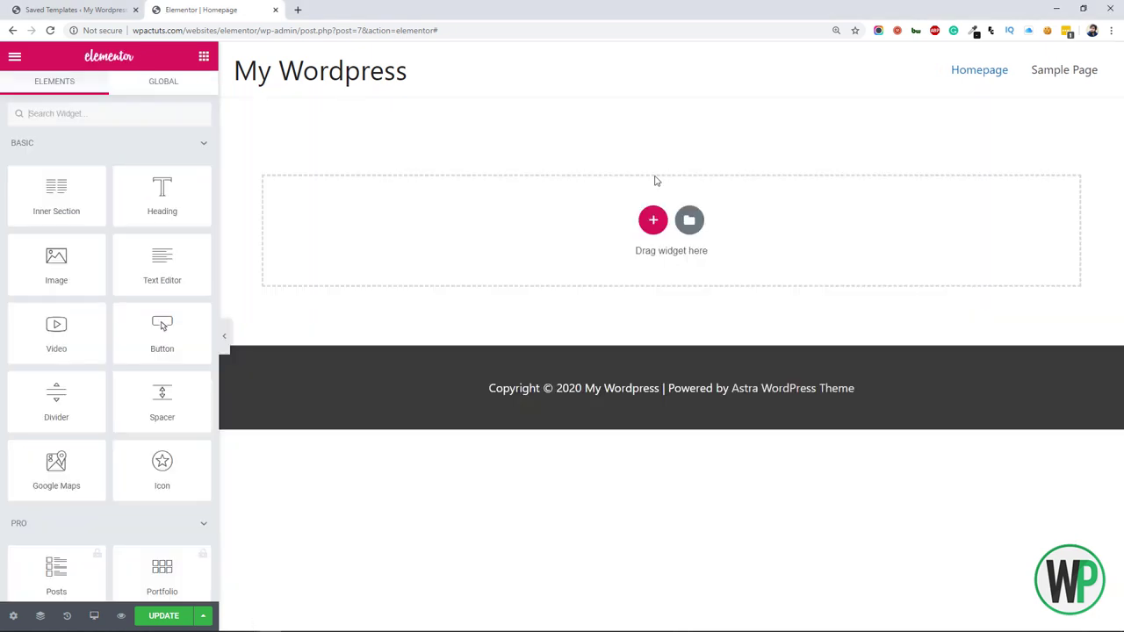
{"action": "left_click", "coordinate": [646, 231]}
{"action": "left_click", "coordinate": [499, 253]}
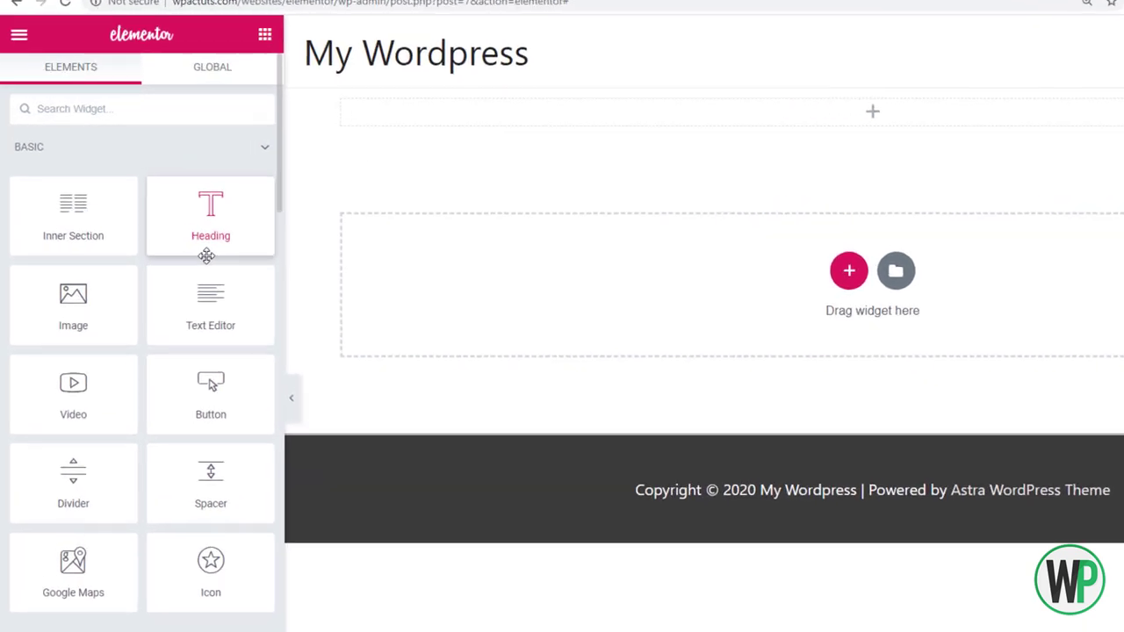
Step: Collapse the Pro widget category and look through the available Basic and General widgets
{"action": "left_click", "coordinate": [263, 602]}
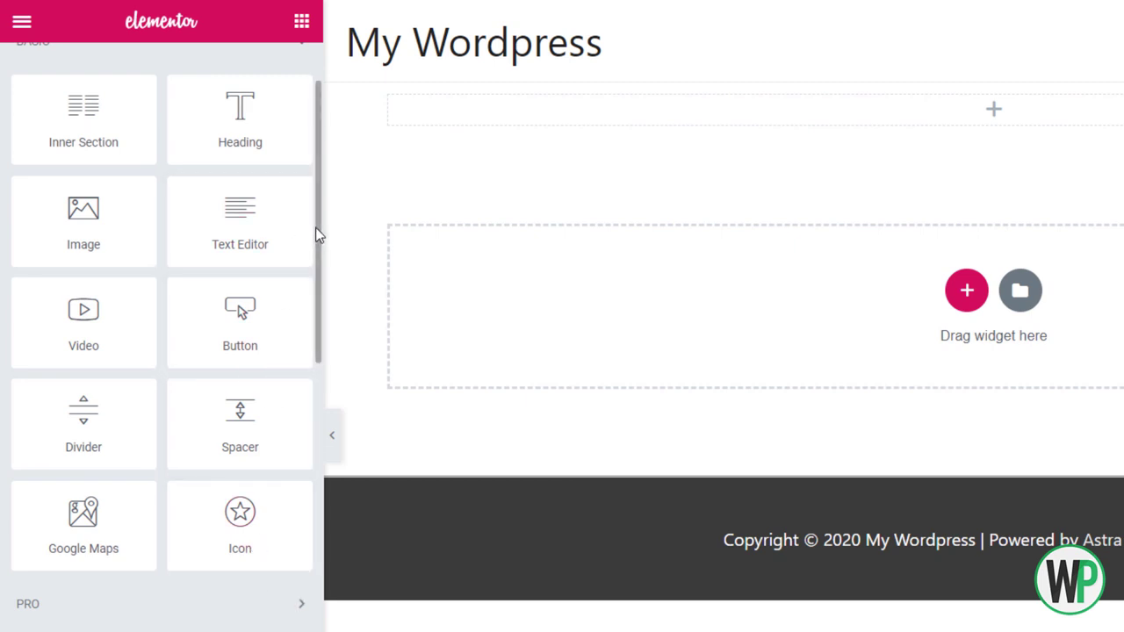
{"action": "left_click_drag", "start_coordinate": [315, 227], "coordinate": [304, 166]}
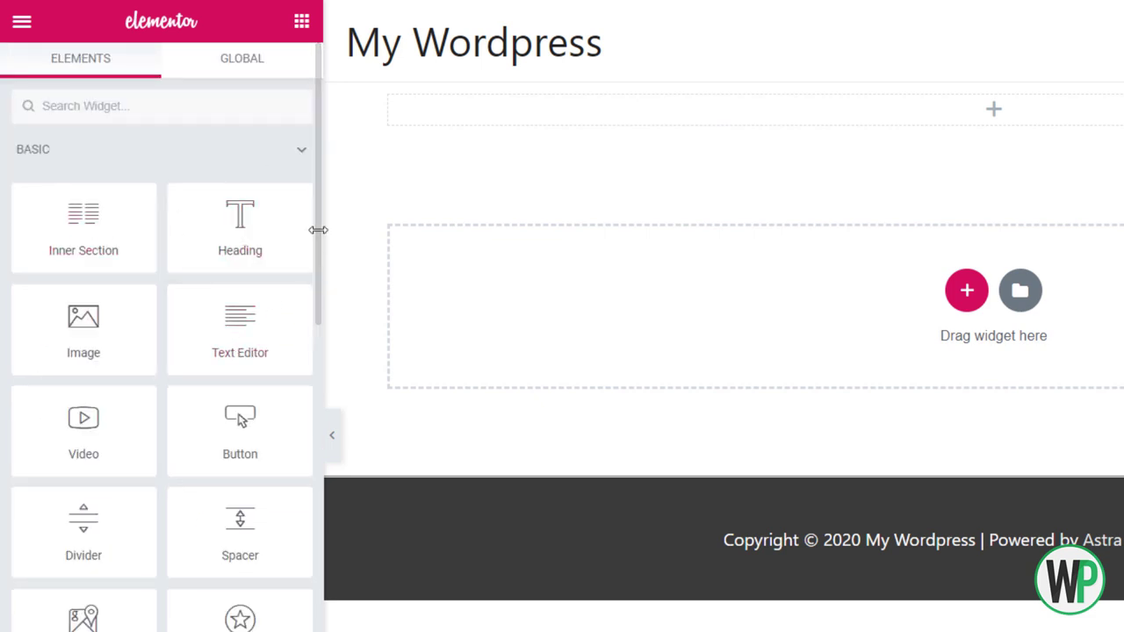
{"action": "left_click_drag", "start_coordinate": [318, 230], "coordinate": [317, 300]}
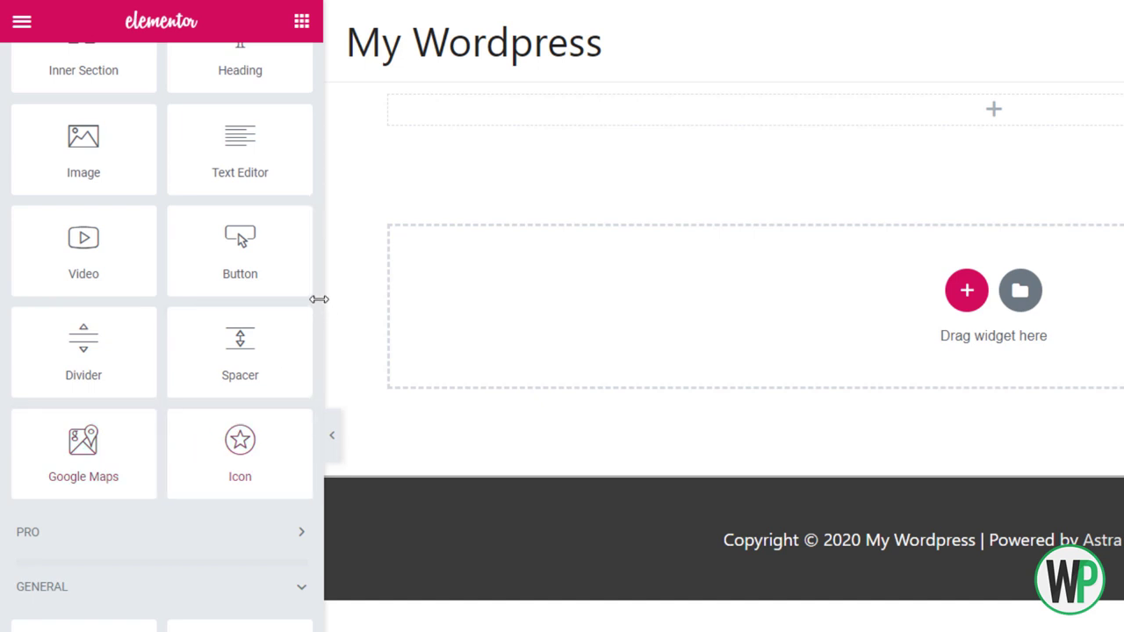
{"action": "left_click_drag", "start_coordinate": [317, 293], "coordinate": [301, 476]}
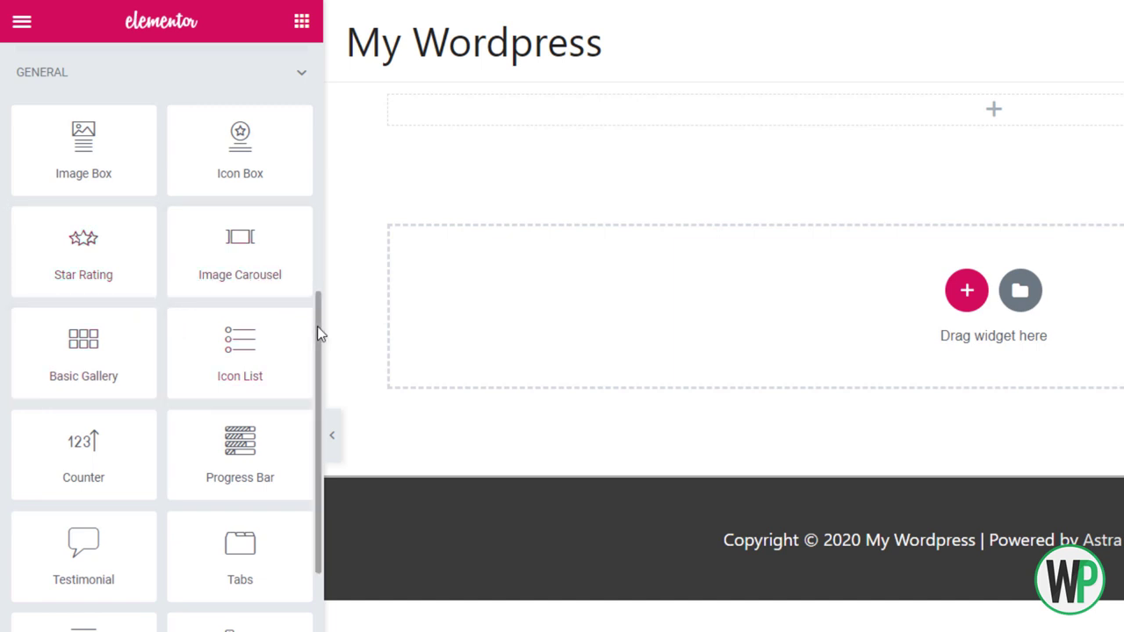
{"action": "left_click_drag", "start_coordinate": [317, 326], "coordinate": [319, 316]}
{"action": "scroll", "coordinate": [319, 316], "scroll_direction": "up", "scroll_amount": 1}
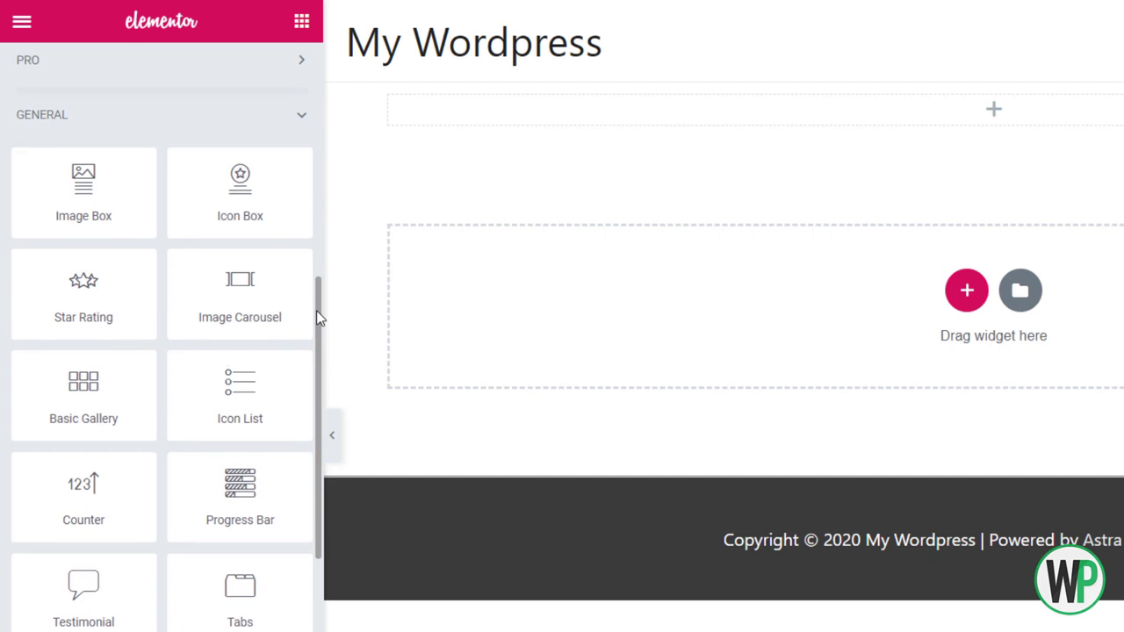
{"action": "scroll", "coordinate": [318, 320], "scroll_direction": "down", "scroll_amount": 2}
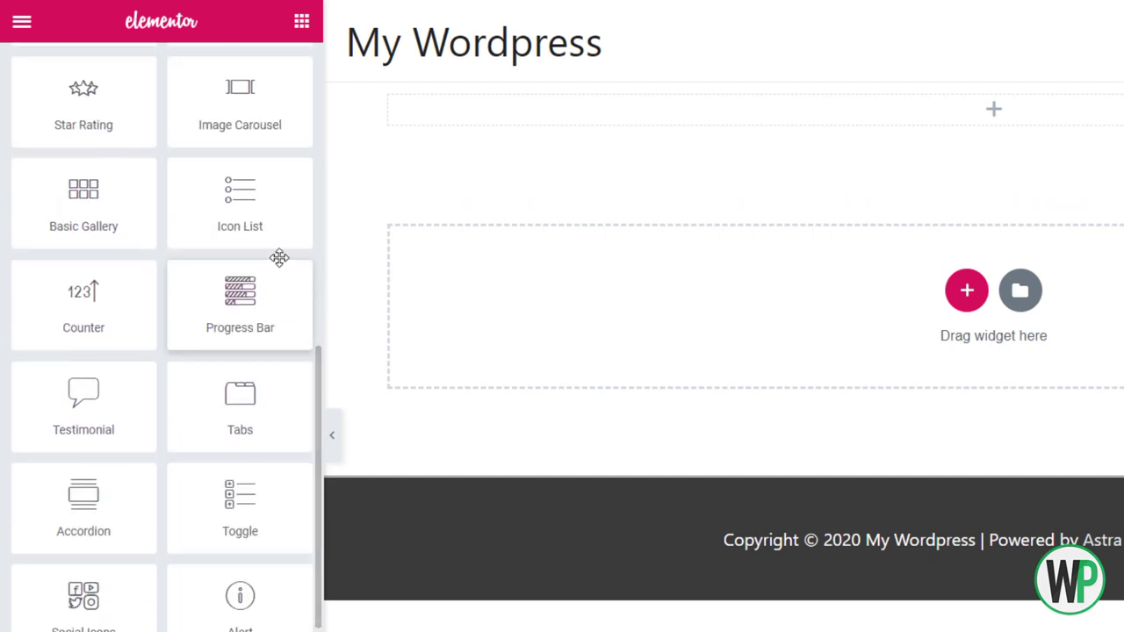
{"action": "left_click_drag", "start_coordinate": [317, 388], "coordinate": [300, 82]}
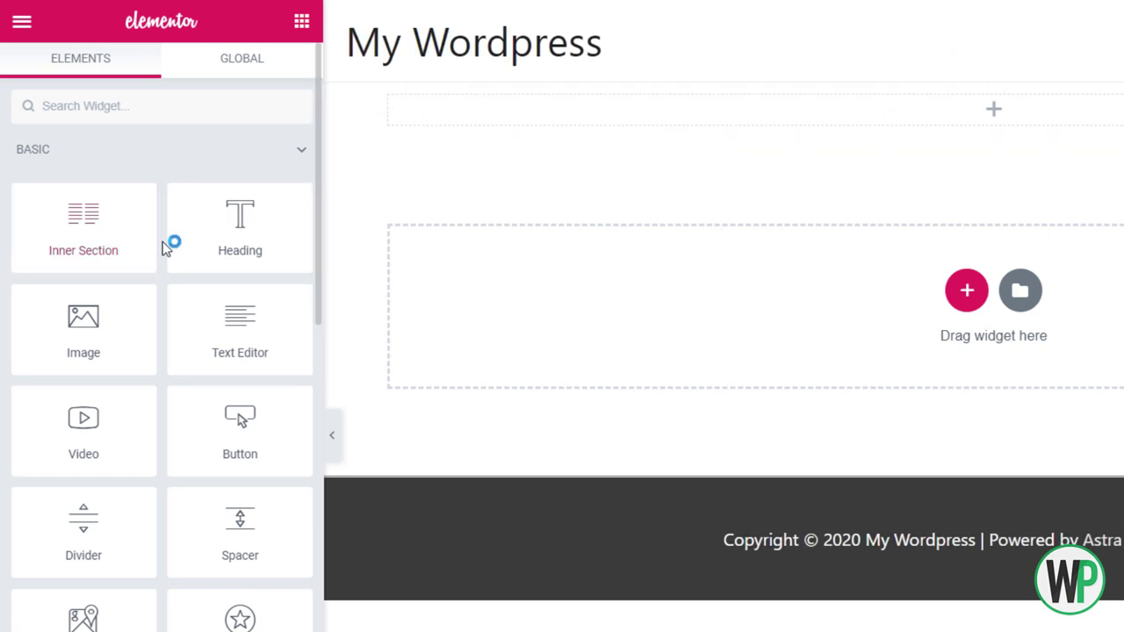
Step: Add a Heading widget to the new section and change its text to "Add Your Heading Tex.."
{"action": "left_click_drag", "start_coordinate": [205, 243], "coordinate": [822, 116]}
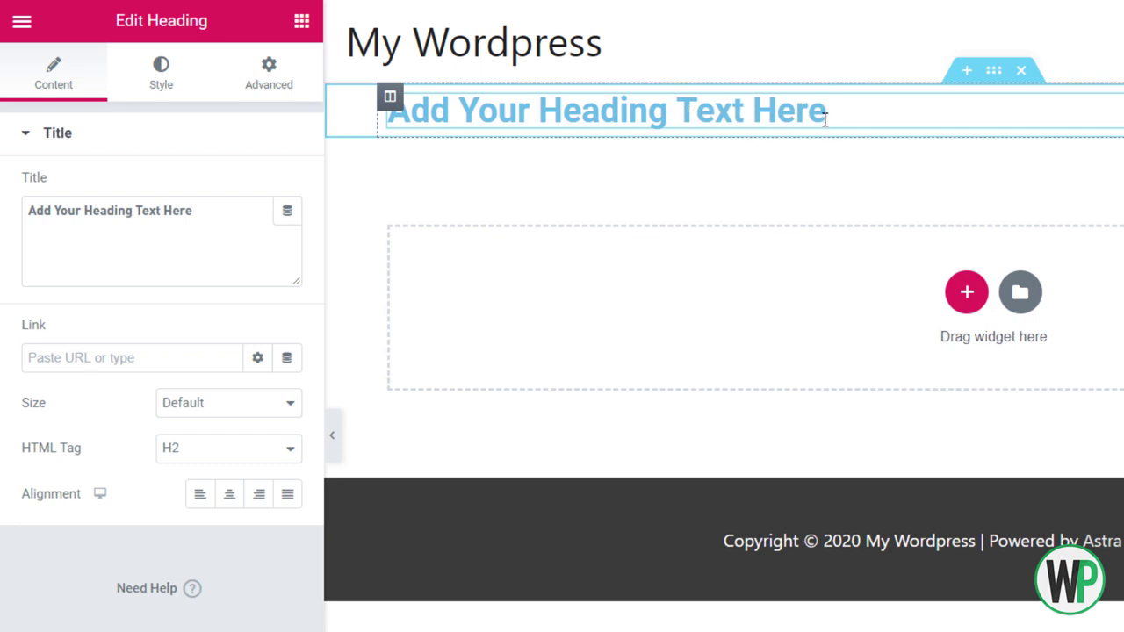
{"action": "left_click_drag", "start_coordinate": [263, 243], "coordinate": [17, 232]}
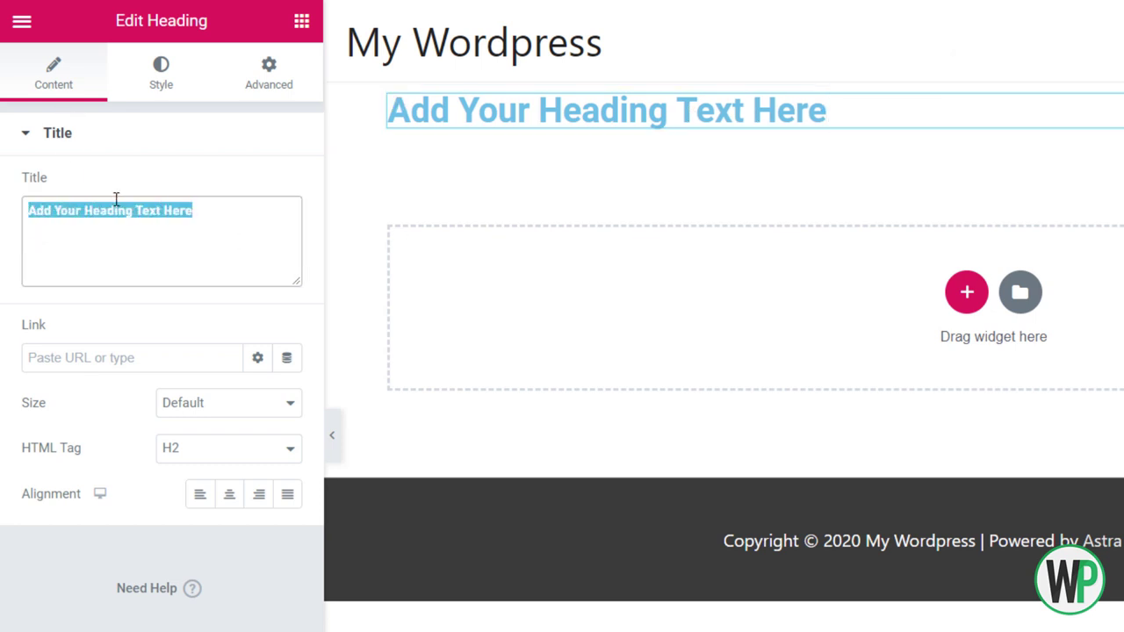
{"action": "left_click", "coordinate": [807, 104]}
{"action": "left_click_drag", "start_coordinate": [840, 106], "coordinate": [755, 110]}
{"action": "key", "text": "BackSpace"}
{"action": "key", "text": "BackSpace"}
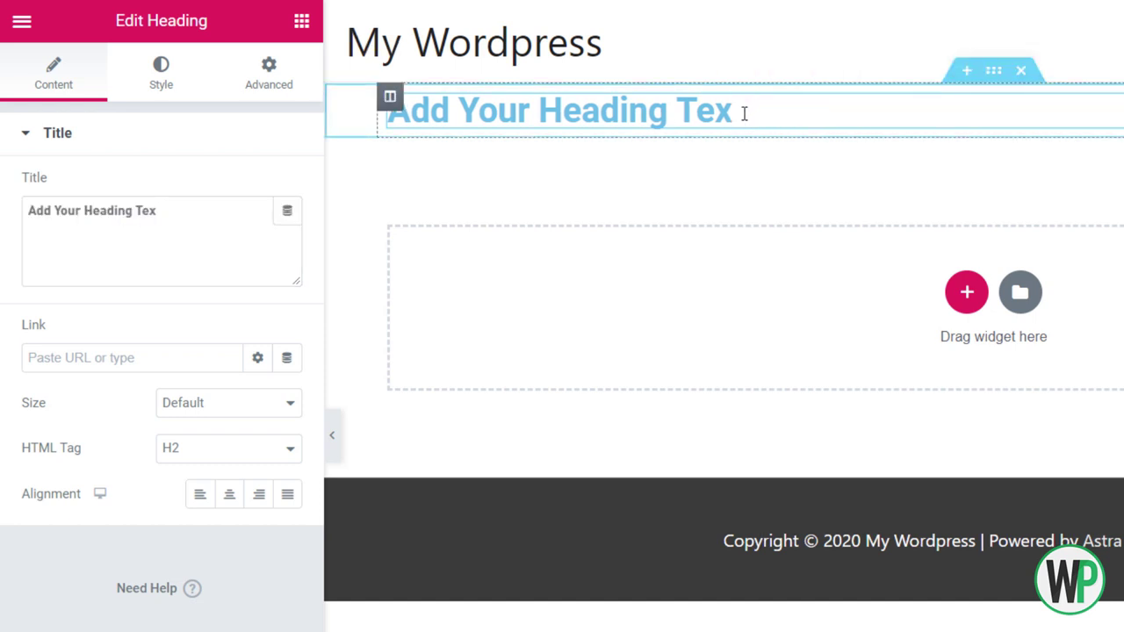
{"action": "double_click", "coordinate": [711, 111]}
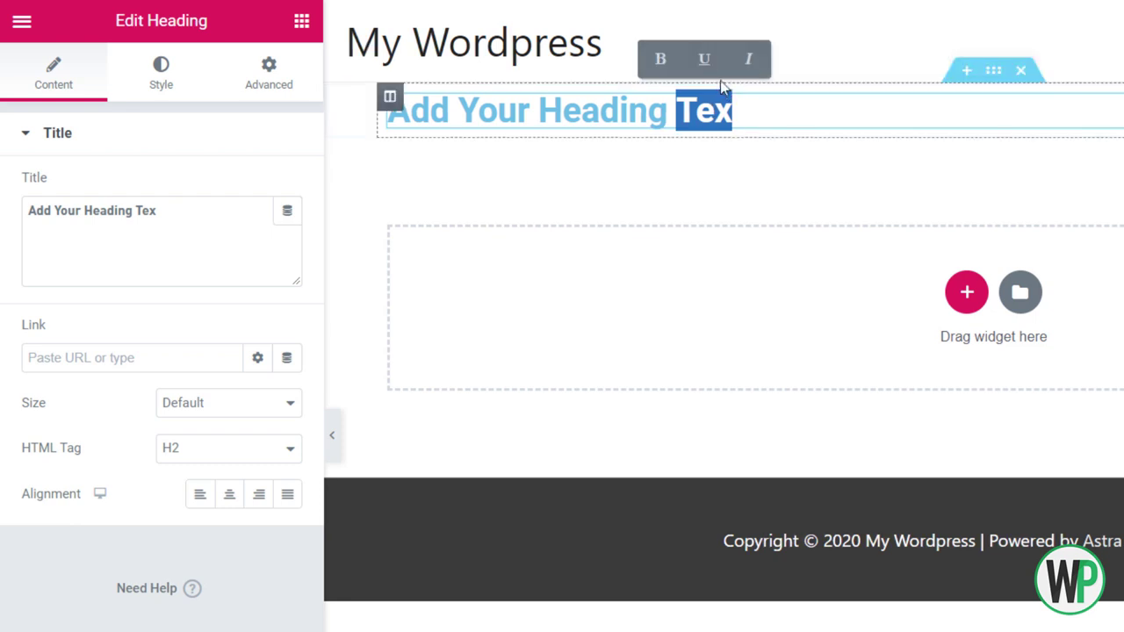
{"action": "left_click", "coordinate": [743, 113]}
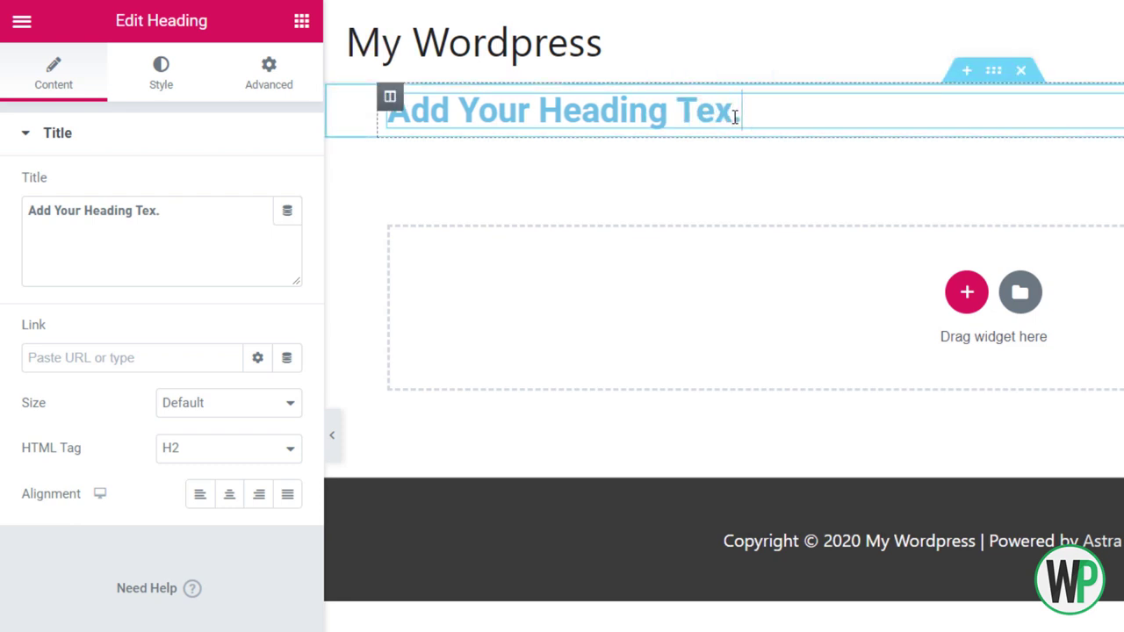
{"action": "left_click_drag", "start_coordinate": [761, 114], "coordinate": [392, 143]}
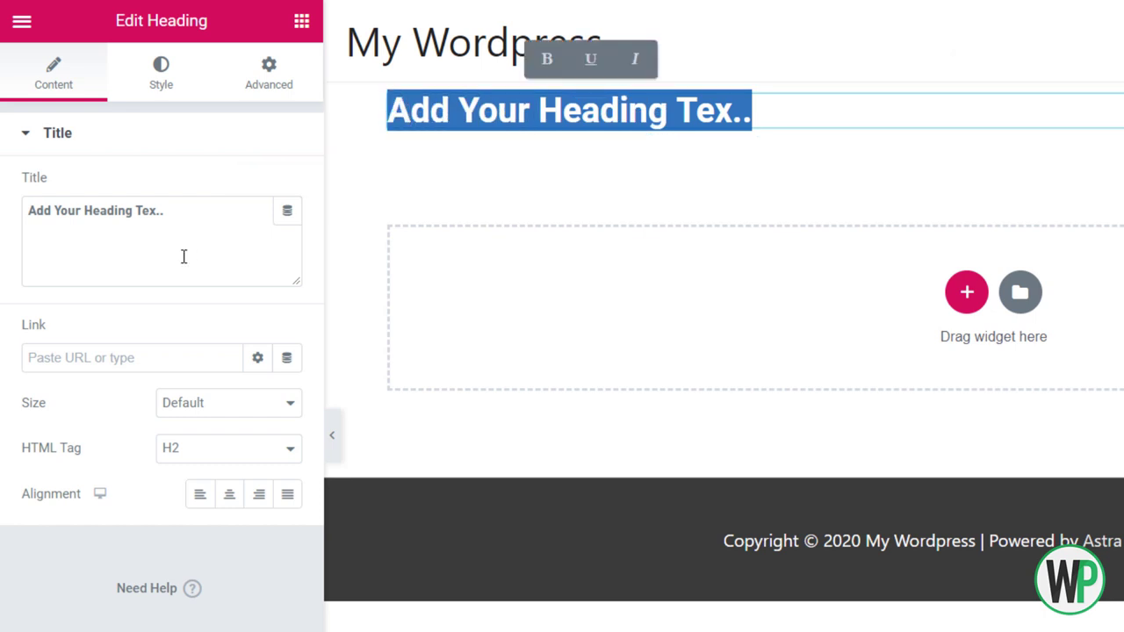
{"action": "left_click", "coordinate": [639, 158]}
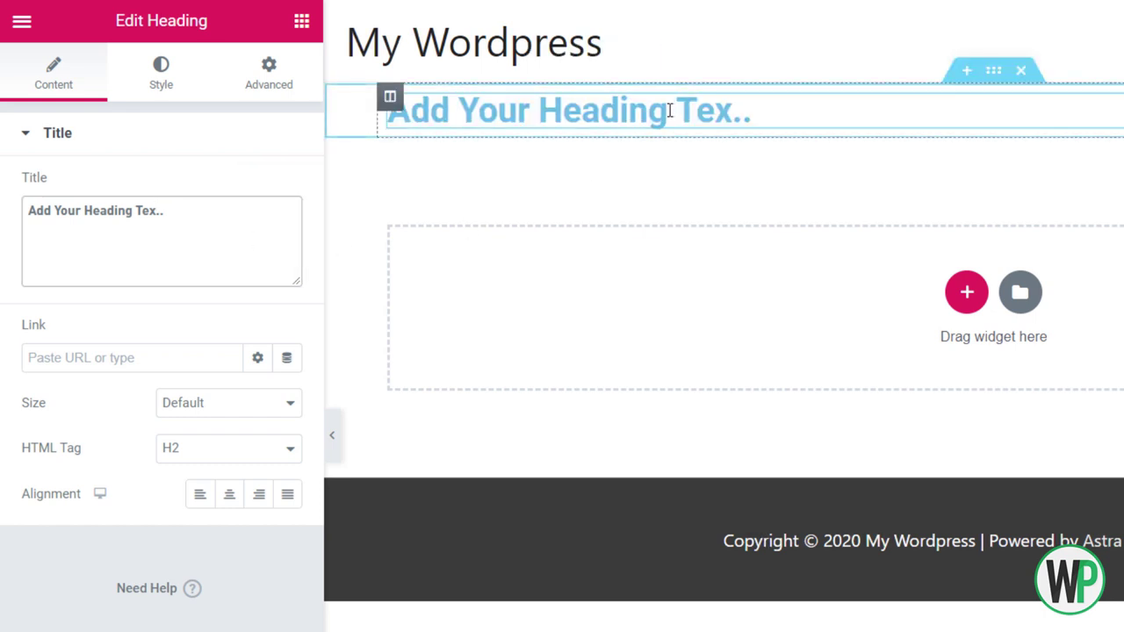
Step: Examine the heading's title and link content settings
{"action": "left_click", "coordinate": [167, 198]}
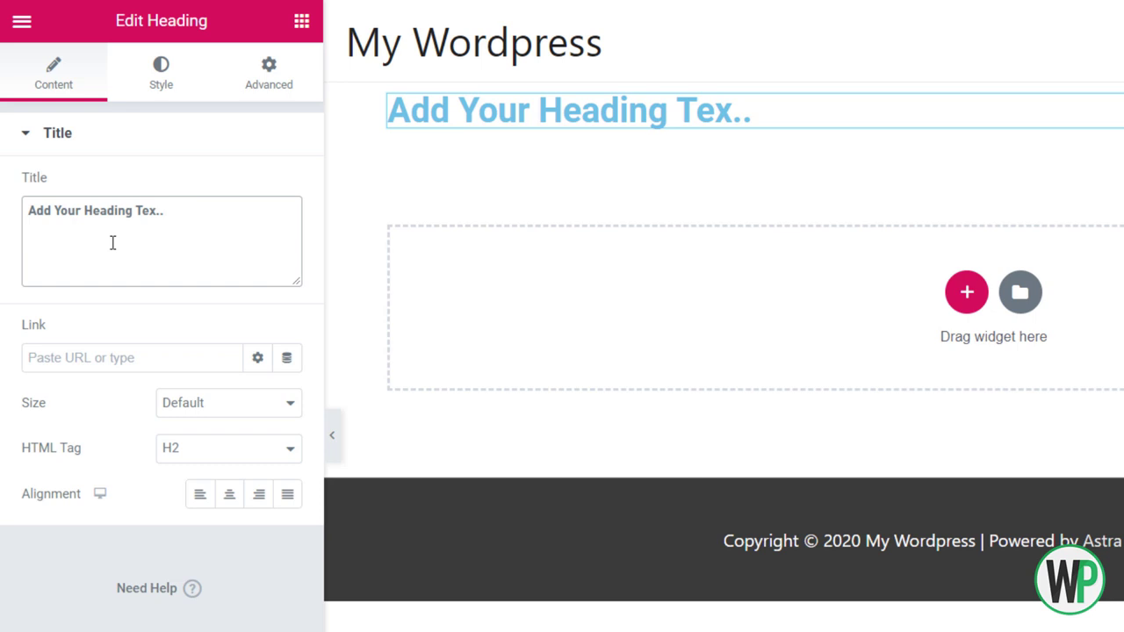
{"action": "left_click_drag", "start_coordinate": [193, 211], "coordinate": [3, 220]}
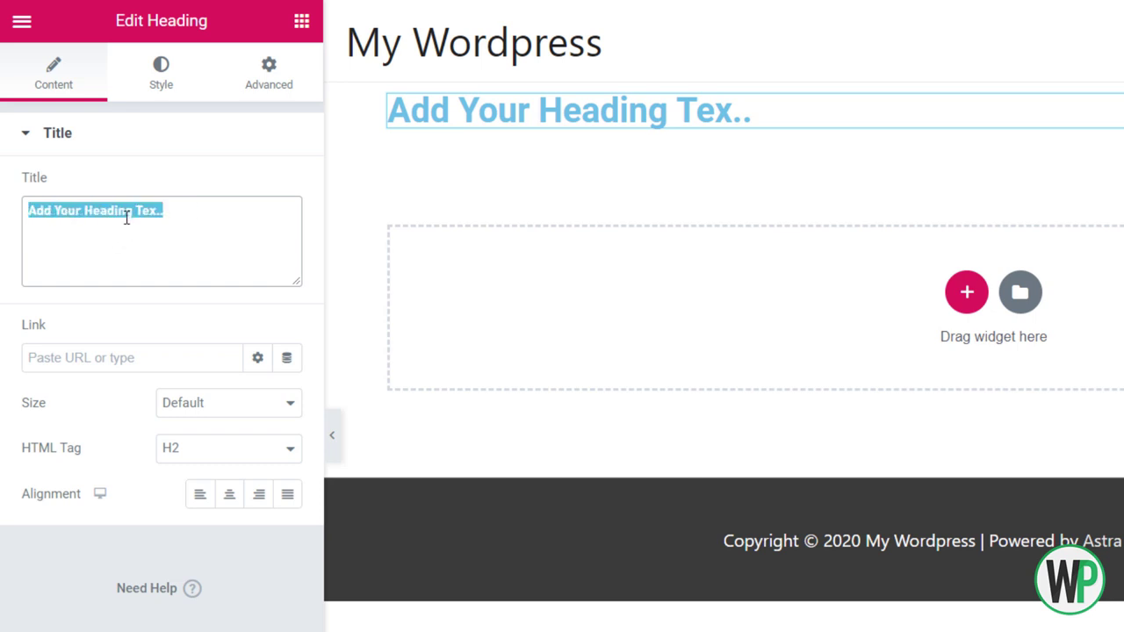
{"action": "left_click", "coordinate": [185, 254]}
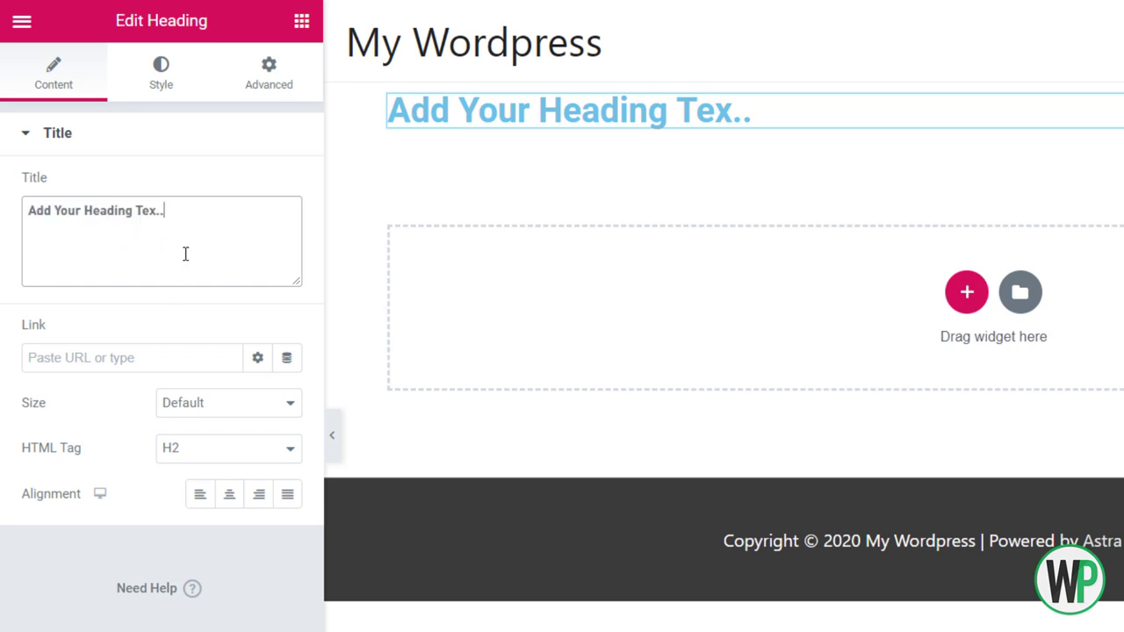
{"action": "left_click", "coordinate": [90, 356]}
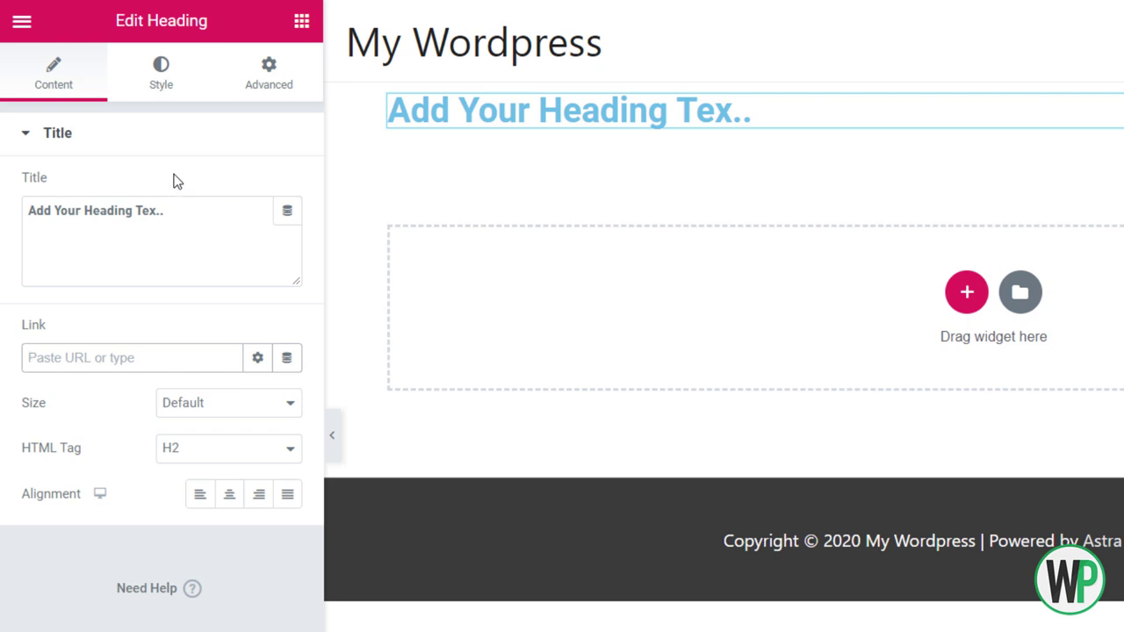
{"action": "left_click", "coordinate": [194, 241]}
Step: Add a Button widget directly below the heading
{"action": "left_click", "coordinate": [301, 21]}
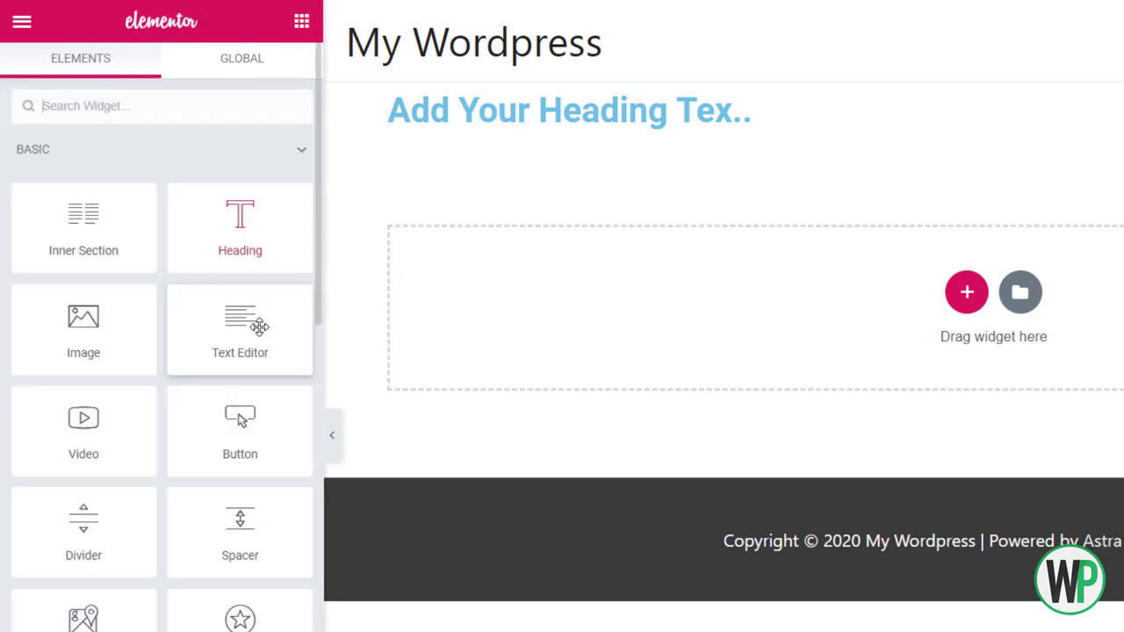
{"action": "left_click_drag", "start_coordinate": [238, 427], "coordinate": [638, 146]}
{"action": "mouse_move", "coordinate": [167, 569]}
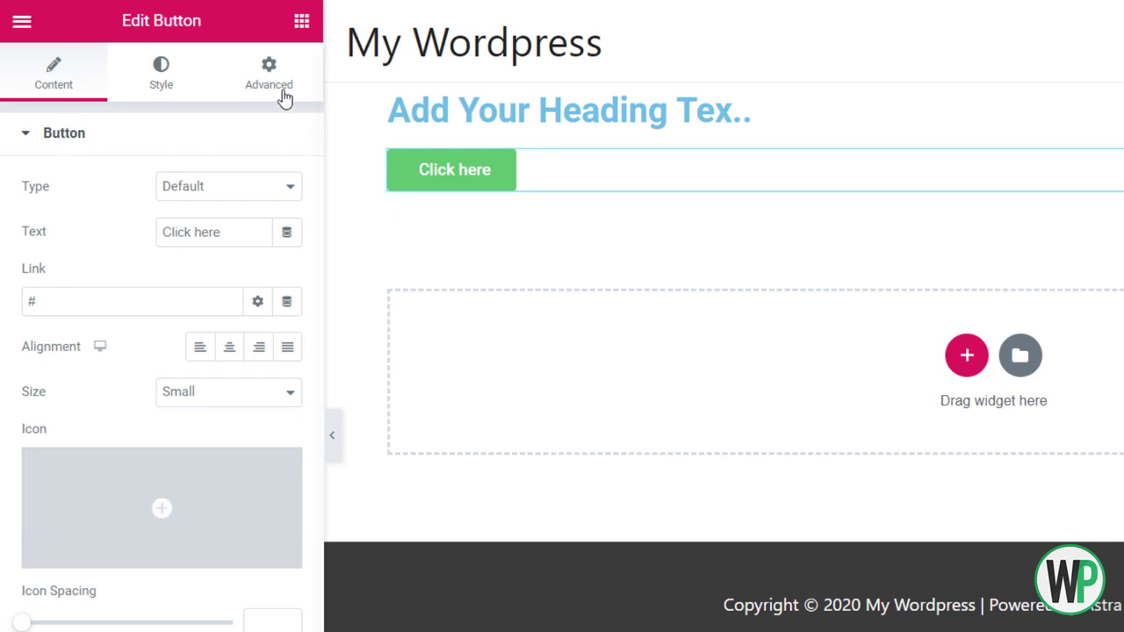
Step: Add a Basic Gallery widget directly below the button
{"action": "left_click", "coordinate": [300, 33]}
{"action": "scroll", "coordinate": [145, 539], "scroll_direction": "down", "scroll_amount": 5}
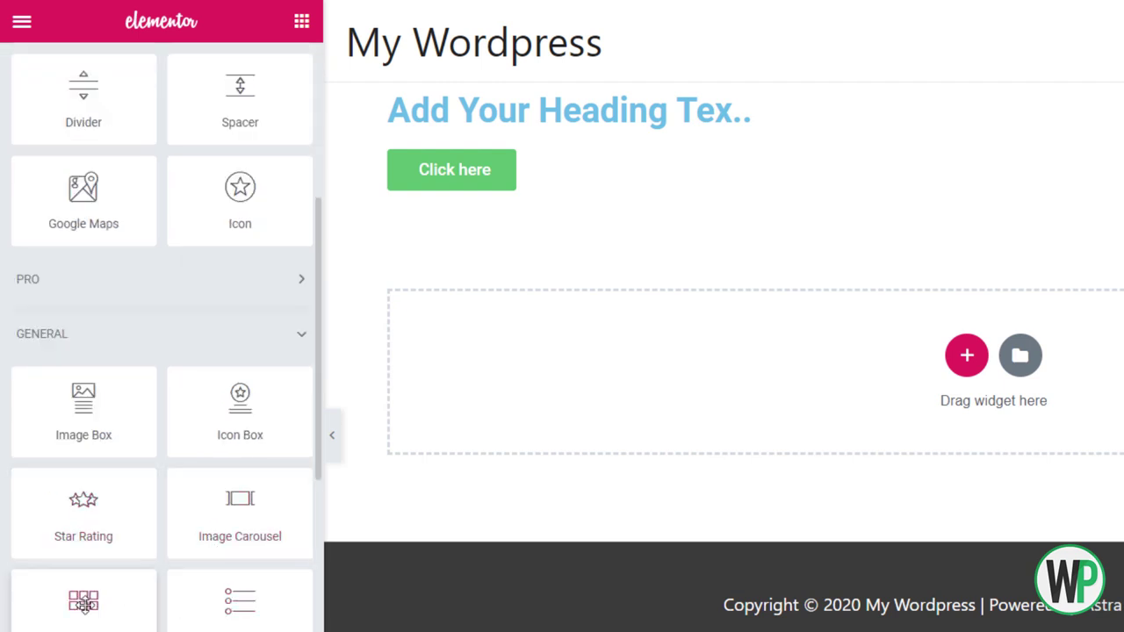
{"action": "left_click_drag", "start_coordinate": [77, 603], "coordinate": [582, 188]}
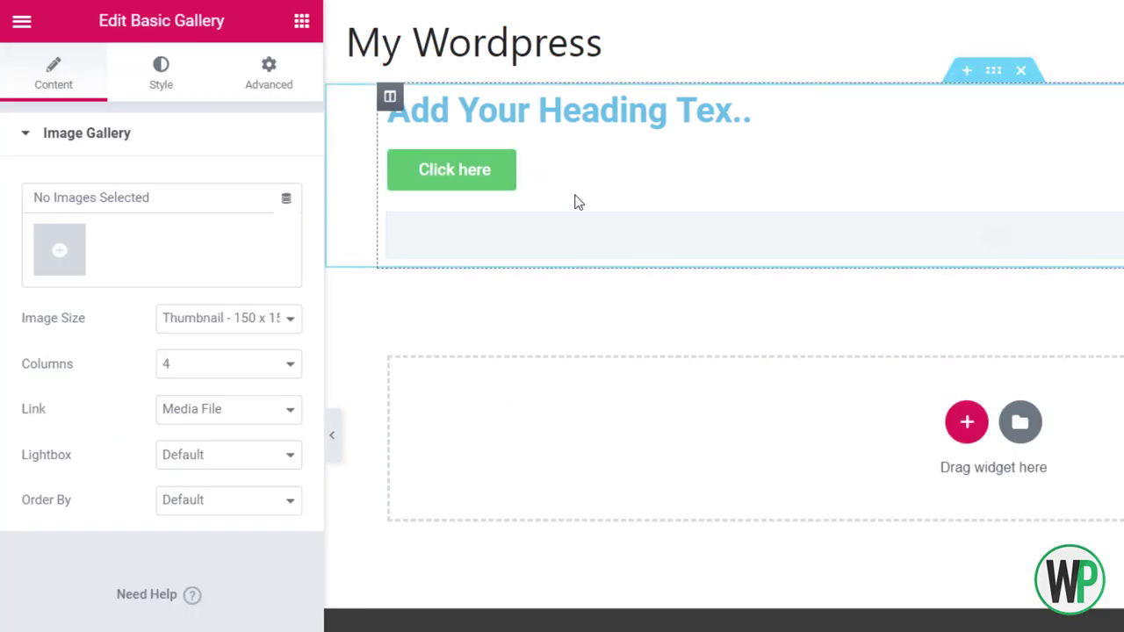
Step: Add a Progress Bar widget directly below the gallery
{"action": "left_click", "coordinate": [301, 20]}
{"action": "scroll", "coordinate": [168, 478], "scroll_direction": "down", "scroll_amount": 5}
{"action": "left_click_drag", "start_coordinate": [240, 590], "coordinate": [585, 274]}
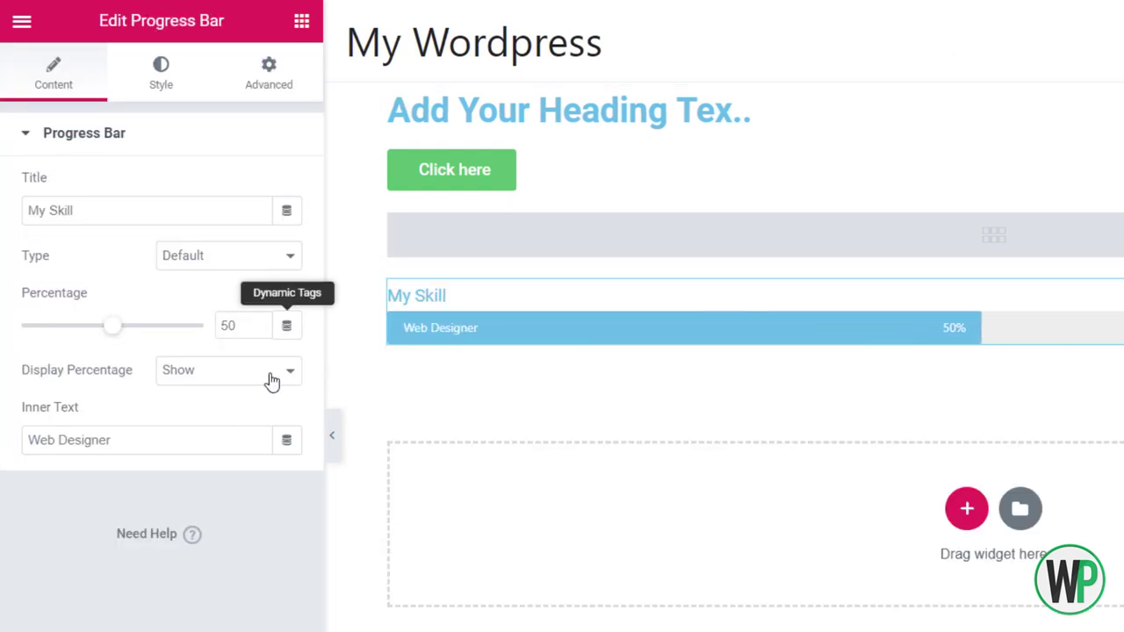
Step: Add a Tabs widget below the progress bar and give it a third tab item
{"action": "left_click", "coordinate": [302, 20]}
{"action": "scroll", "coordinate": [219, 423], "scroll_direction": "down", "scroll_amount": 7}
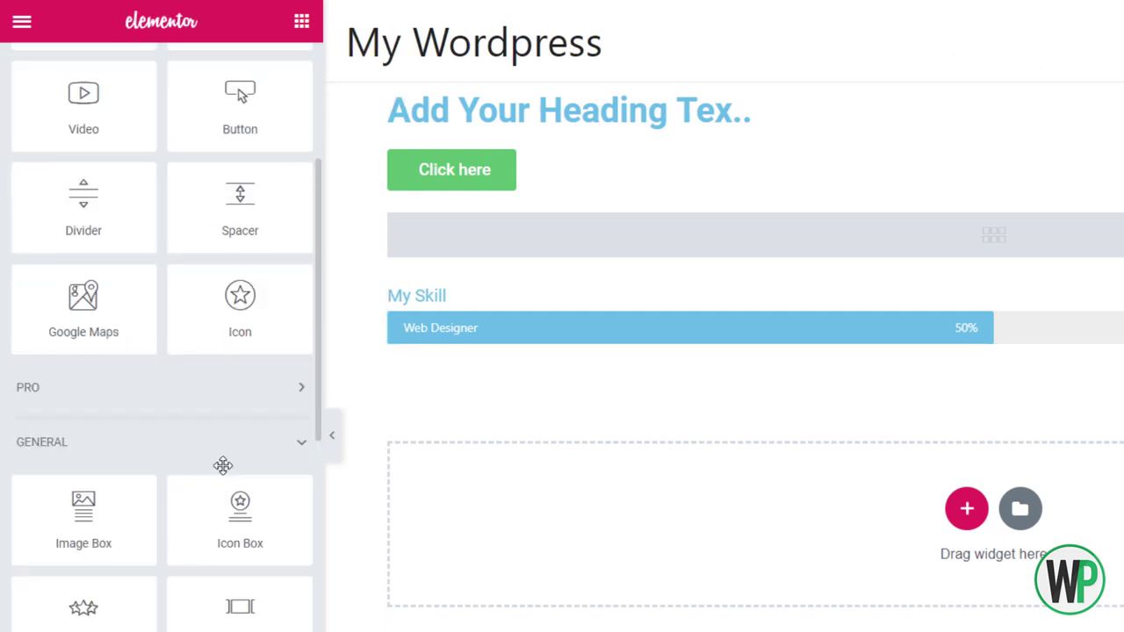
{"action": "left_click_drag", "start_coordinate": [239, 586], "coordinate": [516, 334]}
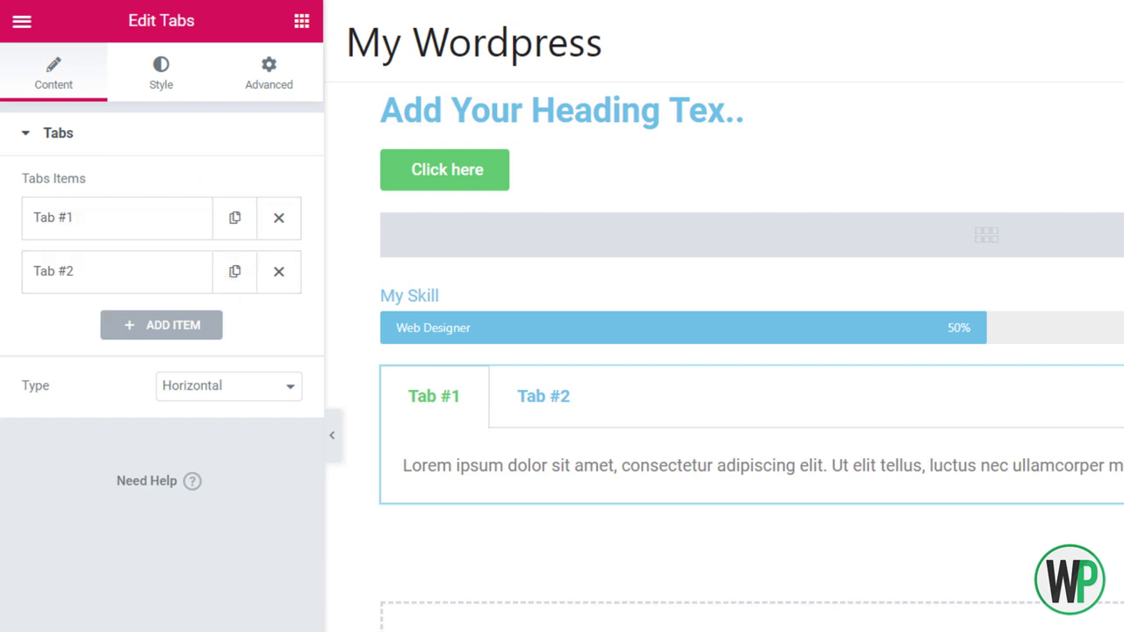
{"action": "left_click", "coordinate": [186, 342]}
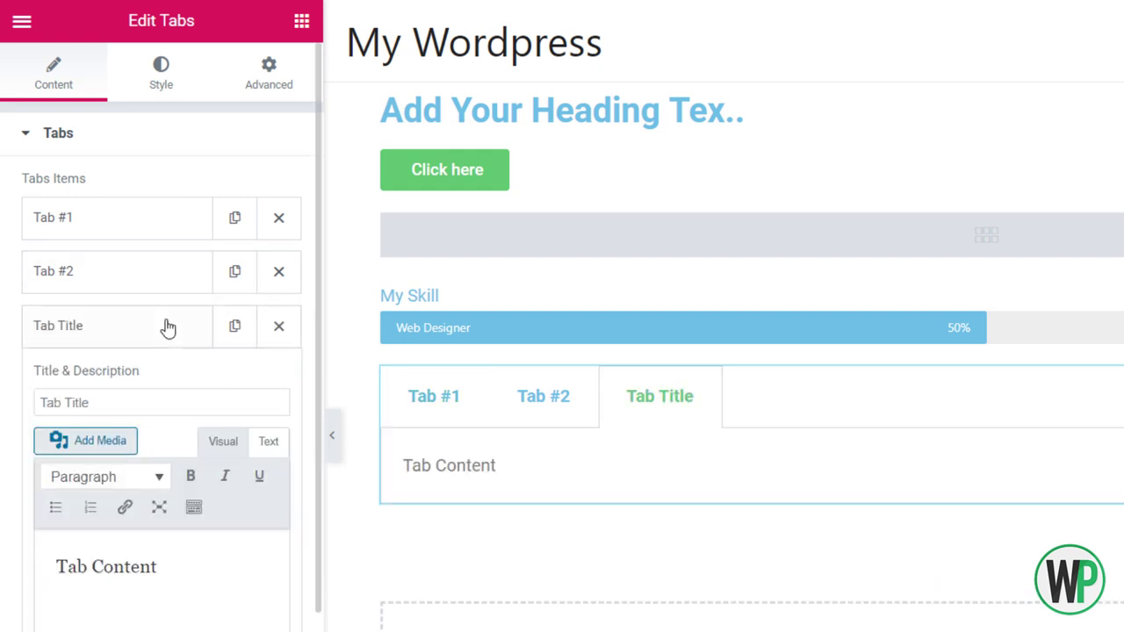
{"action": "left_click", "coordinate": [167, 327]}
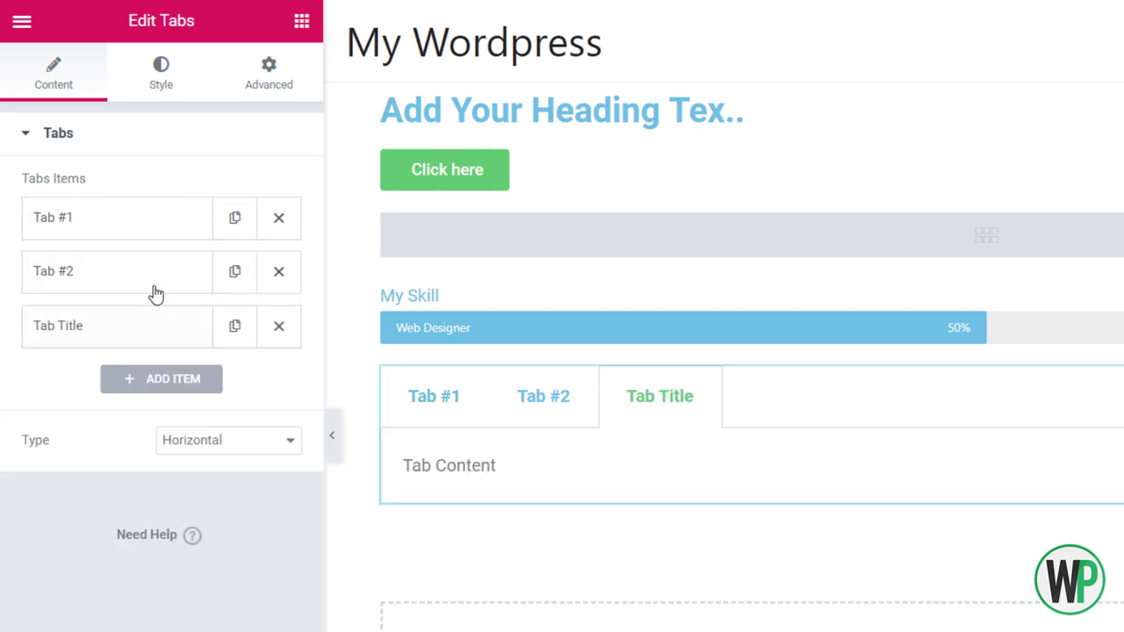
Step: Compare the content settings of the heading and the tabs widget, examining the Tab #1 and Tab #2 items
{"action": "left_click", "coordinate": [158, 227]}
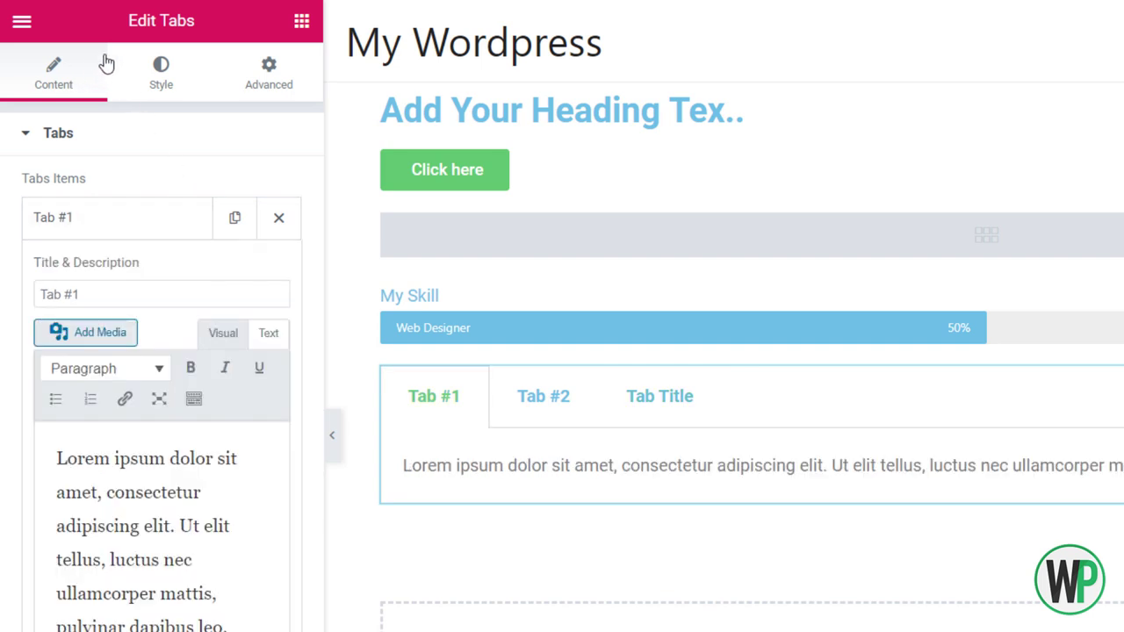
{"action": "left_click", "coordinate": [594, 105]}
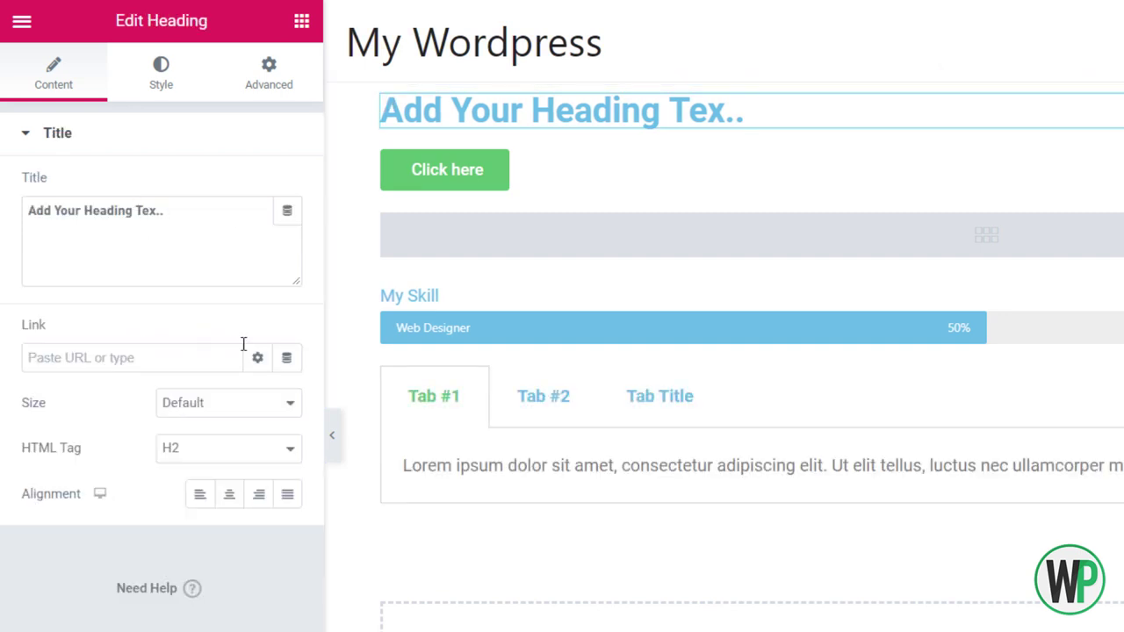
{"action": "left_click", "coordinate": [527, 436]}
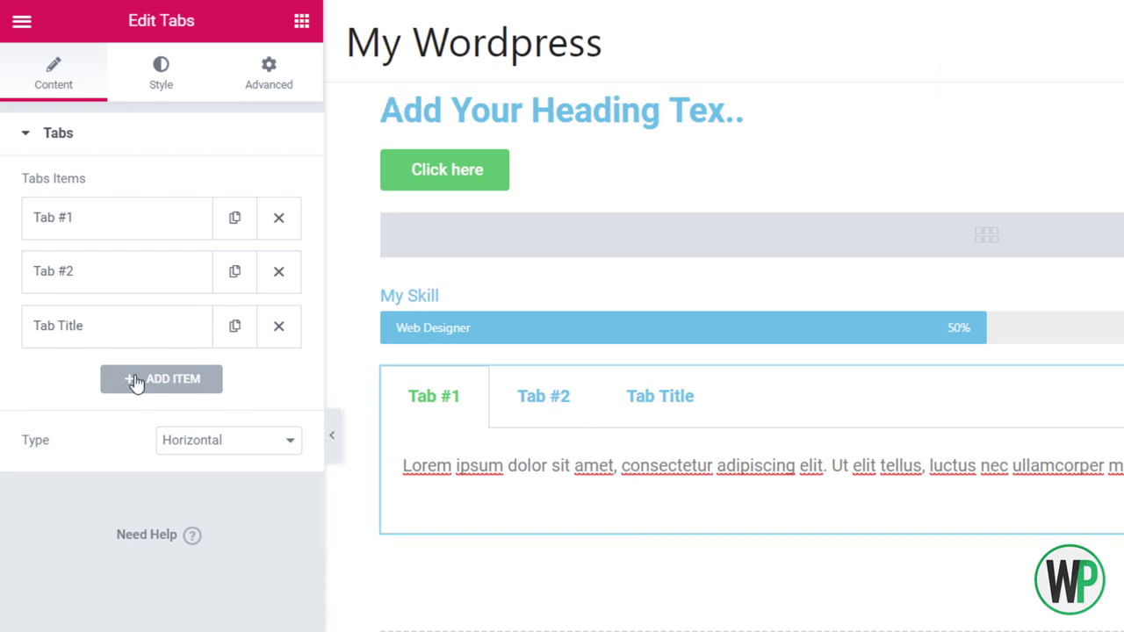
{"action": "left_click", "coordinate": [133, 294]}
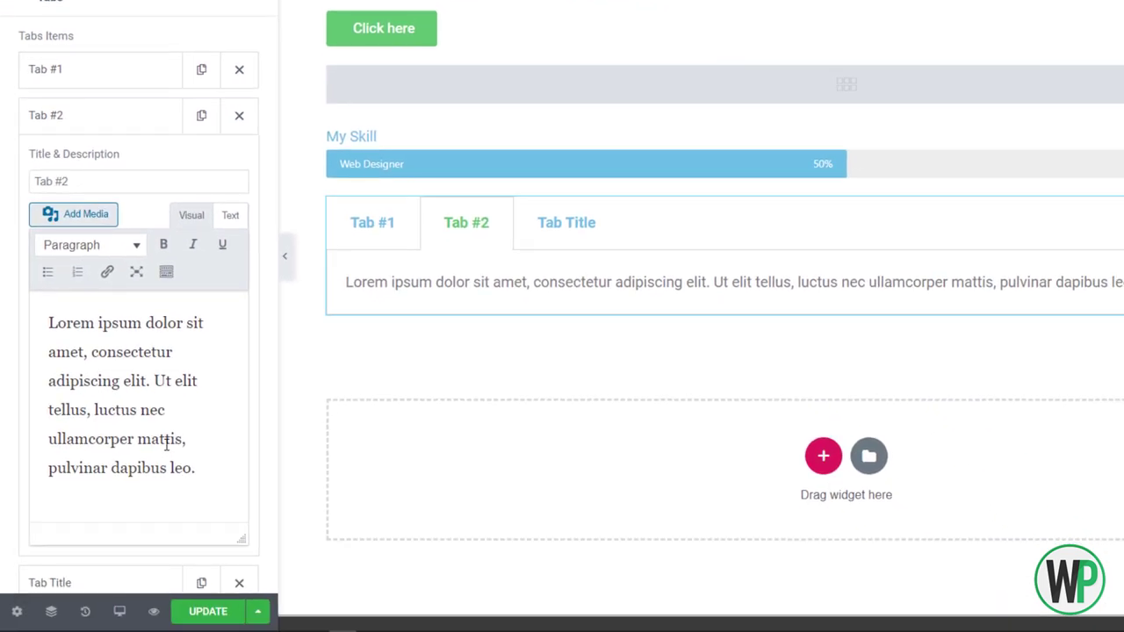
{"action": "scroll", "coordinate": [263, 100], "scroll_direction": "down", "scroll_amount": 3}
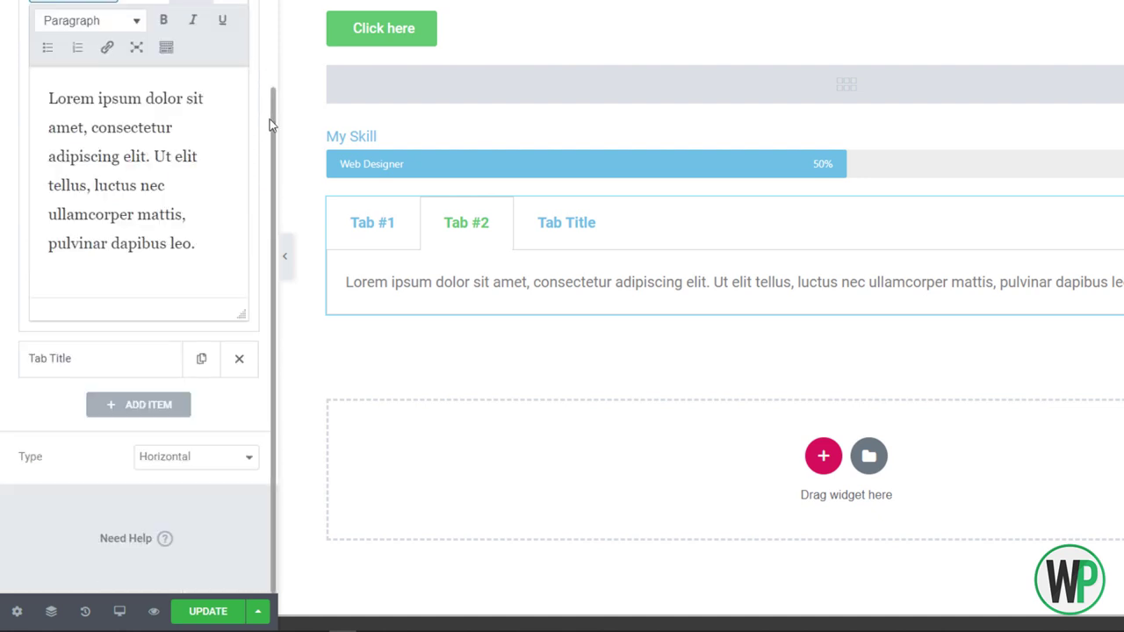
{"action": "scroll", "coordinate": [162, 303], "scroll_direction": "up", "scroll_amount": 1}
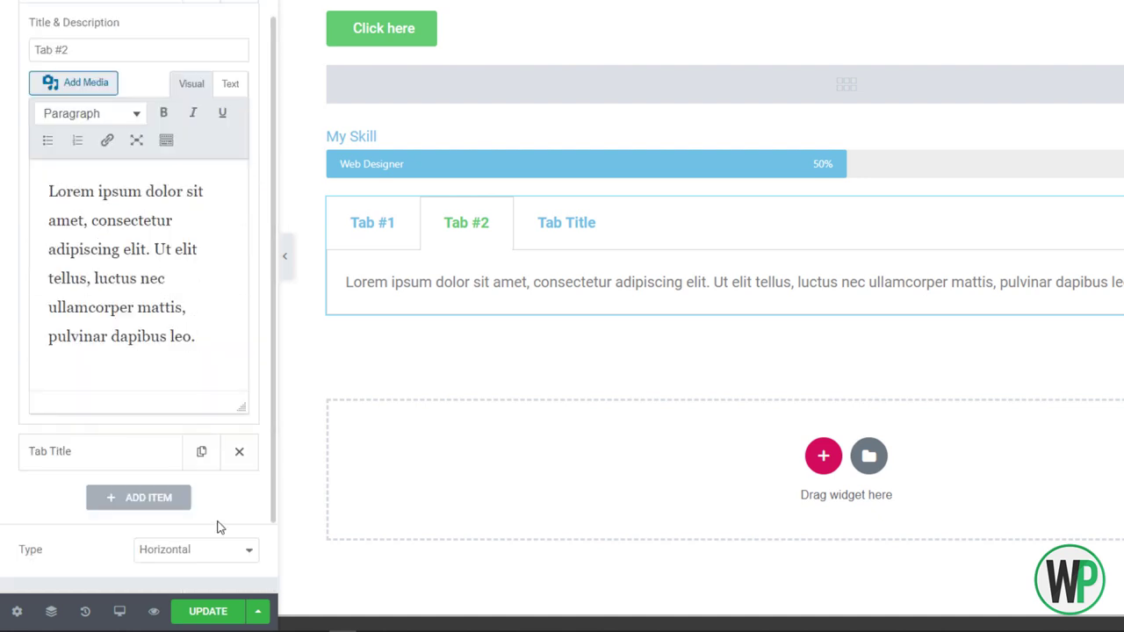
Step: Try the Vertical layout type on the tabs widget and return it to Horizontal
{"action": "left_click", "coordinate": [219, 557]}
{"action": "left_click", "coordinate": [219, 585]}
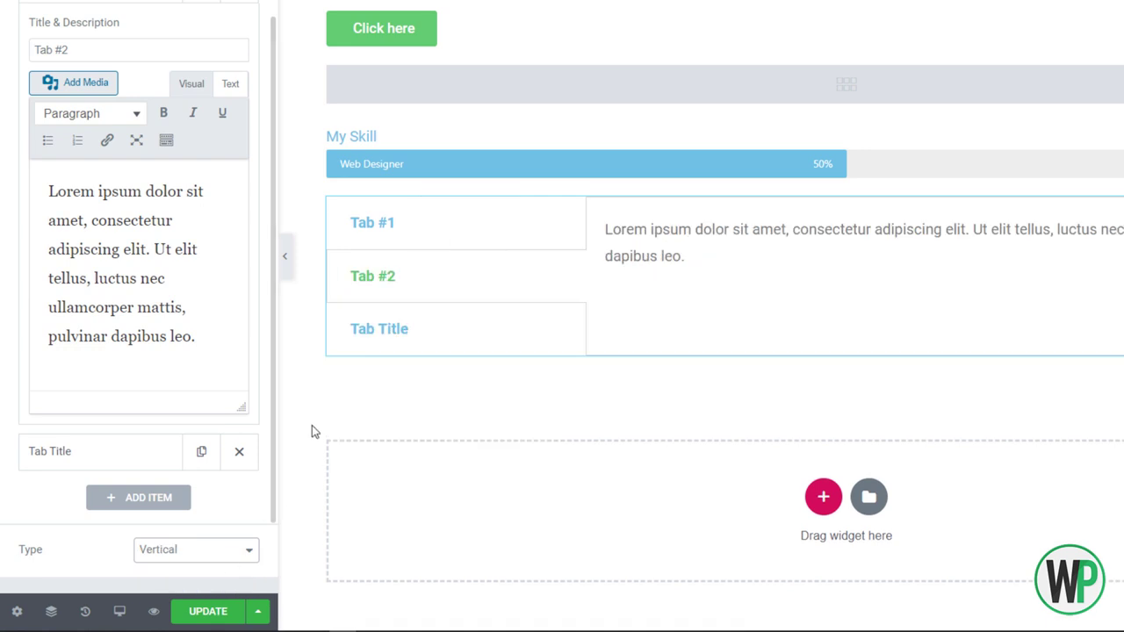
{"action": "left_click", "coordinate": [204, 549]}
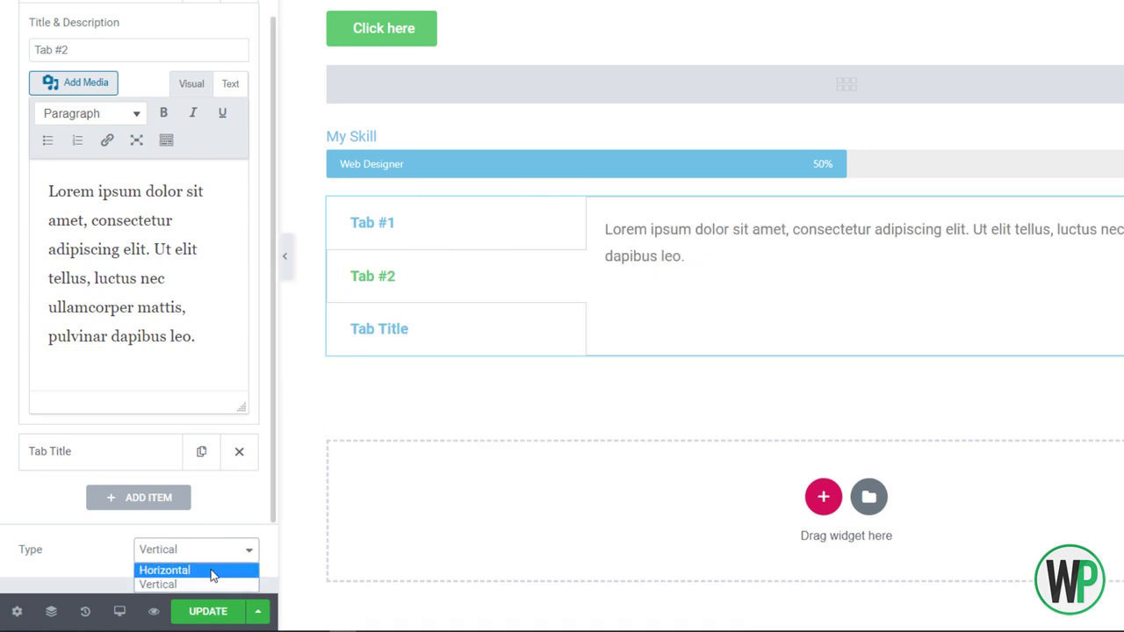
{"action": "left_click", "coordinate": [212, 572]}
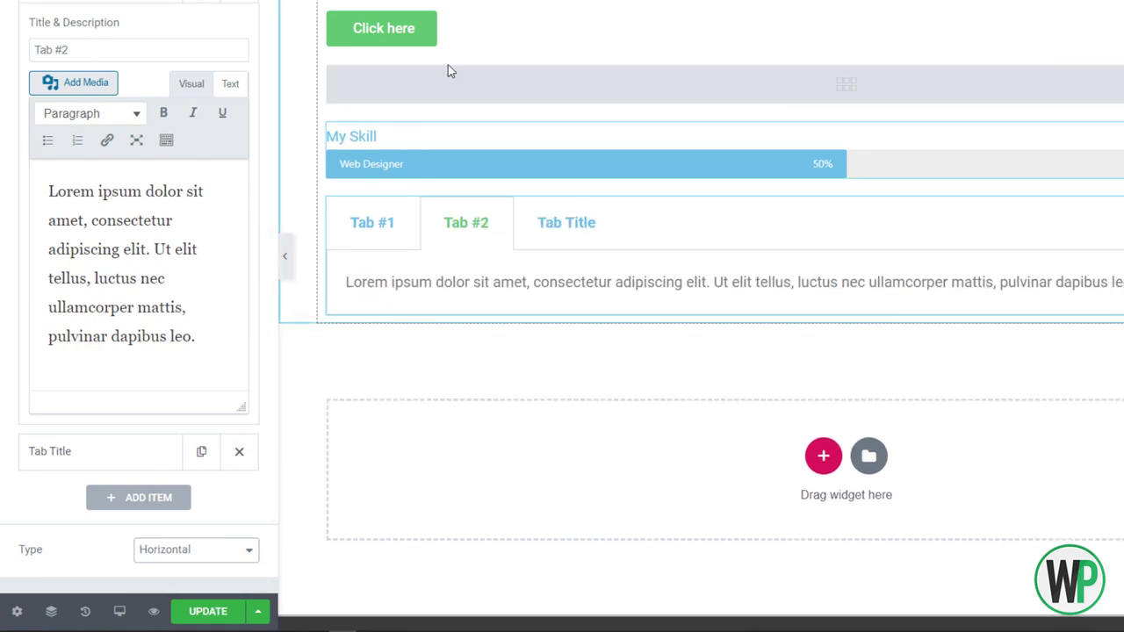
Step: Preview the center, justified and right alignments on the heading and leave it aligned left
{"action": "left_click", "coordinate": [479, 4]}
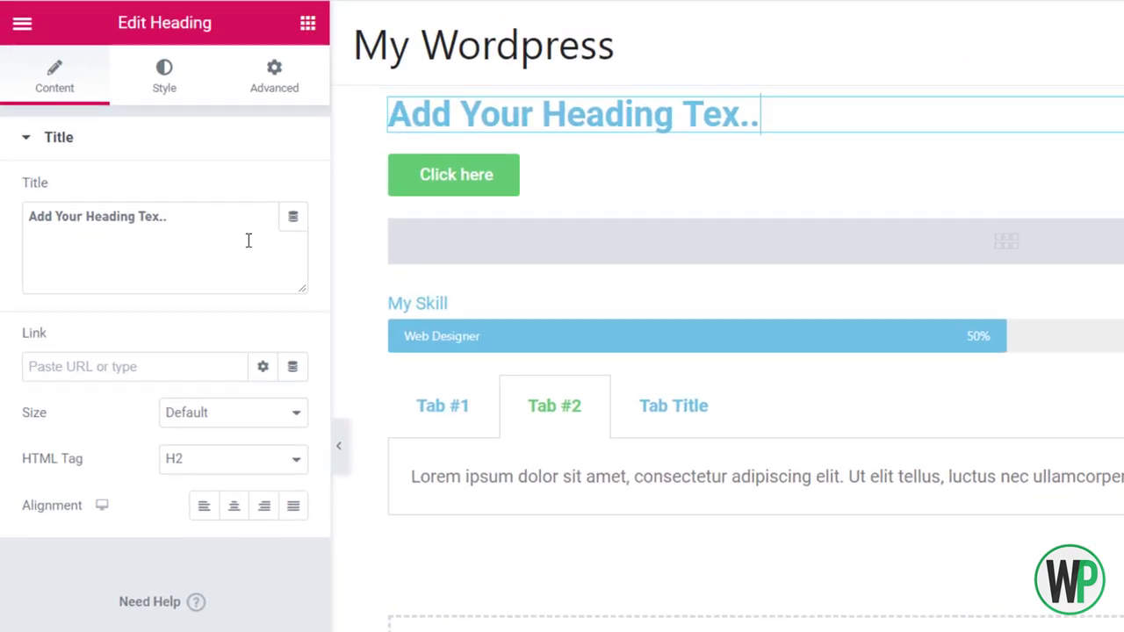
{"action": "left_click", "coordinate": [235, 517]}
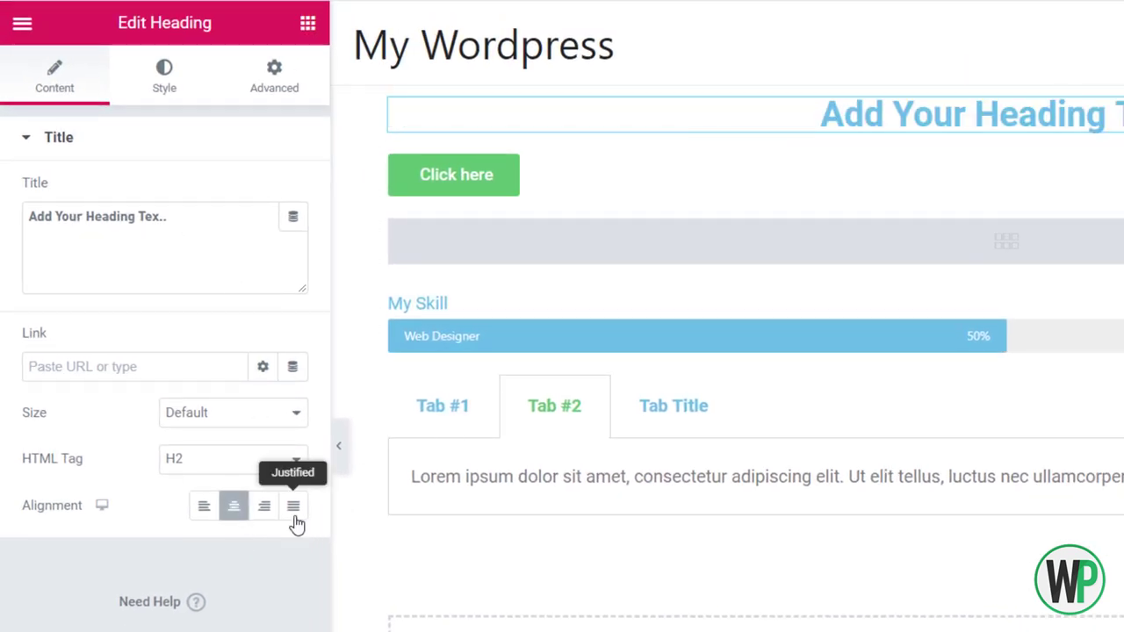
{"action": "left_click", "coordinate": [294, 522]}
{"action": "left_click", "coordinate": [265, 522]}
{"action": "left_click", "coordinate": [218, 517]}
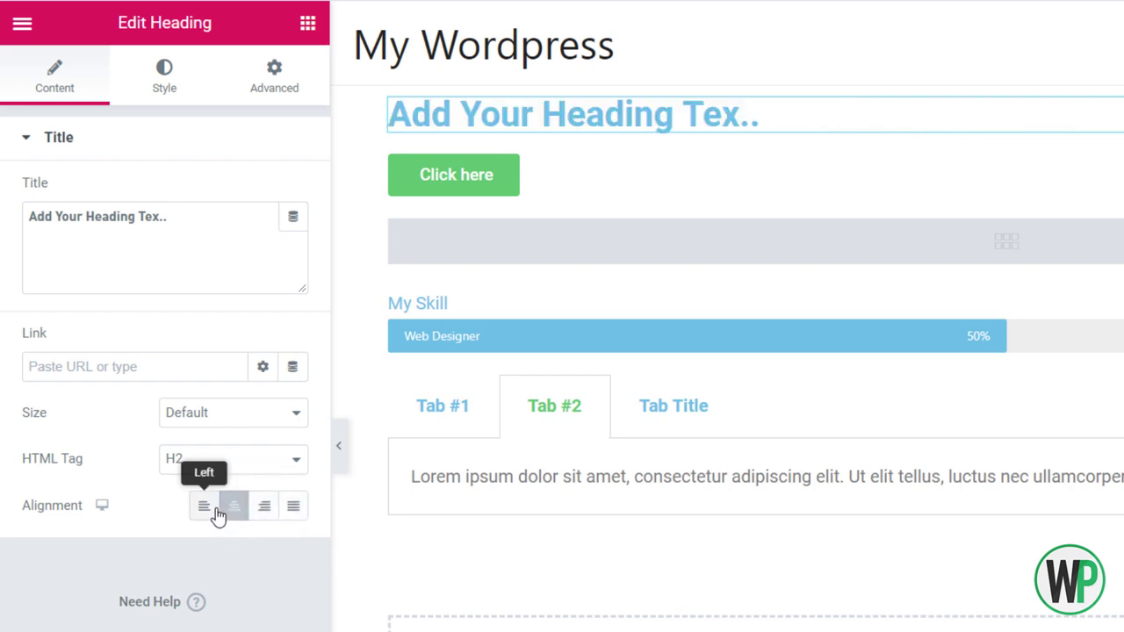
{"action": "left_click", "coordinate": [226, 466]}
{"action": "left_click", "coordinate": [146, 422]}
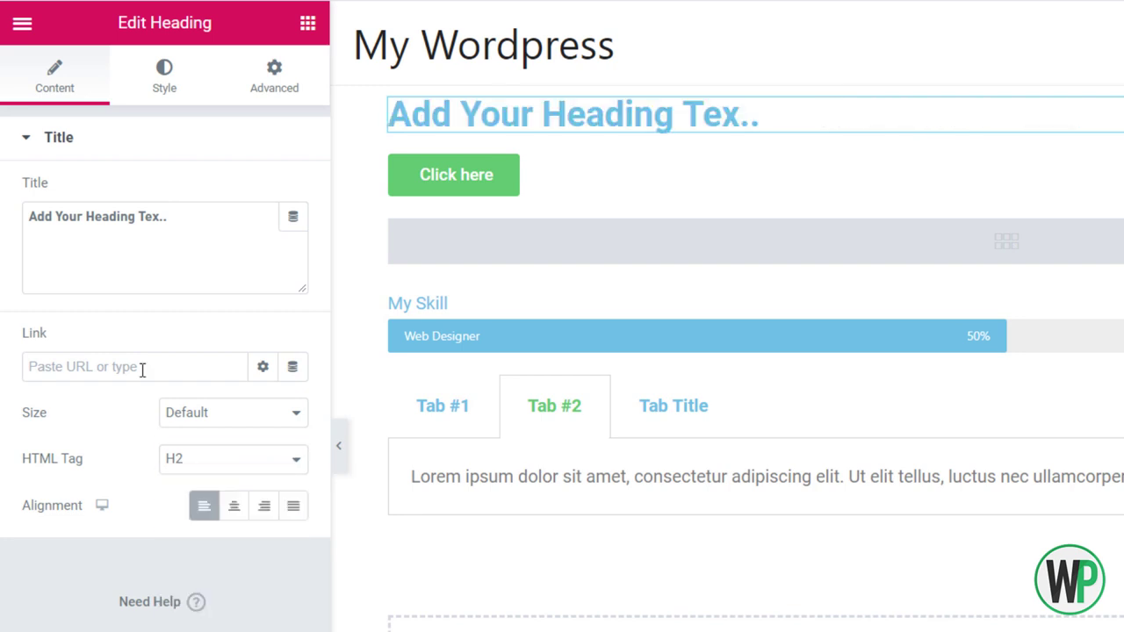
{"action": "left_click", "coordinate": [143, 368]}
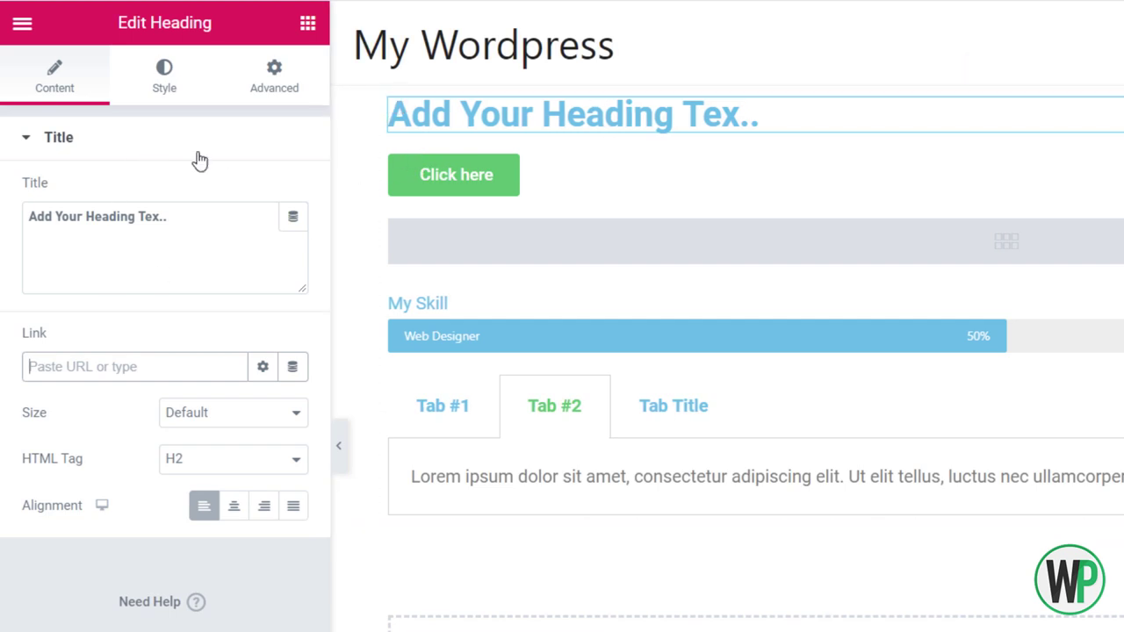
Step: Examine the heading's text color picker and typography settings, including the font family list
{"action": "left_click", "coordinate": [158, 103]}
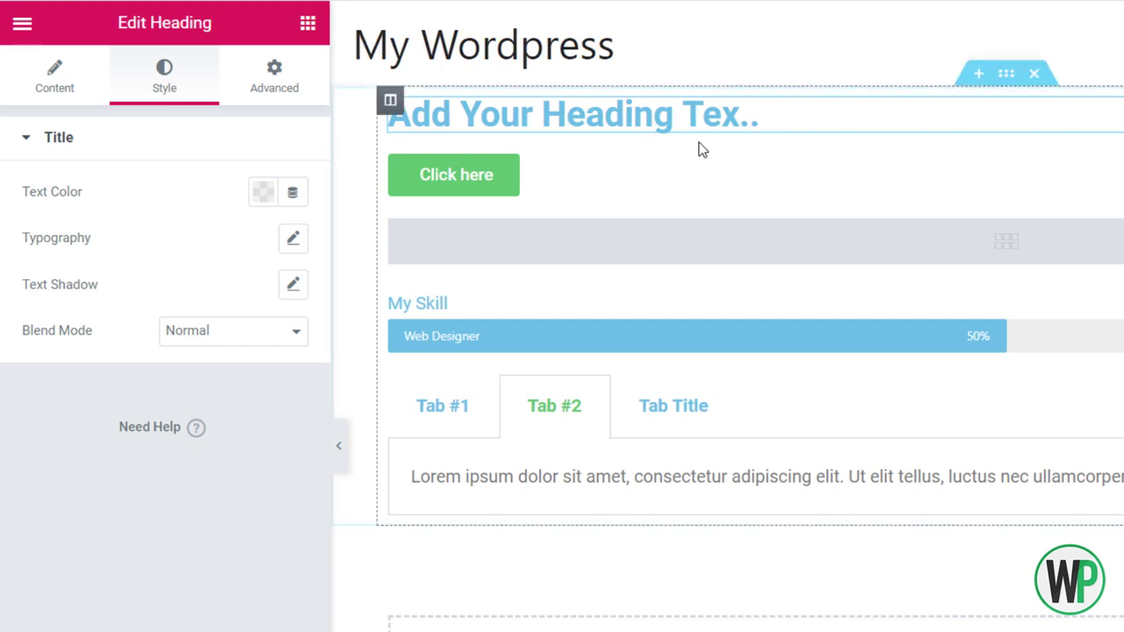
{"action": "left_click", "coordinate": [261, 200]}
{"action": "left_click", "coordinate": [261, 200]}
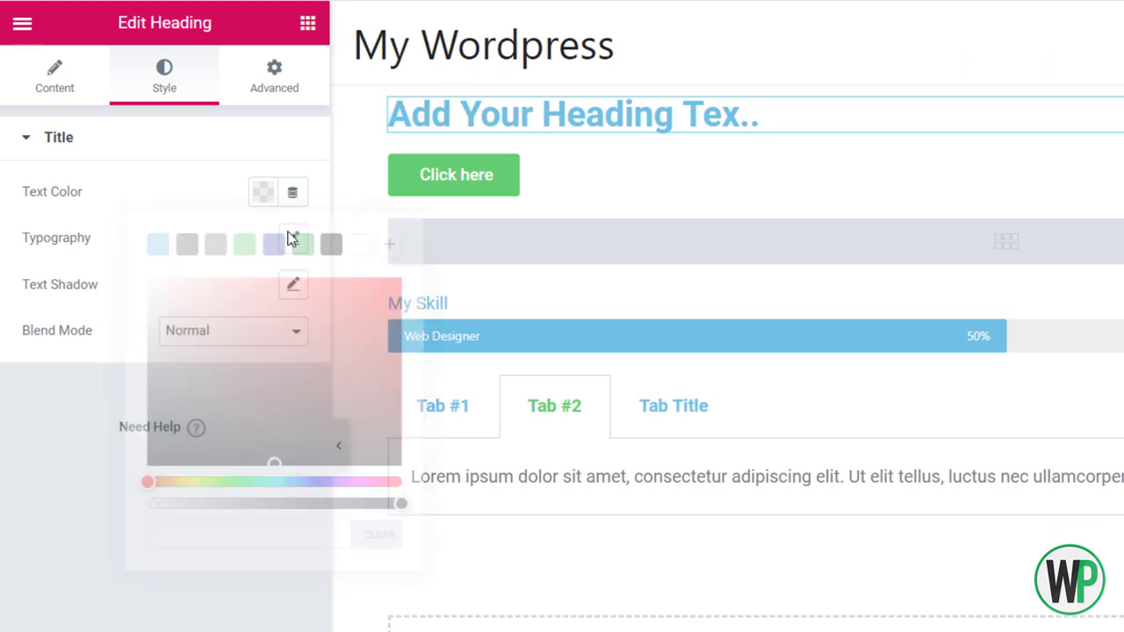
{"action": "left_click", "coordinate": [294, 239]}
{"action": "left_click", "coordinate": [280, 305]}
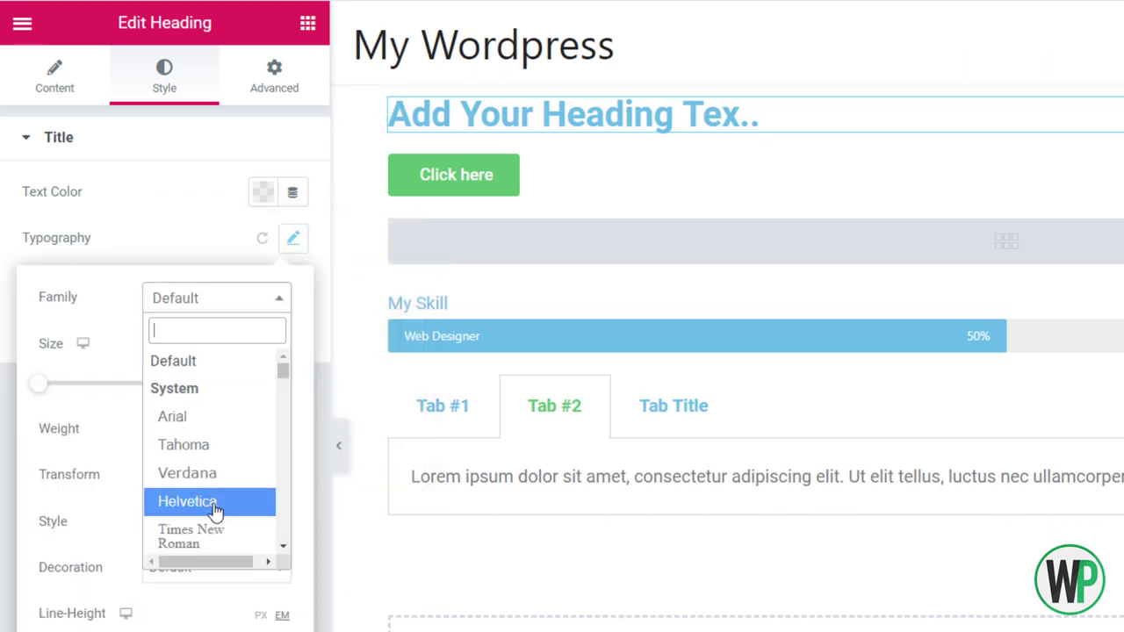
{"action": "left_click", "coordinate": [123, 514]}
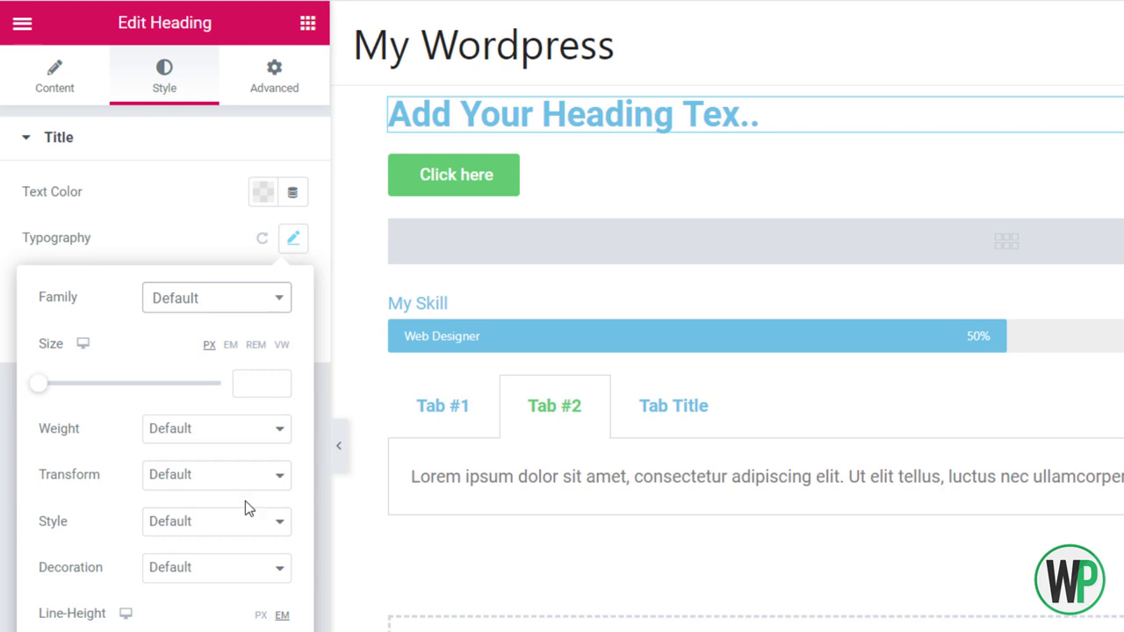
{"action": "left_click", "coordinate": [226, 242]}
Step: Try a text shadow on the heading, reset it, and view the available blend modes
{"action": "left_click", "coordinate": [294, 290]}
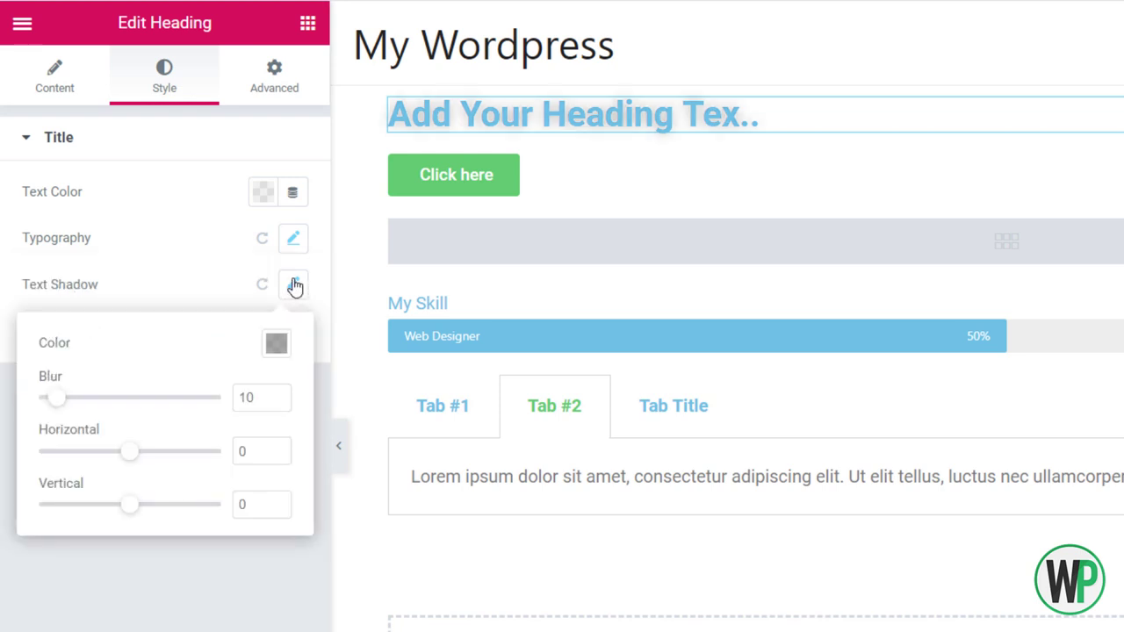
{"action": "left_click", "coordinate": [291, 291]}
{"action": "left_click", "coordinate": [263, 287]}
{"action": "left_click", "coordinate": [253, 339]}
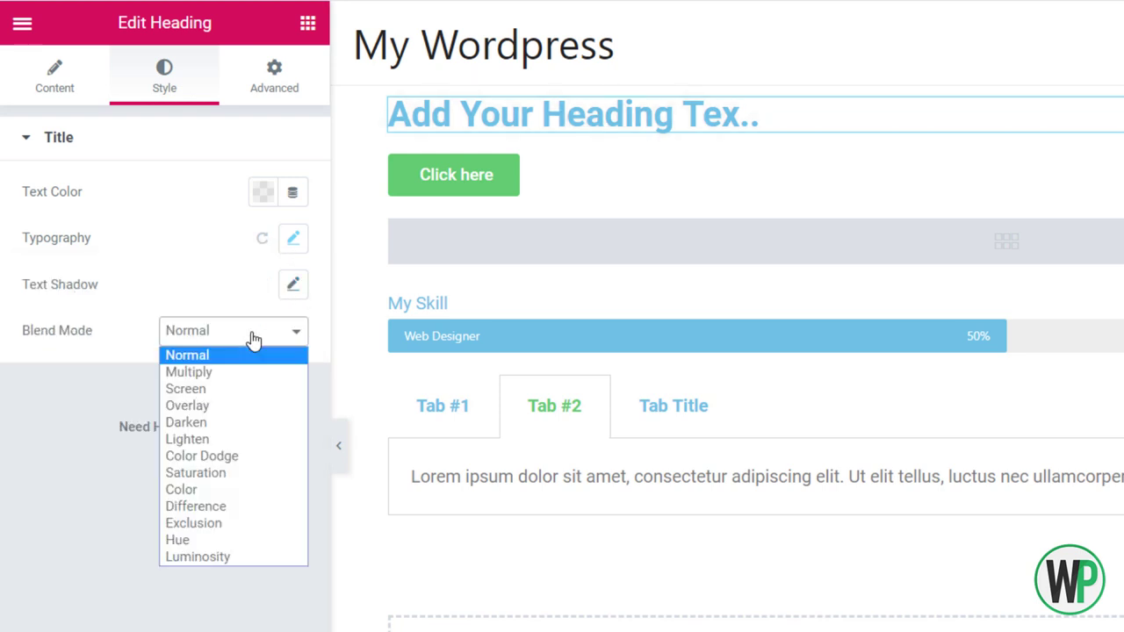
{"action": "left_click", "coordinate": [278, 325]}
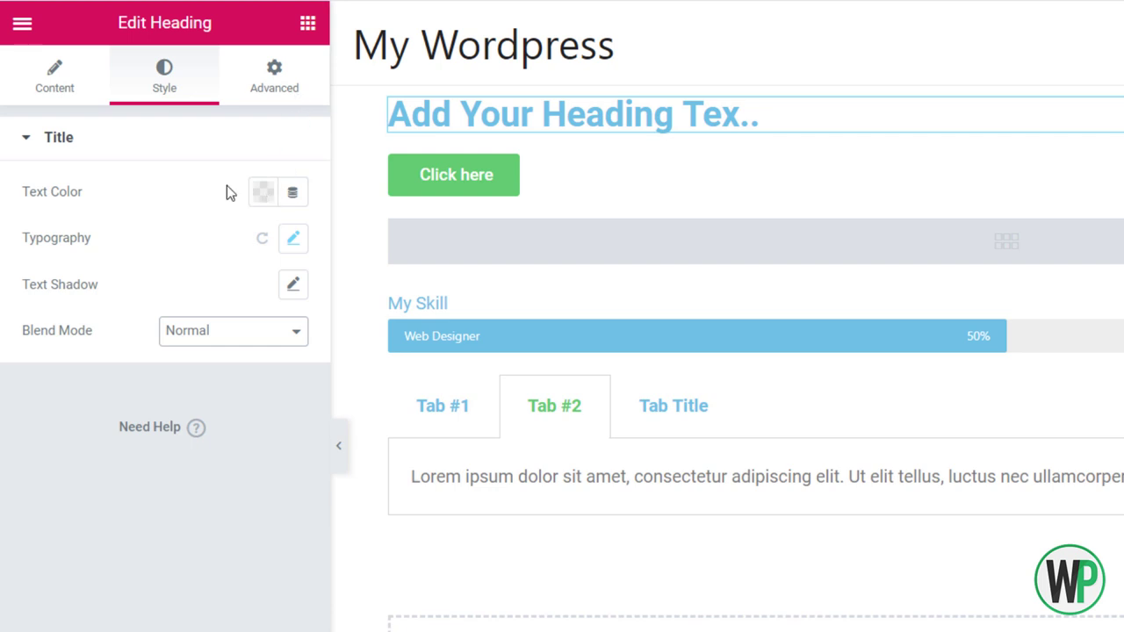
Step: Examine the tabs widget's style settings and the progress bar's style and content settings
{"action": "left_click", "coordinate": [762, 410]}
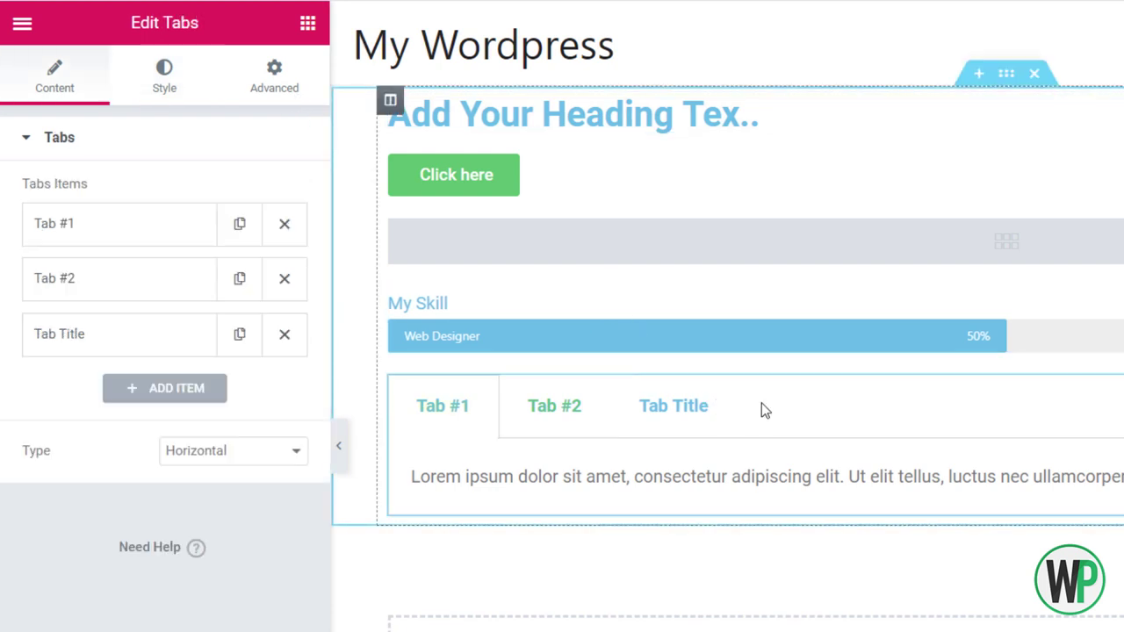
{"action": "left_click", "coordinate": [150, 89]}
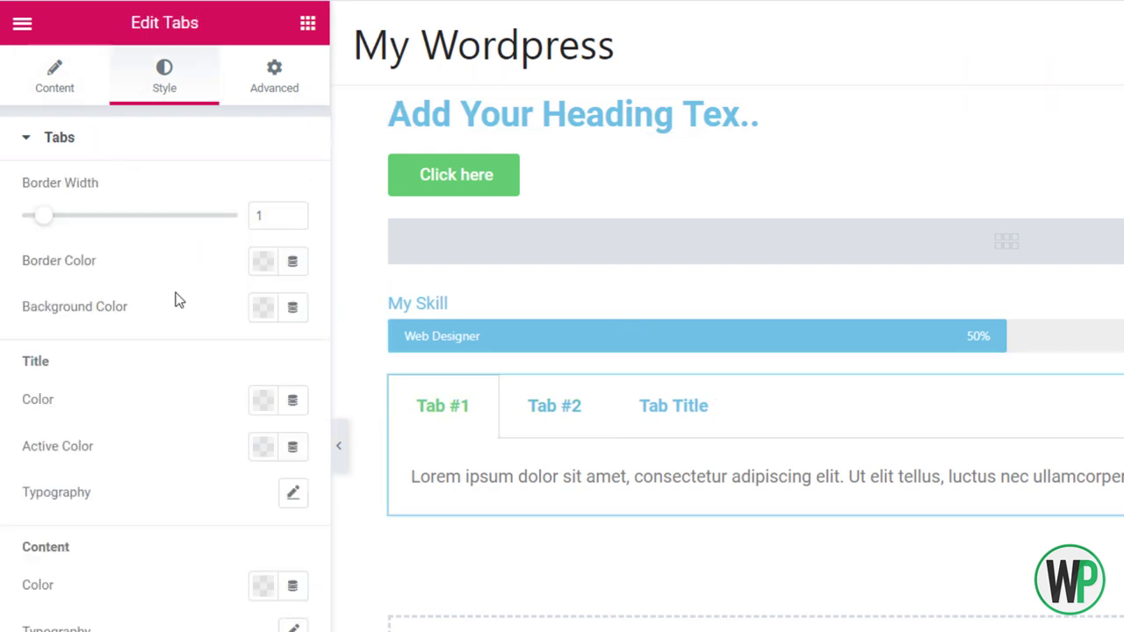
{"action": "left_click", "coordinate": [586, 337]}
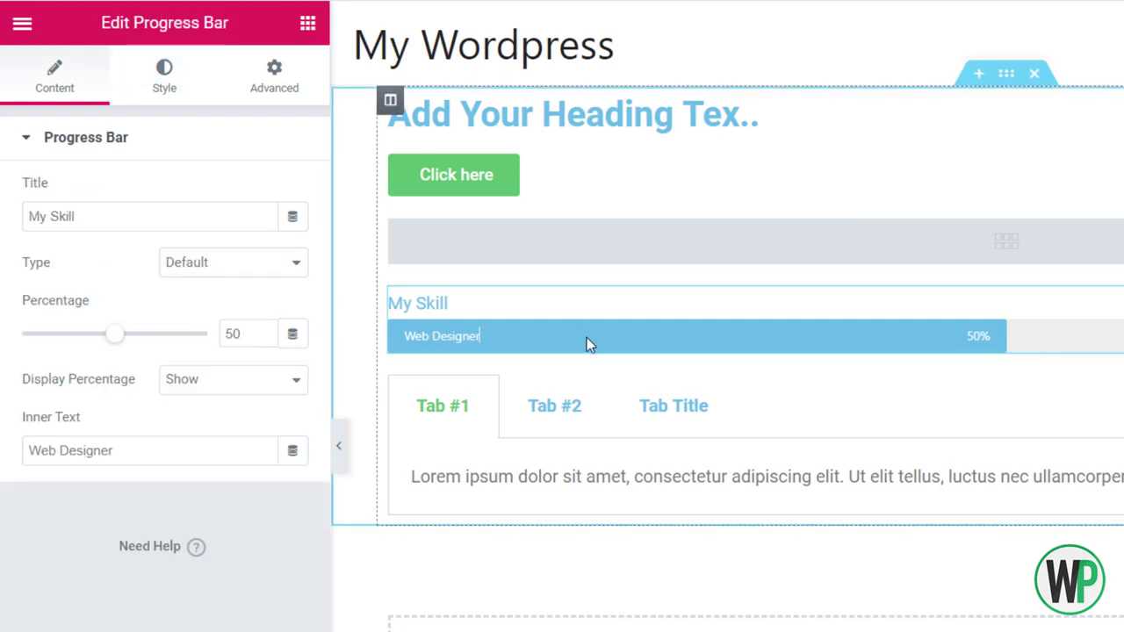
{"action": "left_click", "coordinate": [167, 88]}
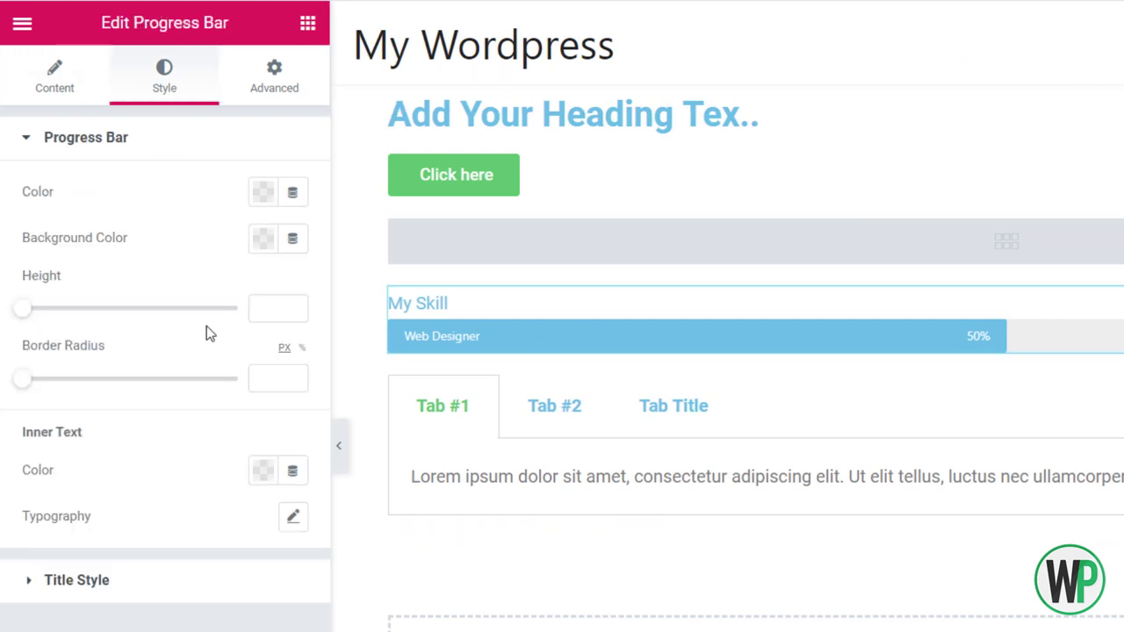
{"action": "left_click", "coordinate": [72, 91]}
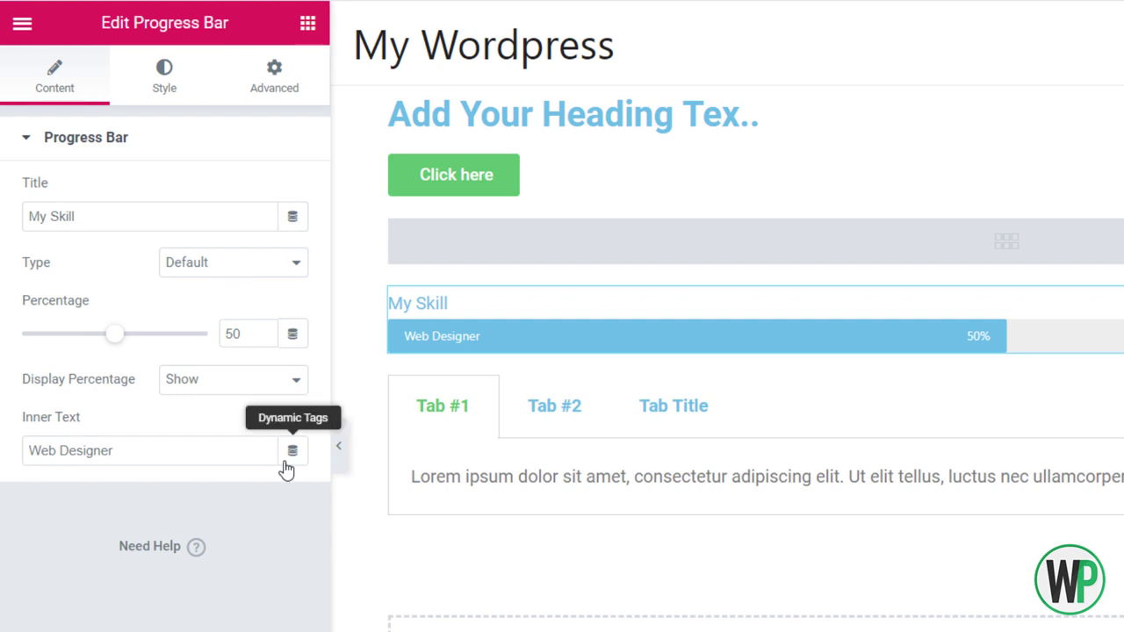
Step: Set the progress bar's background color to #EEEEEE and its inner text color to white
{"action": "left_click", "coordinate": [172, 91]}
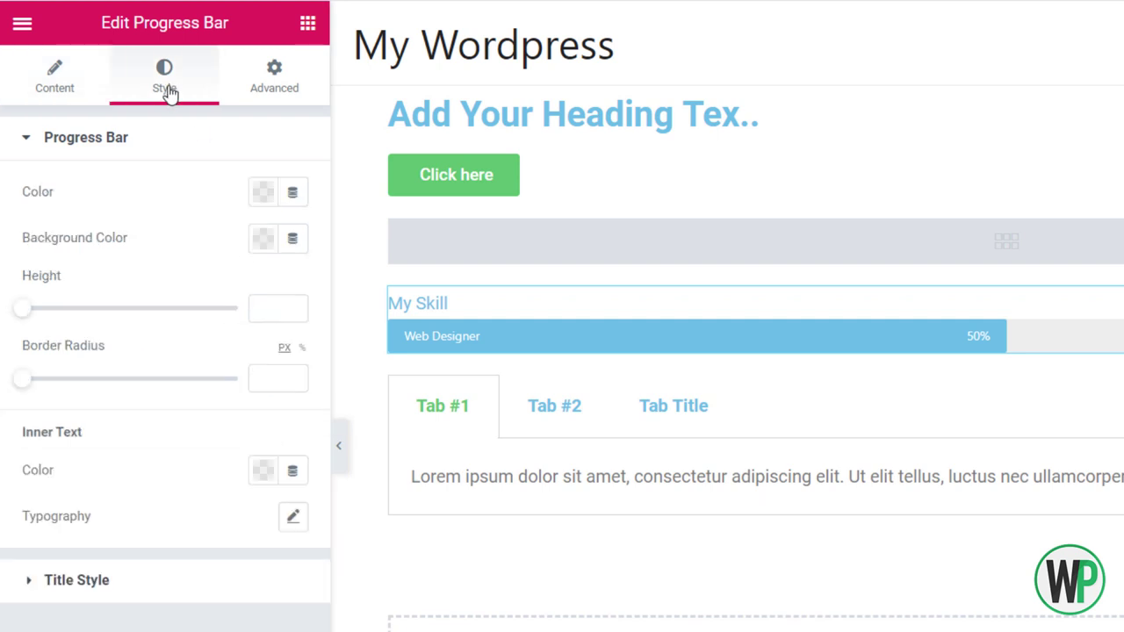
{"action": "left_click", "coordinate": [264, 238]}
{"action": "left_click_drag", "start_coordinate": [199, 389], "coordinate": [118, 316]}
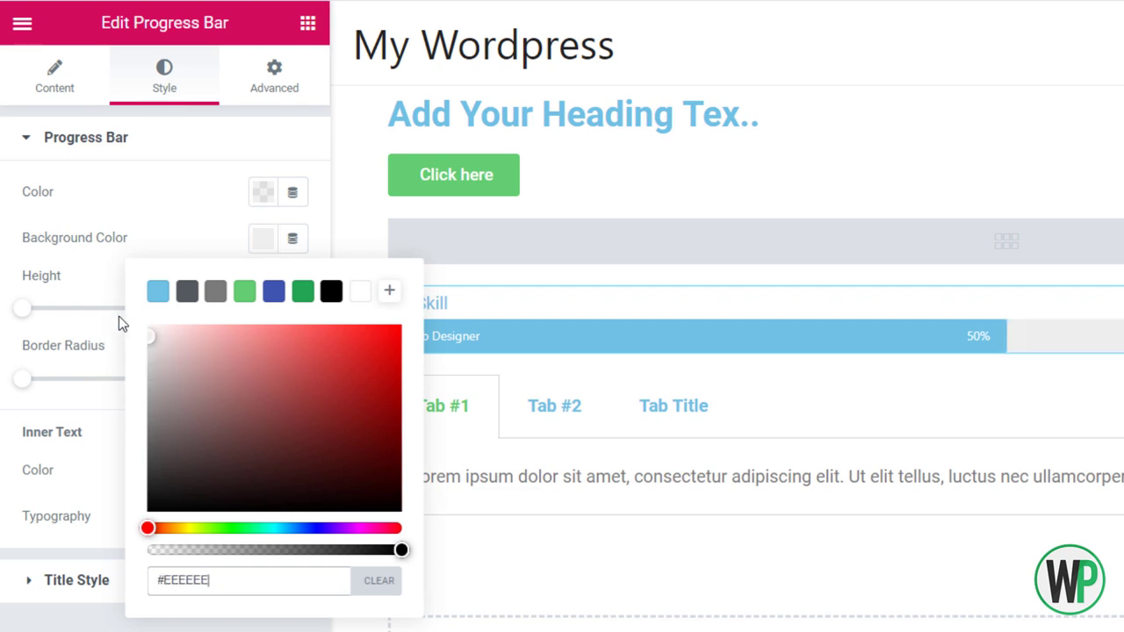
{"action": "left_click", "coordinate": [86, 259]}
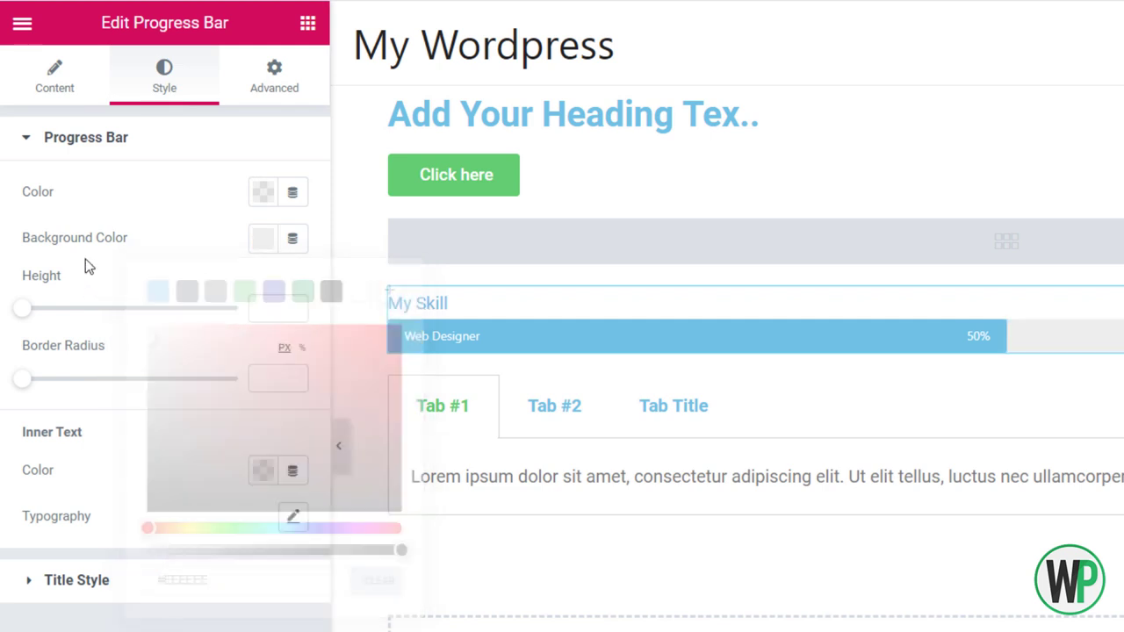
{"action": "left_click", "coordinate": [263, 471]}
{"action": "left_click_drag", "start_coordinate": [193, 583], "coordinate": [71, 535]}
{"action": "left_click", "coordinate": [32, 475]}
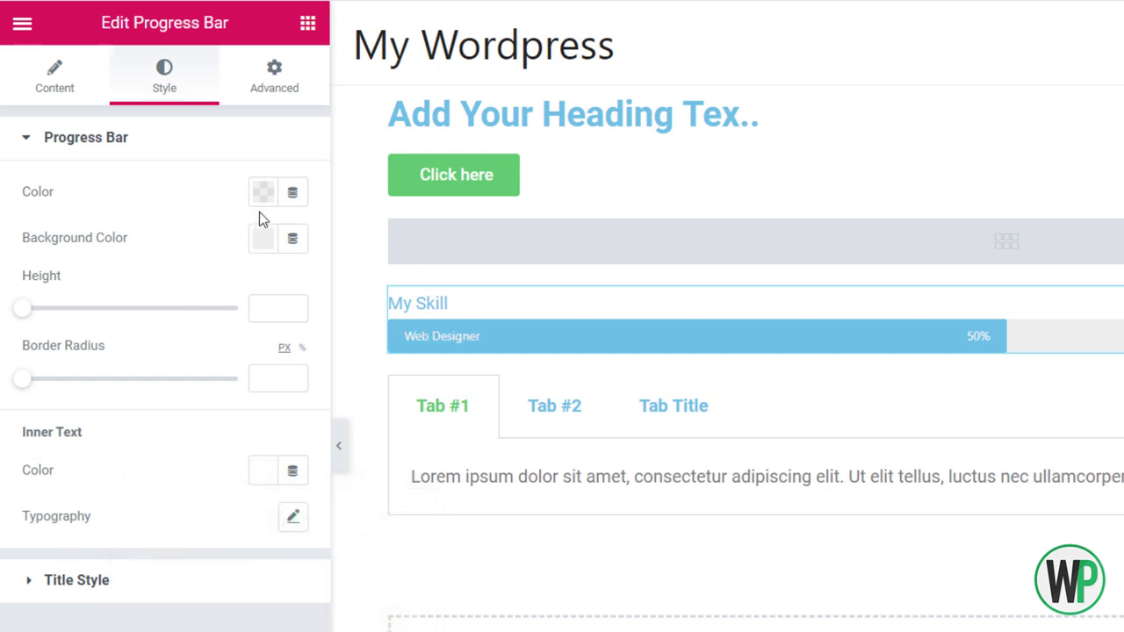
Step: Set the progress bar's fill color to bright red
{"action": "left_click", "coordinate": [263, 191]}
{"action": "left_click_drag", "start_coordinate": [237, 342], "coordinate": [388, 288]}
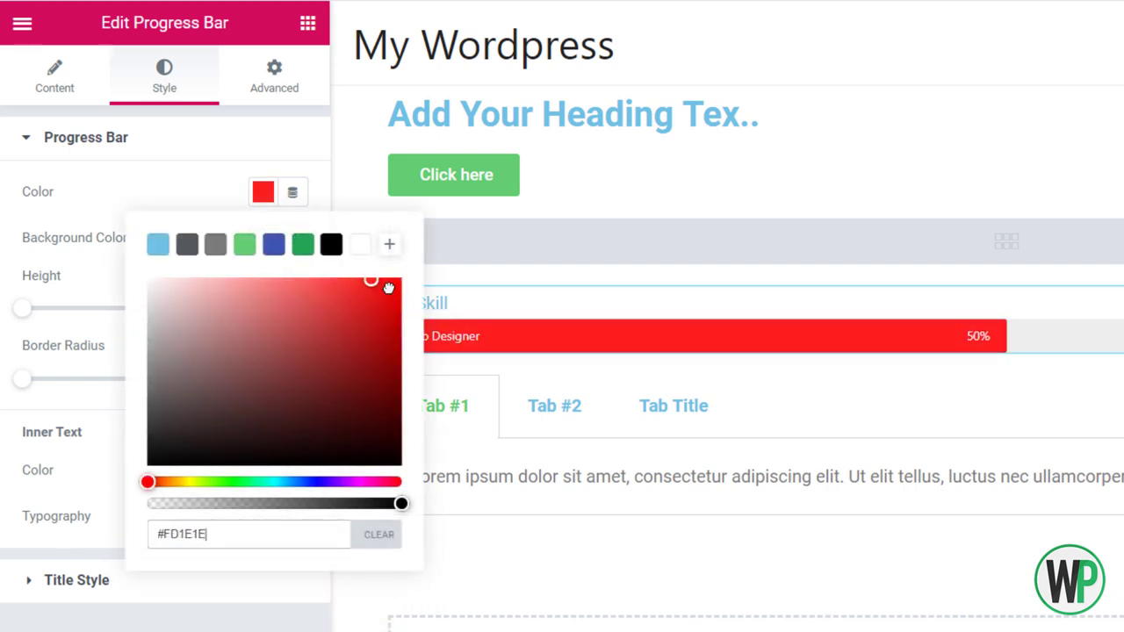
{"action": "left_click", "coordinate": [118, 358]}
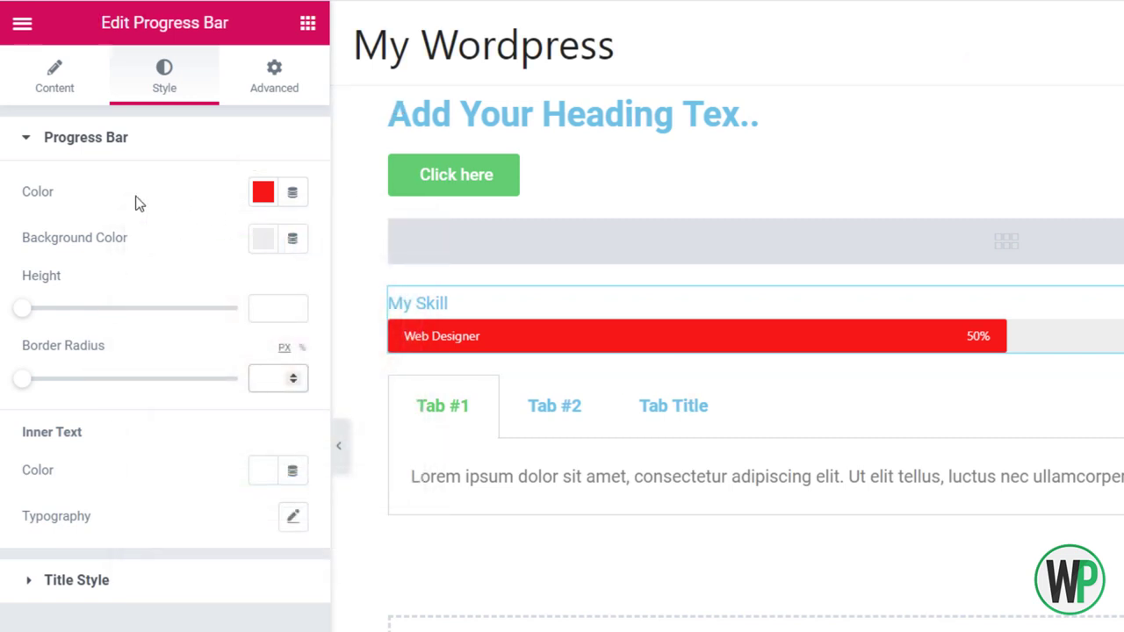
Step: Review the progress bar's content and style settings, and the heading's advanced and style settings
{"action": "left_click", "coordinate": [75, 104]}
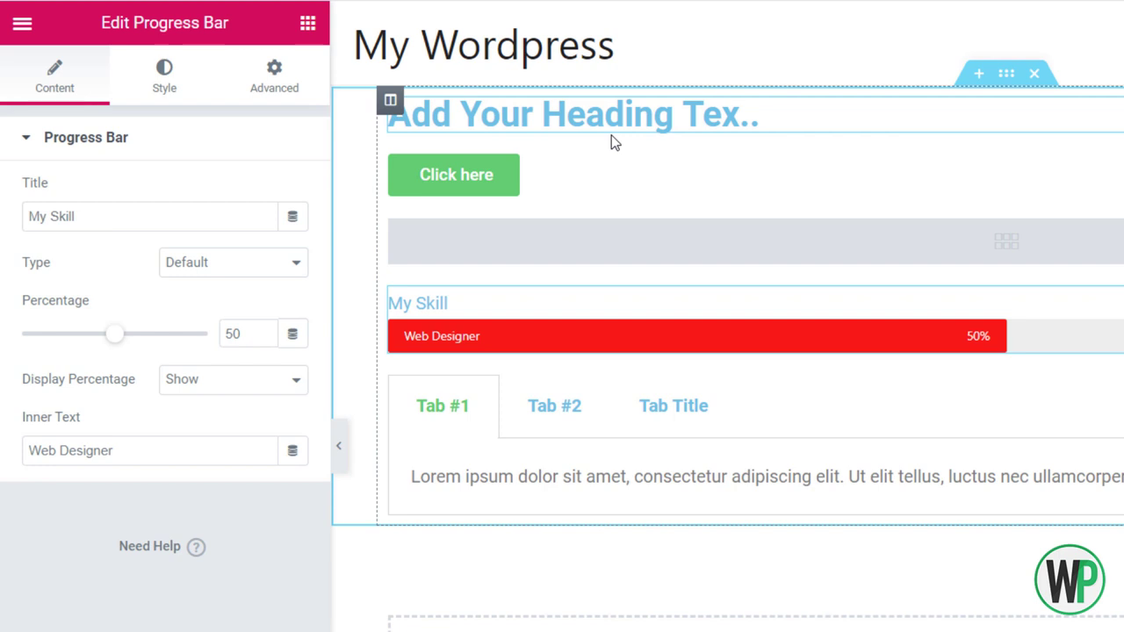
{"action": "left_click", "coordinate": [180, 93]}
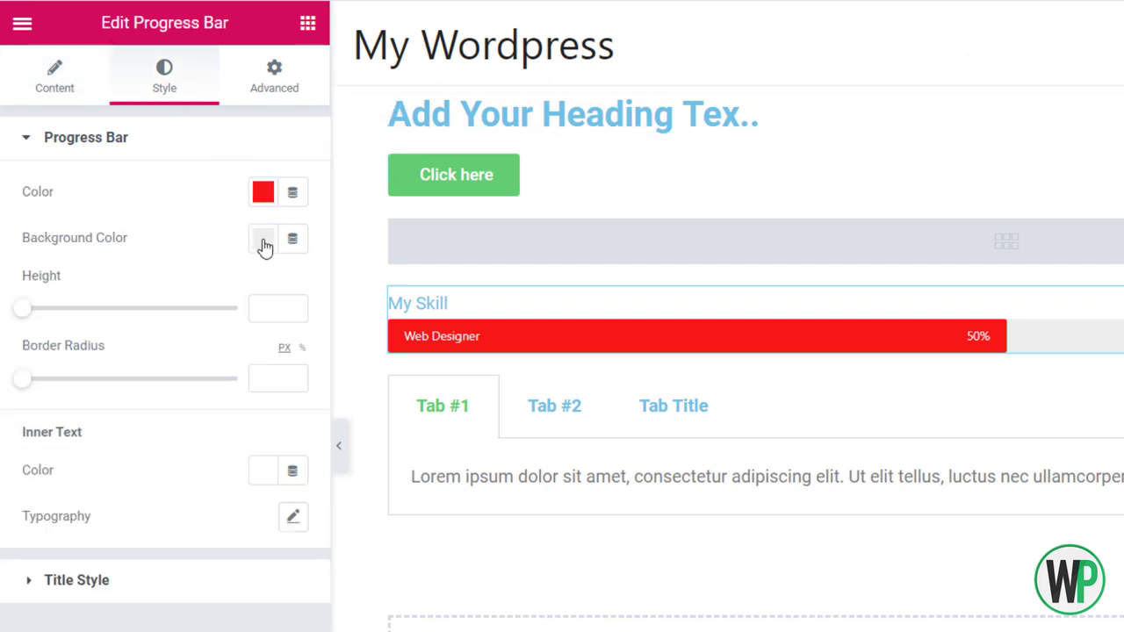
{"action": "left_click", "coordinate": [471, 102]}
{"action": "left_click", "coordinate": [280, 91]}
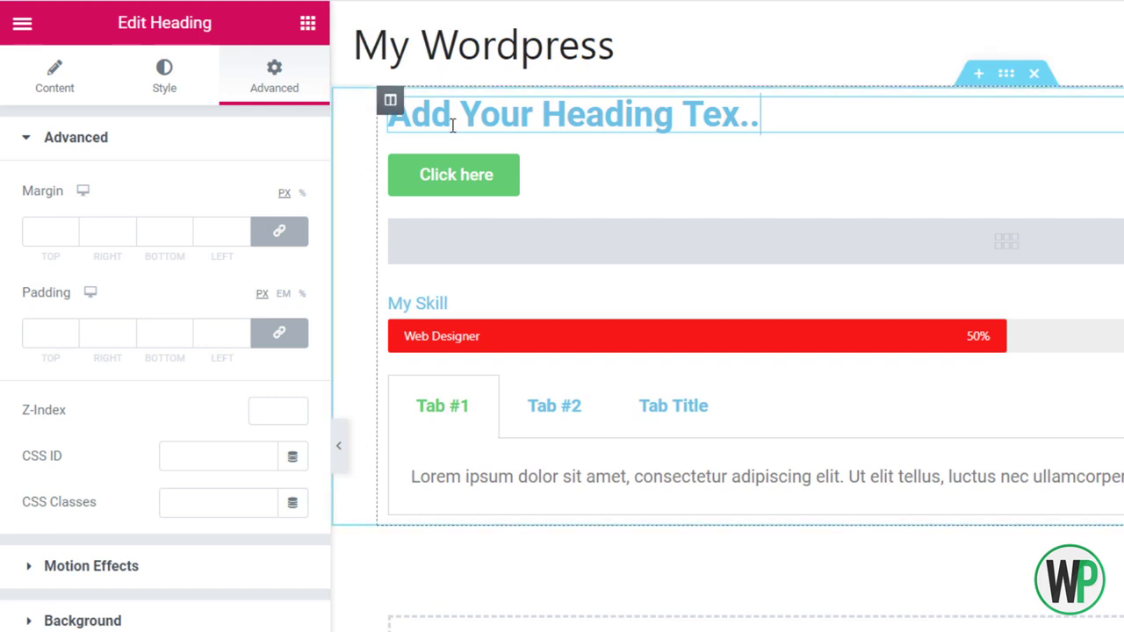
{"action": "left_click", "coordinate": [171, 93]}
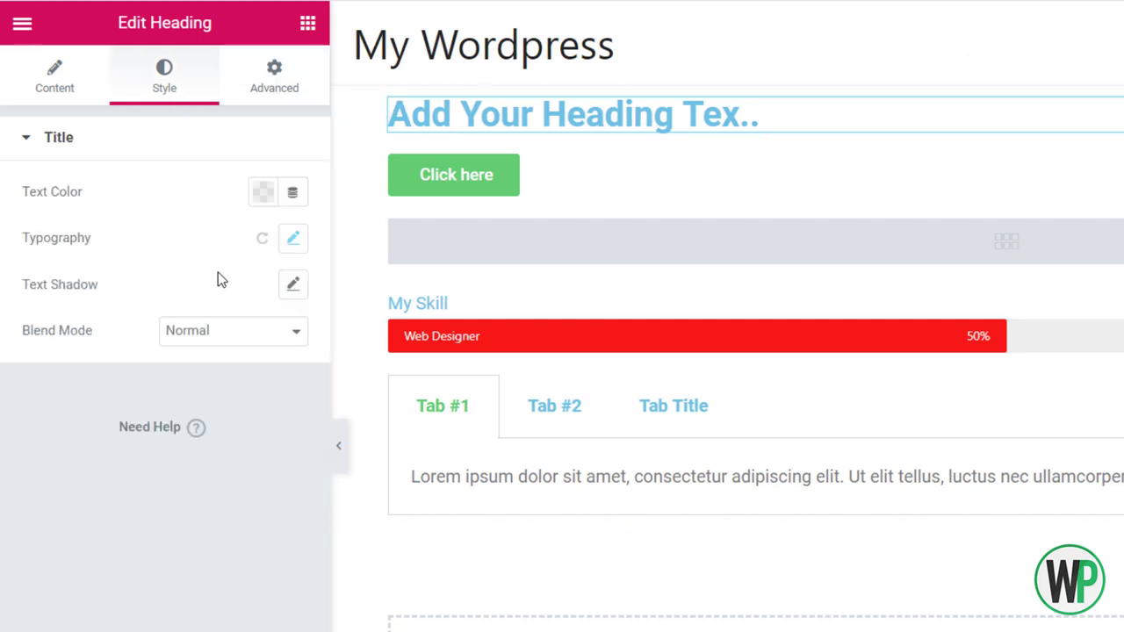
Step: Set the heading's padding to 10 px on all four sides
{"action": "left_click", "coordinate": [262, 99]}
{"action": "left_click", "coordinate": [39, 327]}
{"action": "type", "text": "10"}
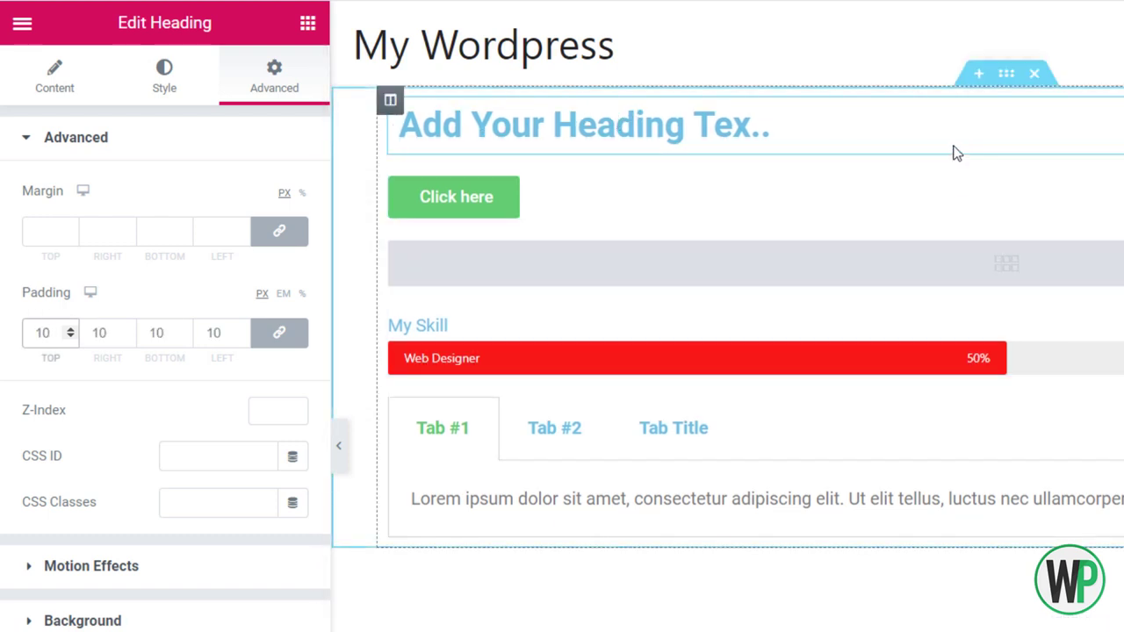
Step: View the column's layout settings, and give the heading a Classic background type for its normal state
{"action": "left_click", "coordinate": [388, 112]}
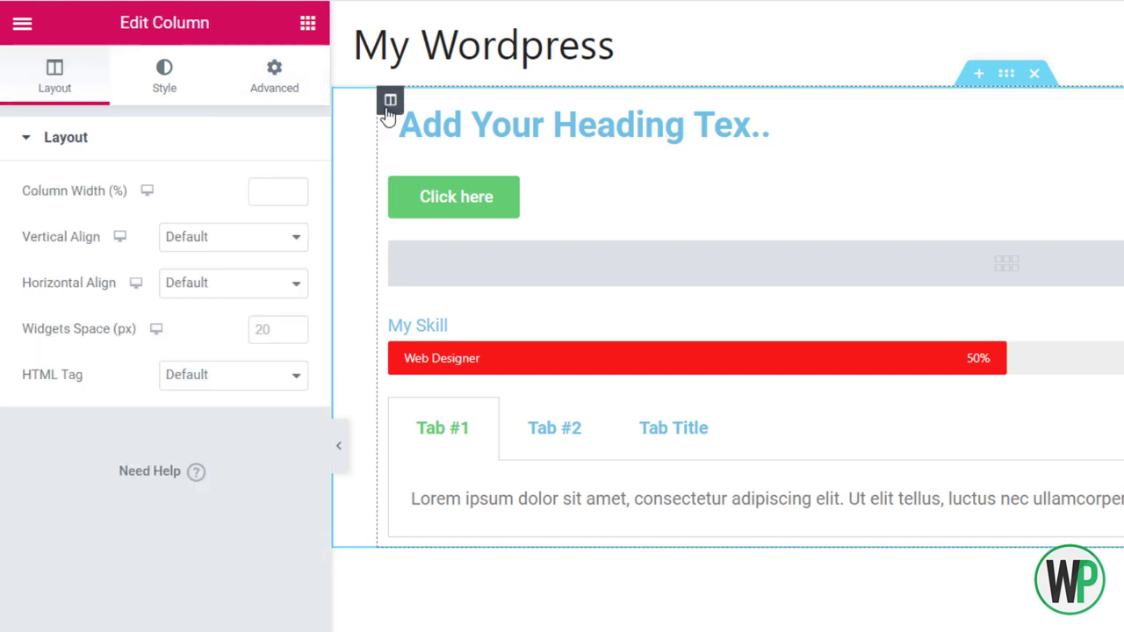
{"action": "left_click", "coordinate": [582, 132]}
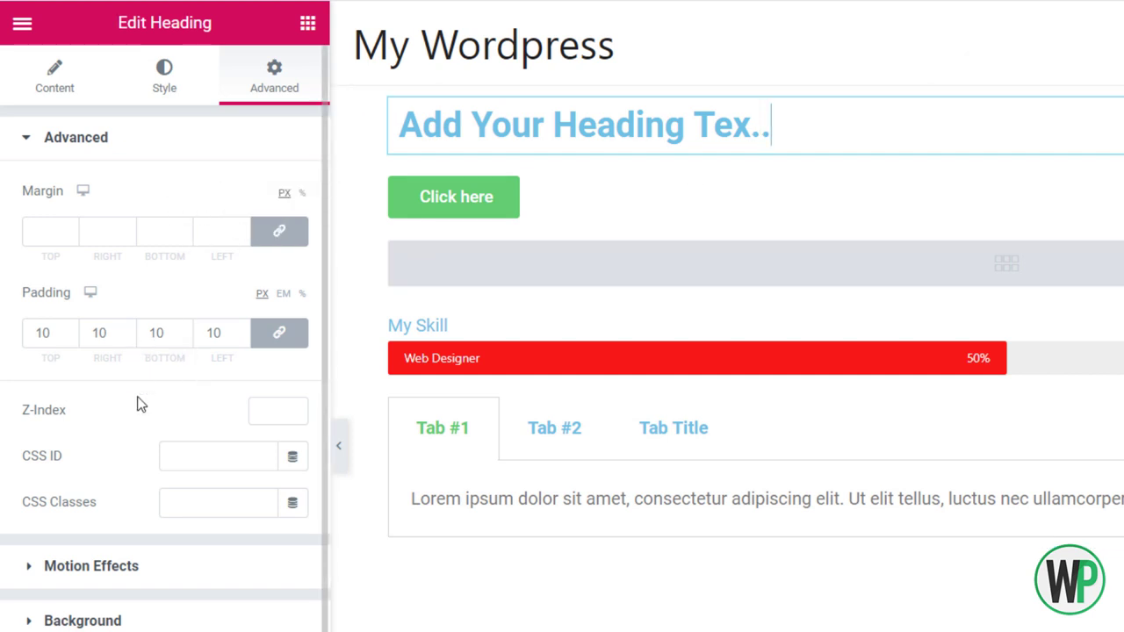
{"action": "scroll", "coordinate": [140, 404], "scroll_direction": "down", "scroll_amount": 2}
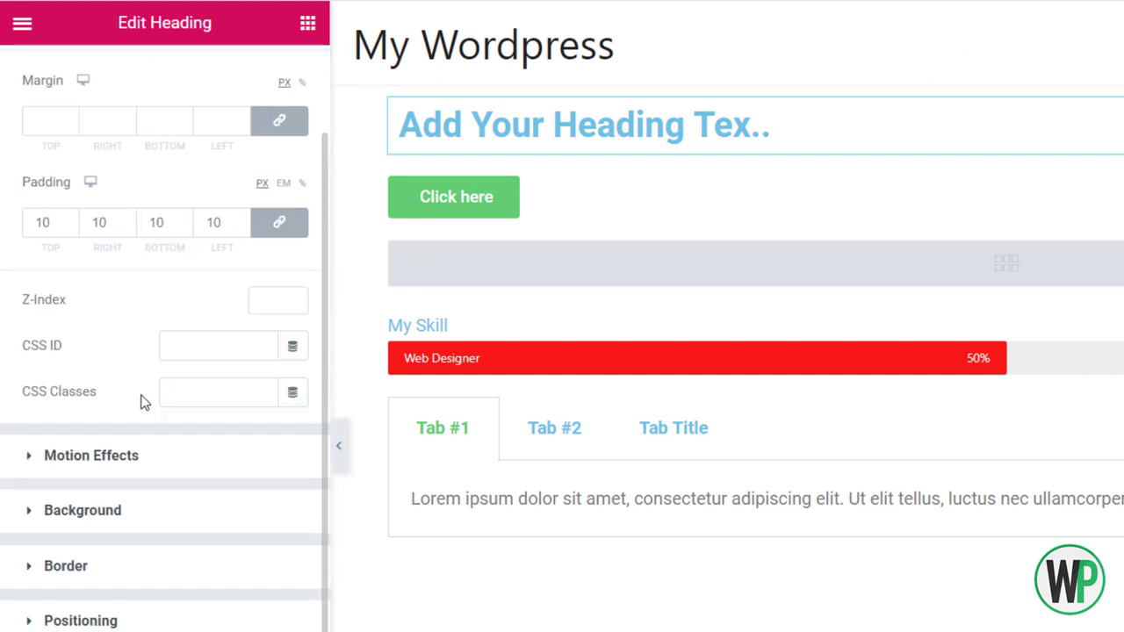
{"action": "left_click", "coordinate": [130, 520]}
{"action": "left_click", "coordinate": [263, 351]}
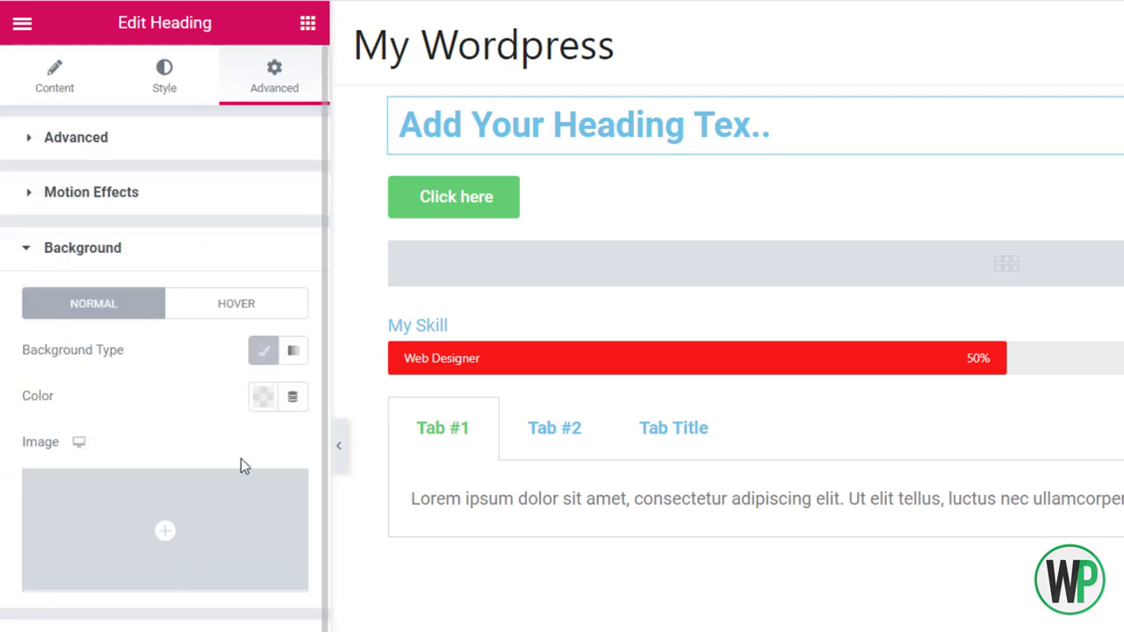
Step: Set the heading's background color to bright red and switch its background type to Gradient
{"action": "left_click", "coordinate": [243, 476]}
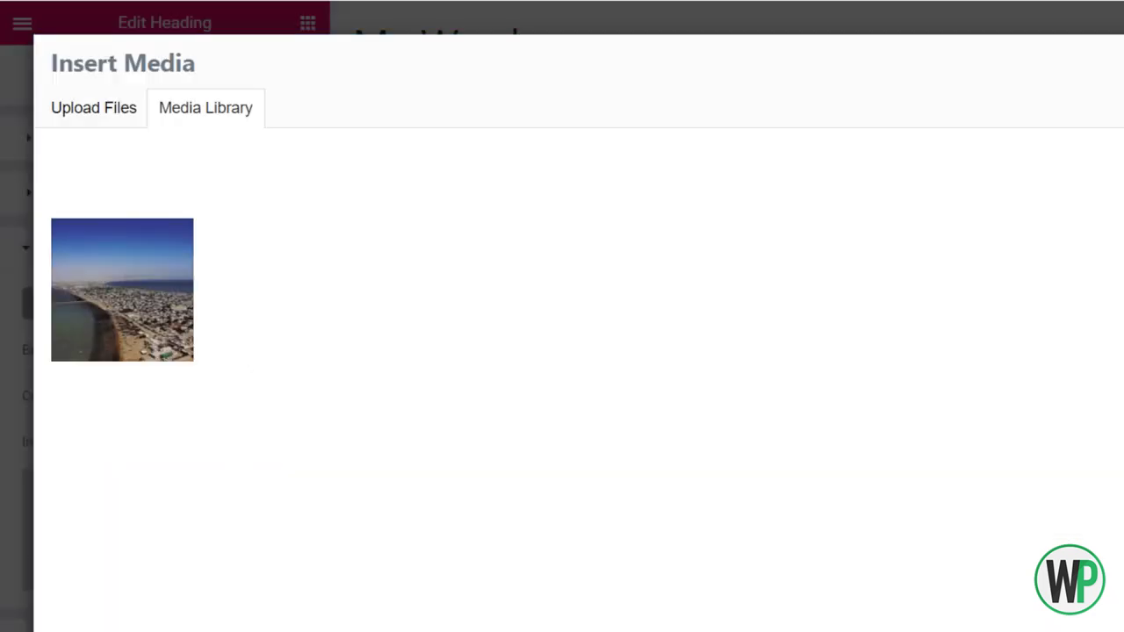
{"action": "key", "text": "Escape"}
{"action": "left_click", "coordinate": [266, 396]}
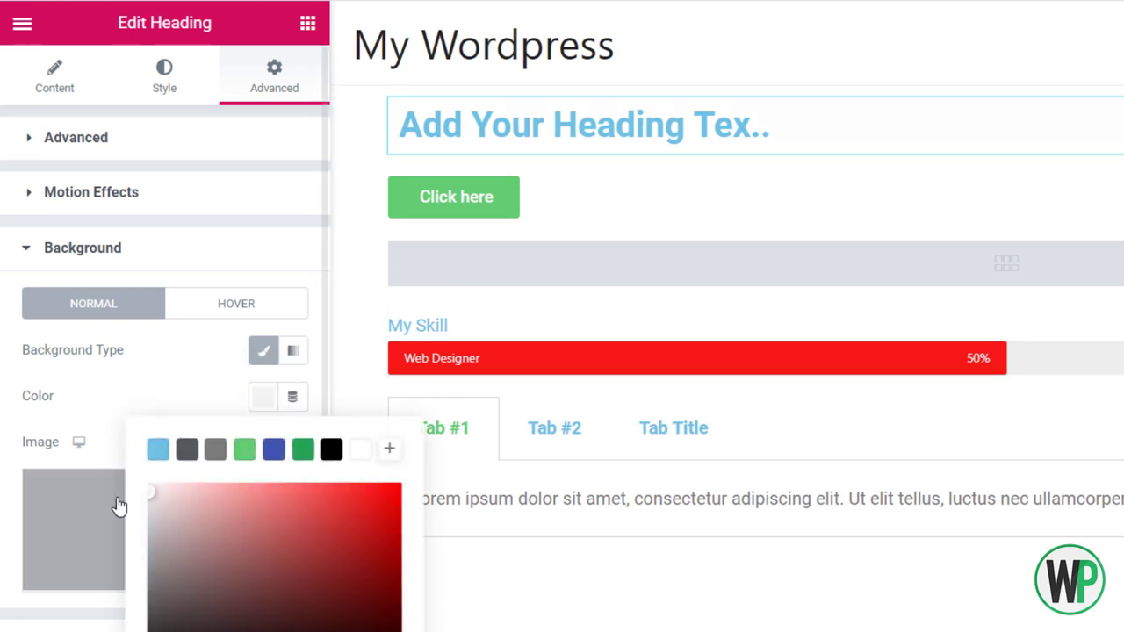
{"action": "left_click_drag", "start_coordinate": [273, 530], "coordinate": [364, 477]}
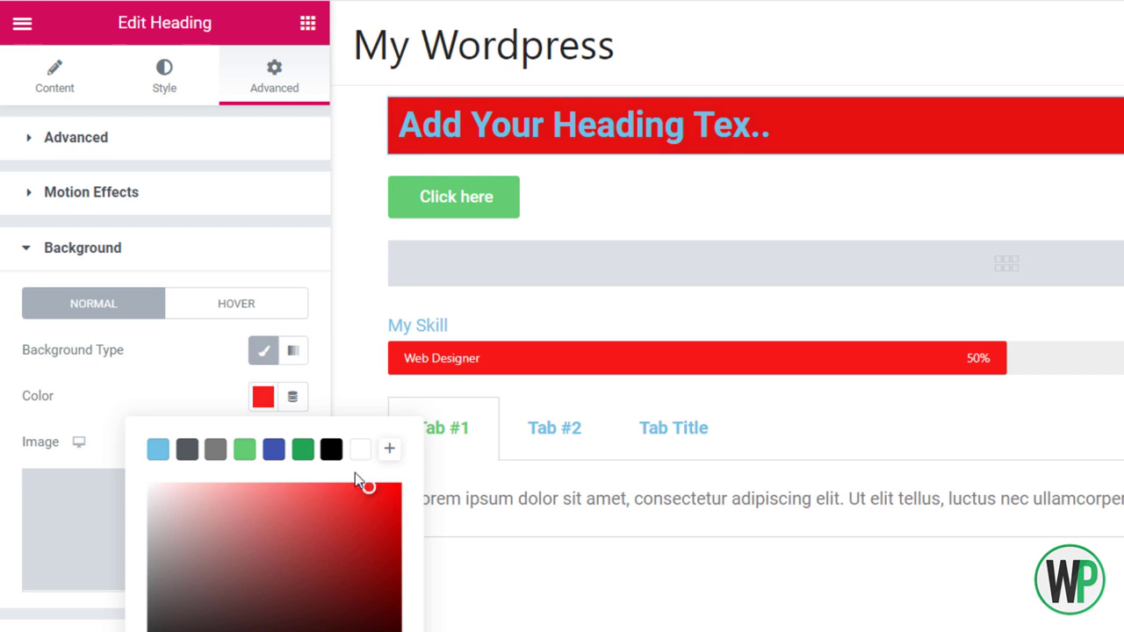
{"action": "left_click", "coordinate": [294, 352]}
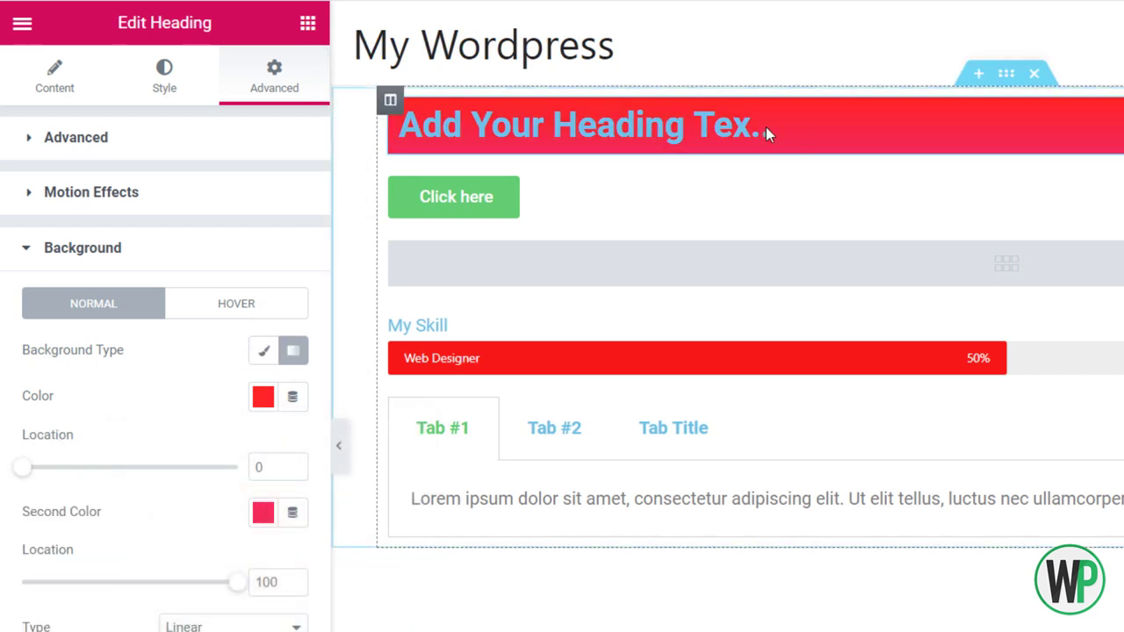
{"action": "scroll", "coordinate": [208, 538], "scroll_direction": "down", "scroll_amount": 3}
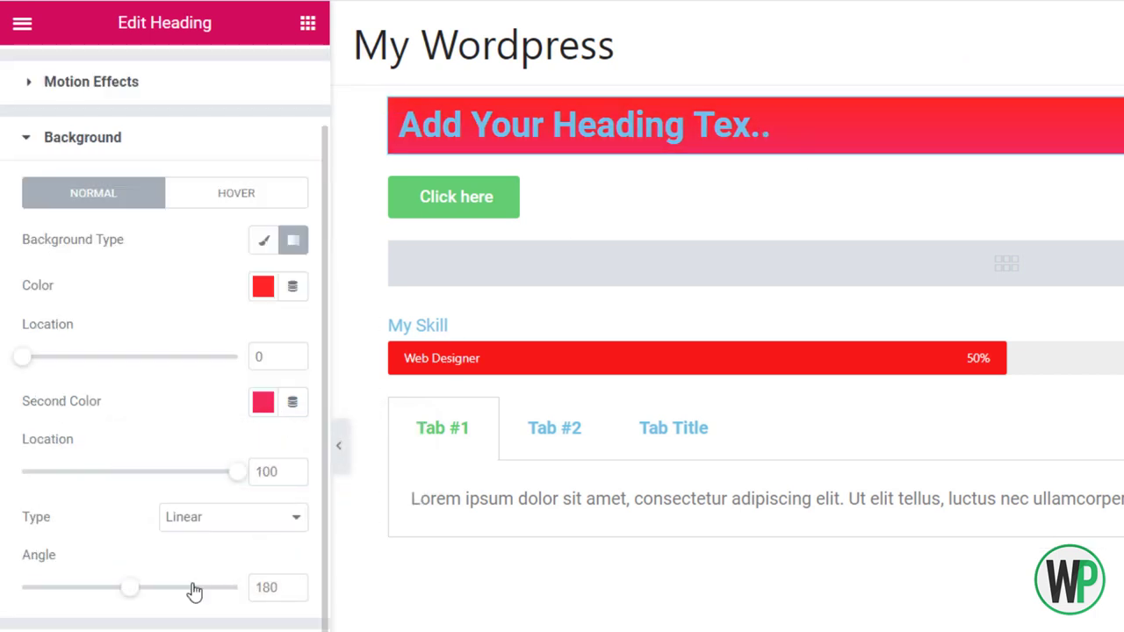
Step: Set the heading's border radius to 5 px on all corners
{"action": "left_click", "coordinate": [173, 558]}
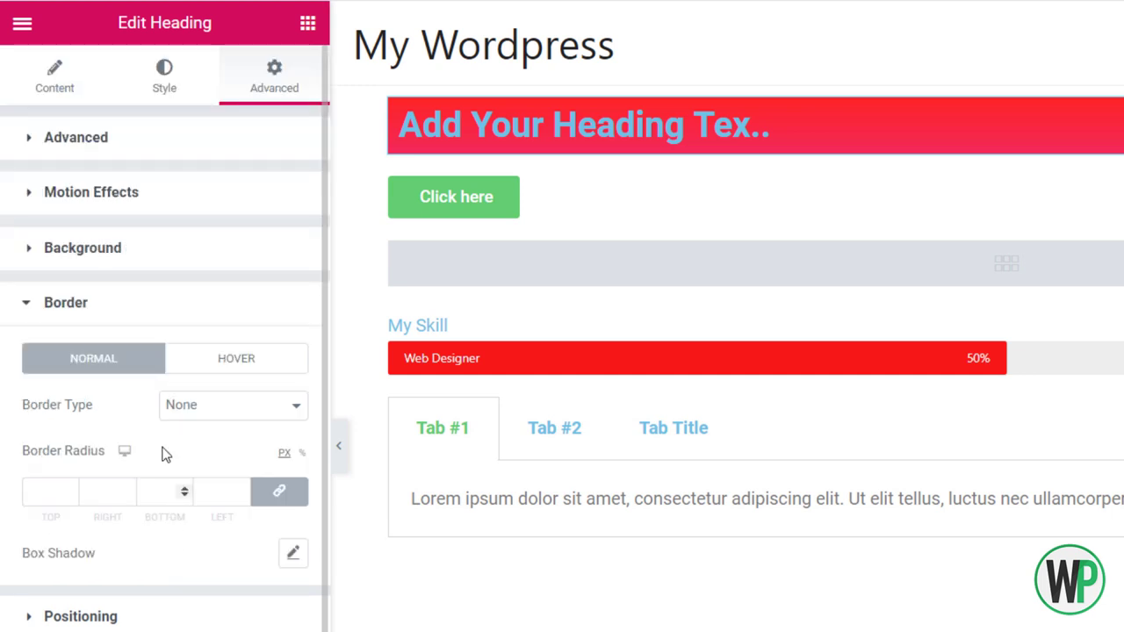
{"action": "left_click", "coordinate": [166, 95]}
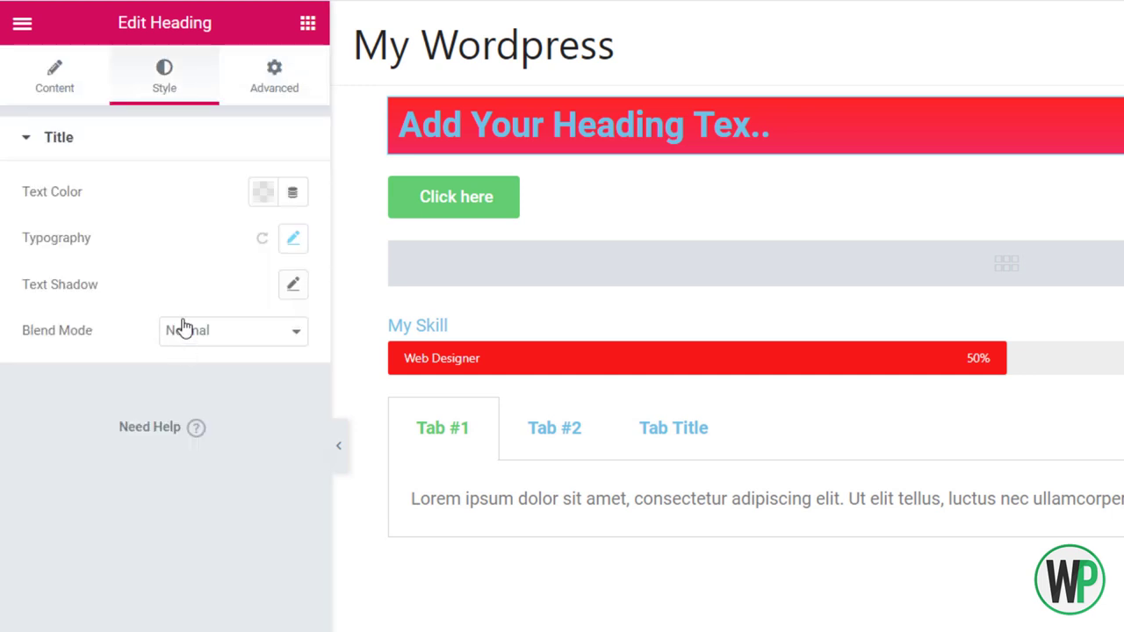
{"action": "left_click", "coordinate": [255, 77]}
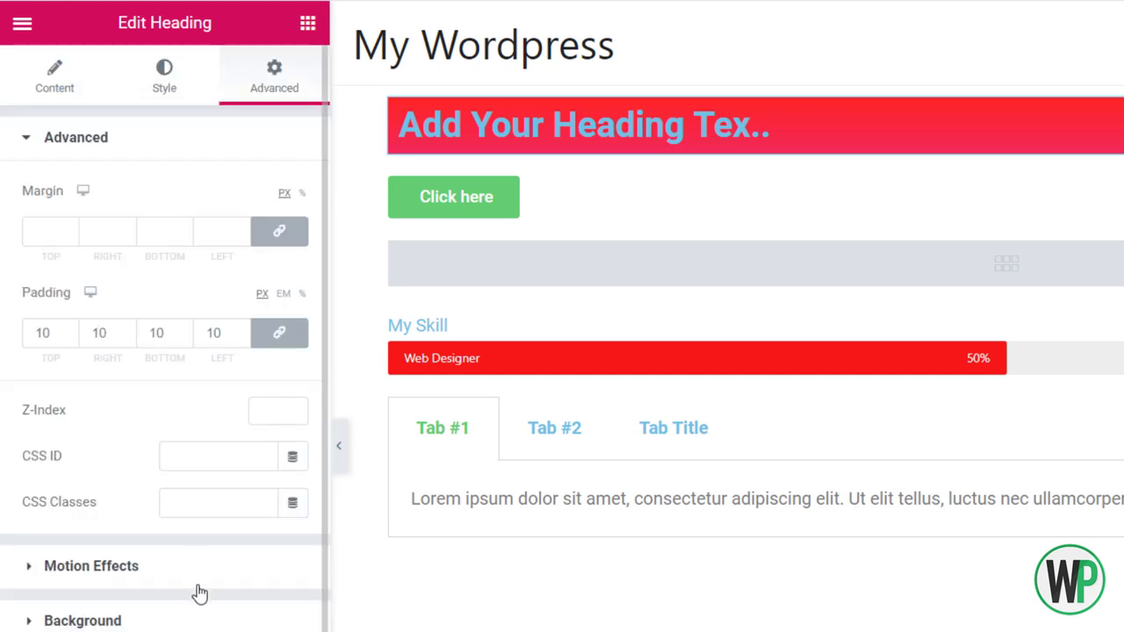
{"action": "left_click", "coordinate": [176, 627]}
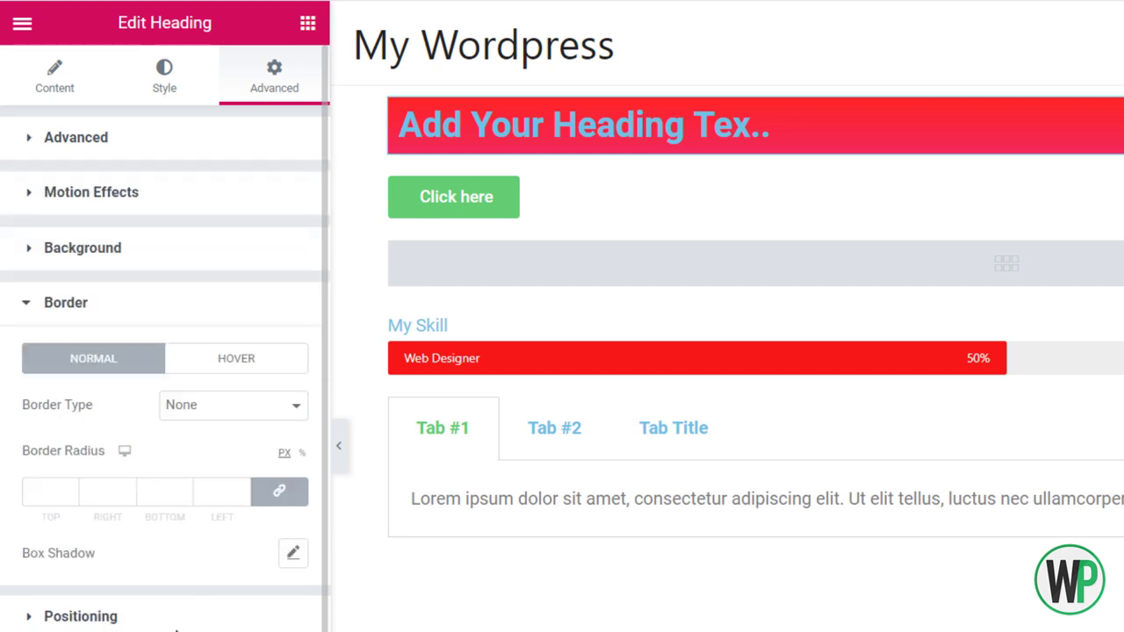
{"action": "left_click", "coordinate": [60, 488]}
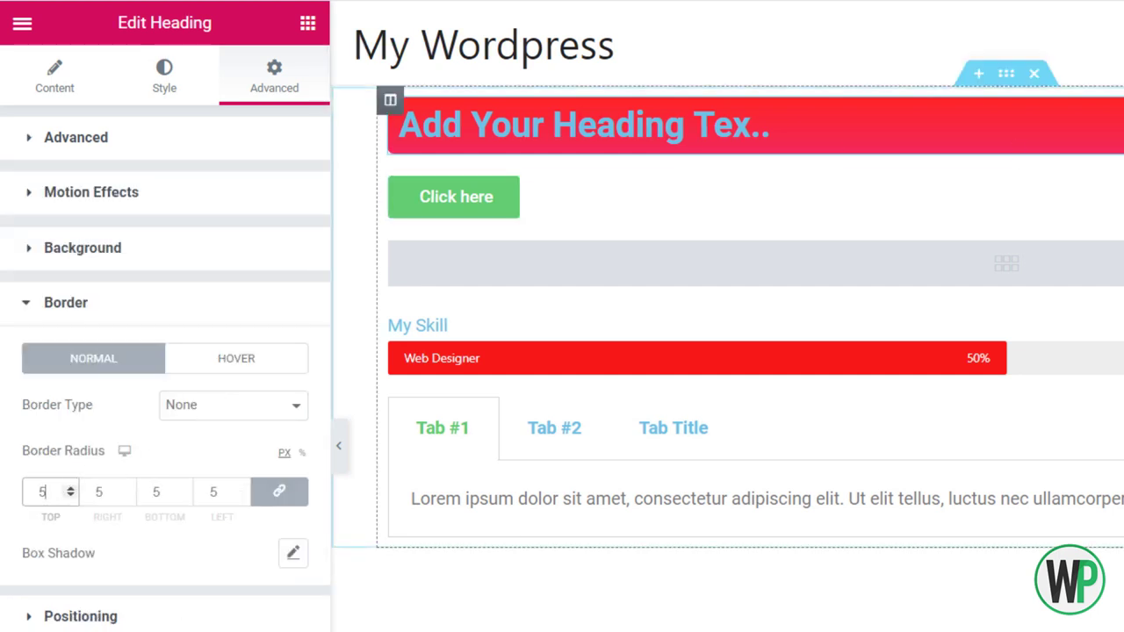
Step: Set the heading's positioning width to Inline (auto)
{"action": "left_click", "coordinate": [127, 614]}
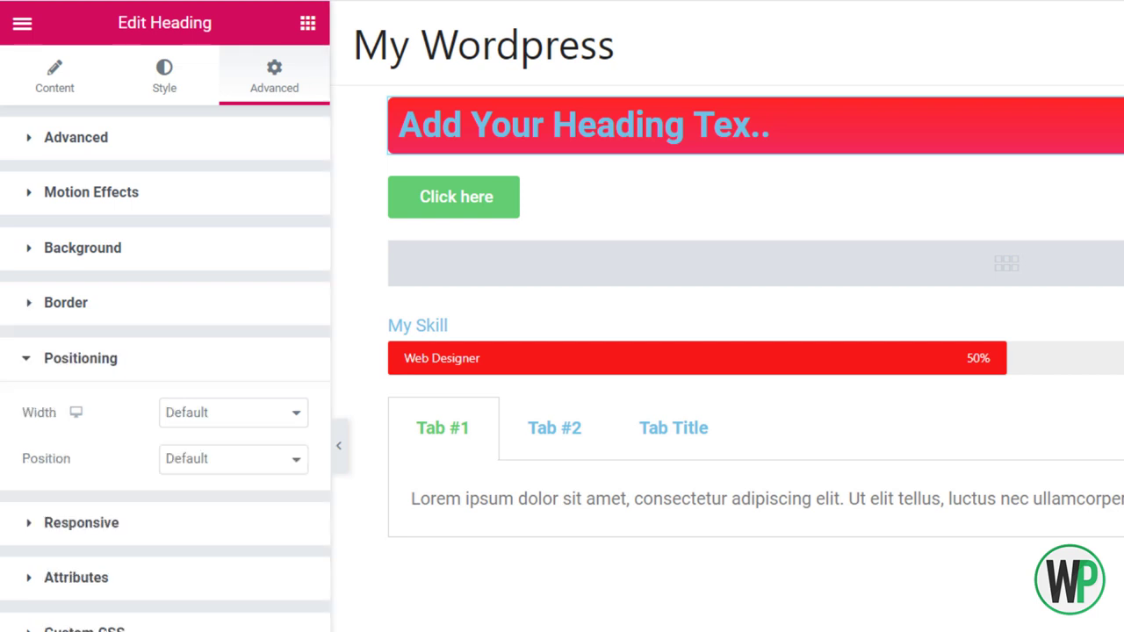
{"action": "left_click", "coordinate": [224, 421]}
{"action": "left_click", "coordinate": [223, 421]}
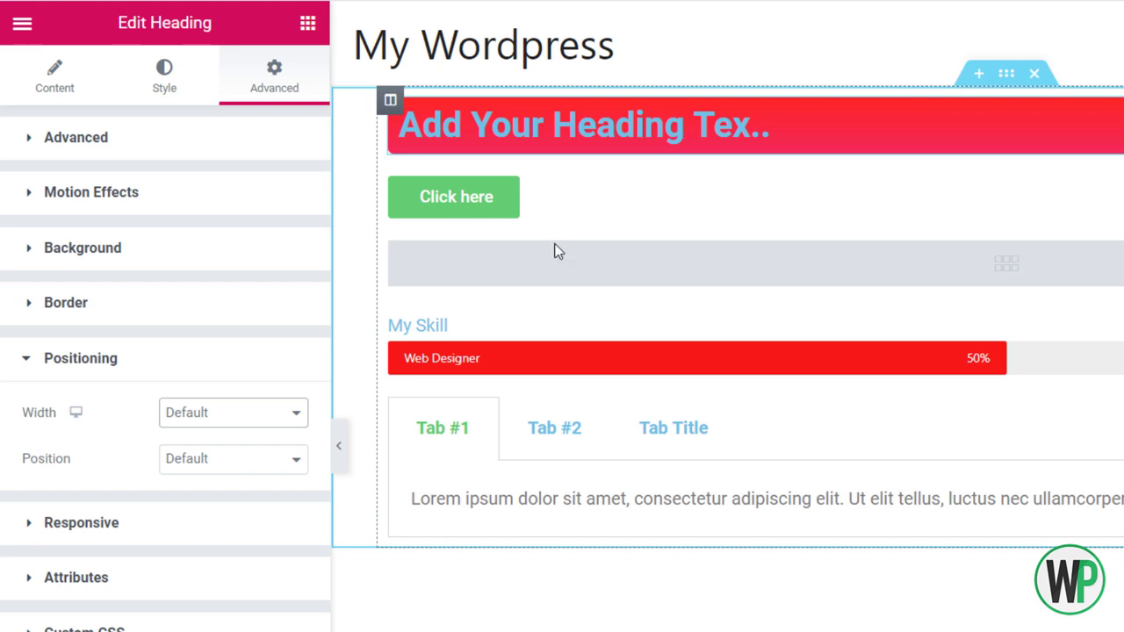
{"action": "left_click", "coordinate": [236, 416]}
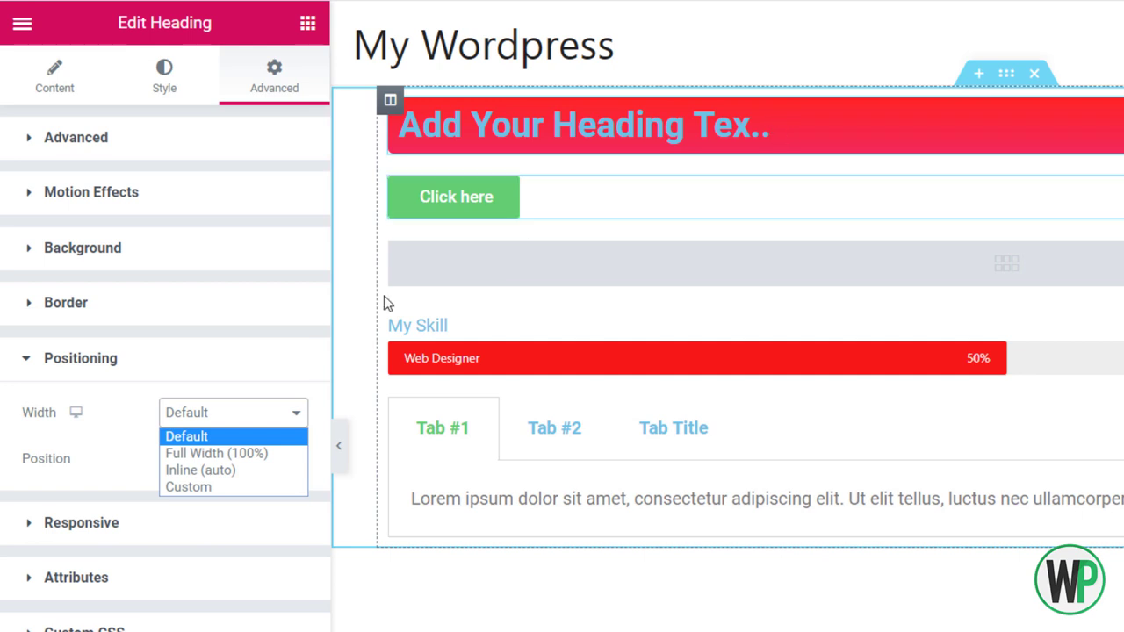
{"action": "left_click", "coordinate": [132, 422]}
{"action": "left_click", "coordinate": [200, 419]}
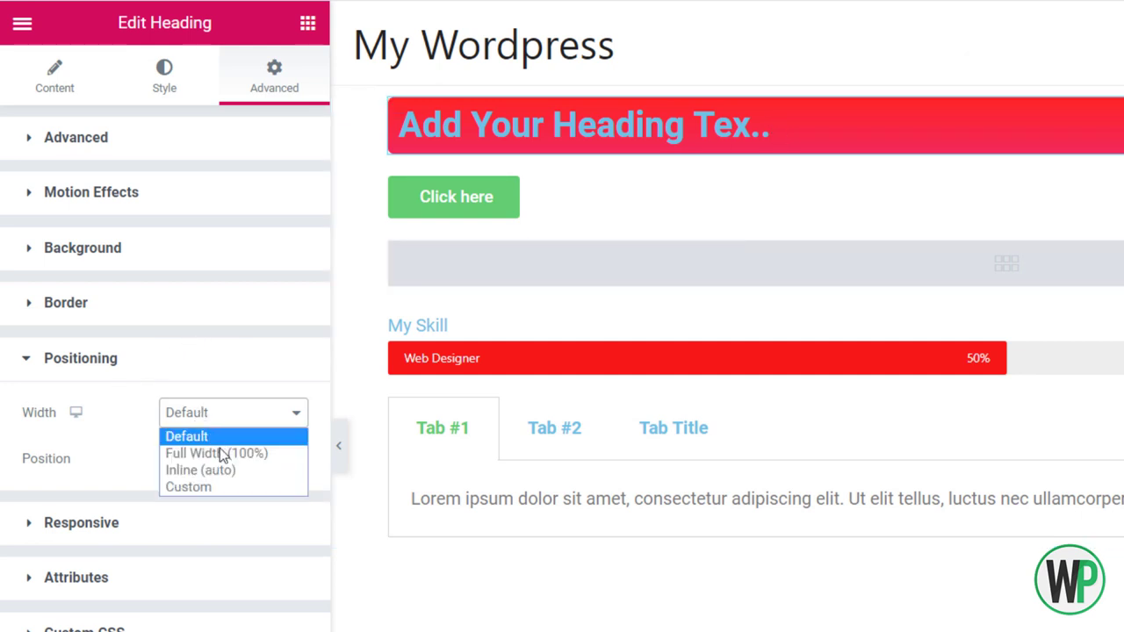
{"action": "left_click", "coordinate": [225, 469]}
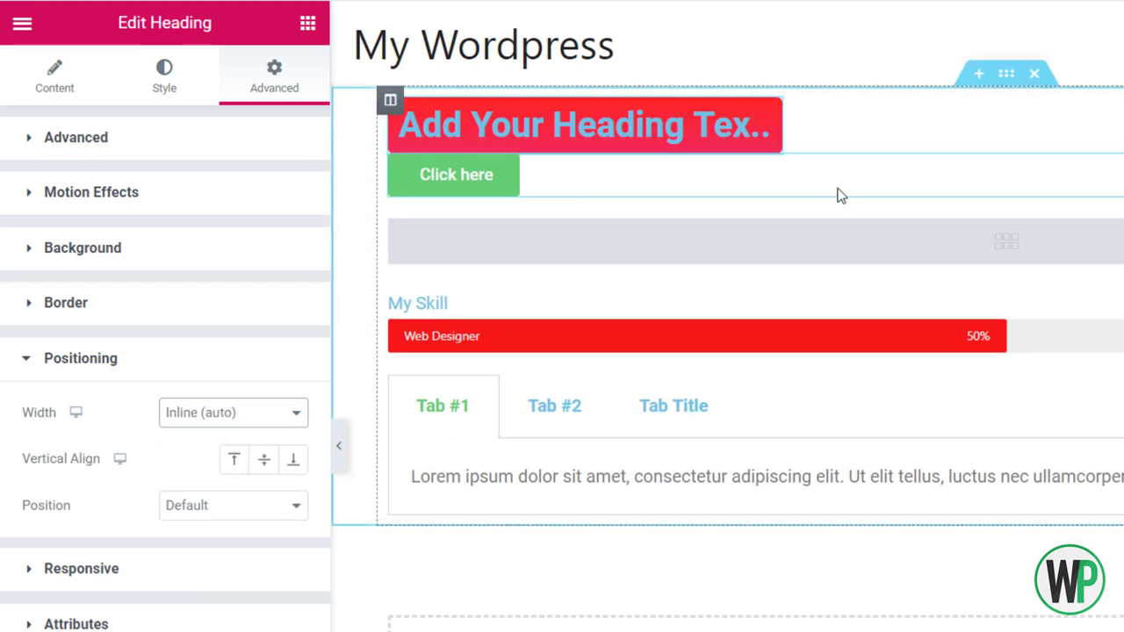
Step: Set the "Click here" button's positioning width to Inline (auto)
{"action": "left_click", "coordinate": [583, 180]}
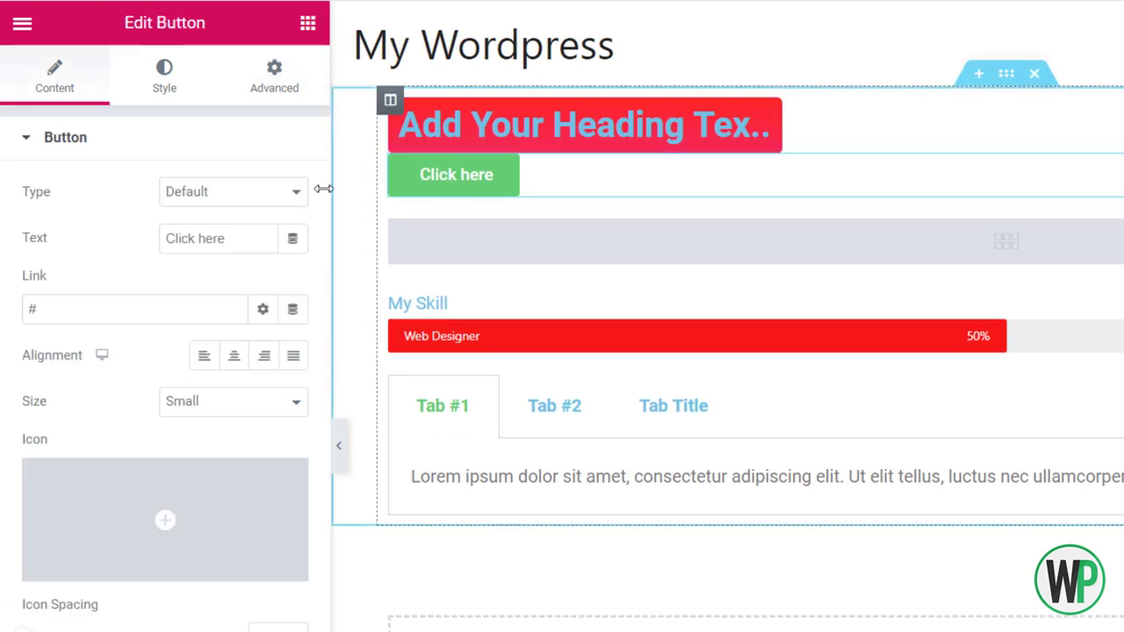
{"action": "left_click", "coordinate": [284, 97]}
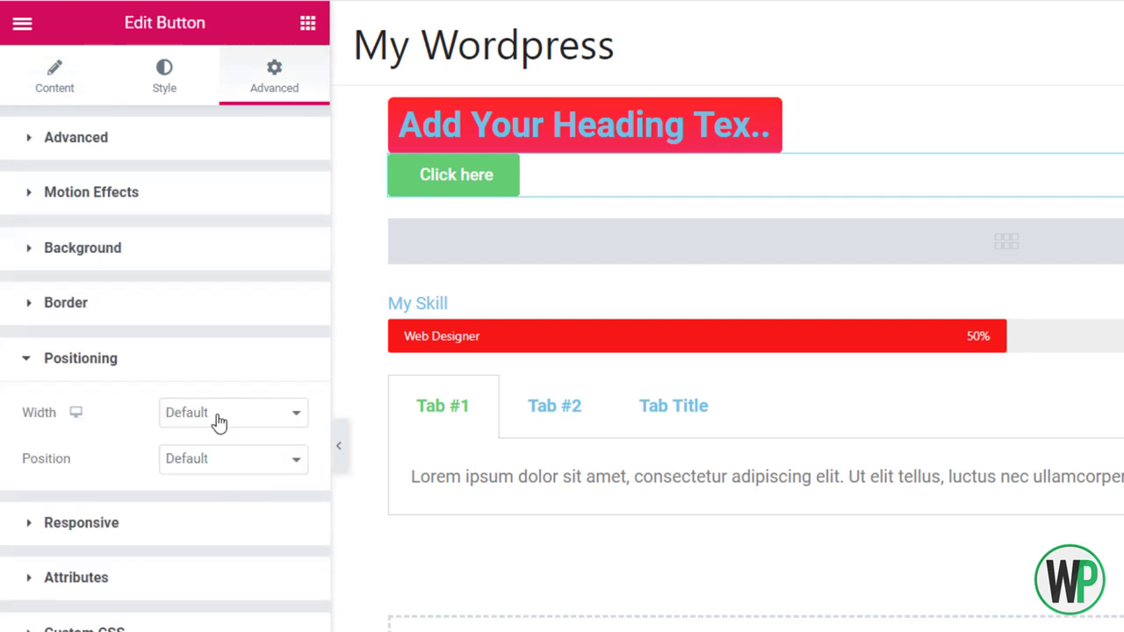
{"action": "left_click", "coordinate": [218, 420]}
{"action": "left_click", "coordinate": [226, 467]}
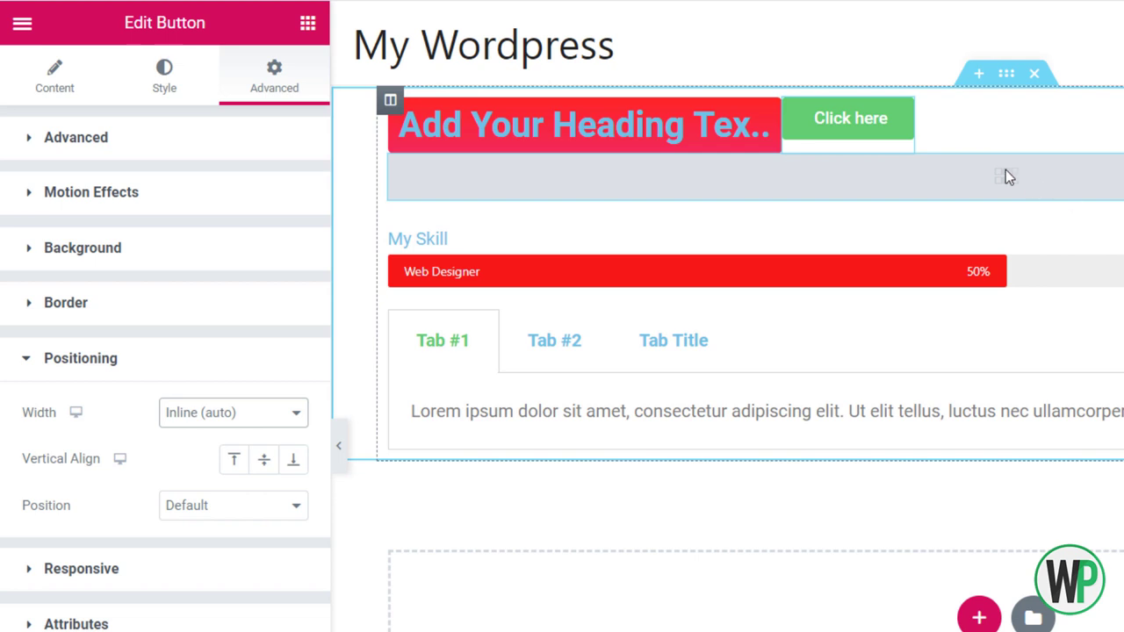
Step: Try the End vertical alignment on the inline button, and settle on Center
{"action": "left_click", "coordinate": [263, 462]}
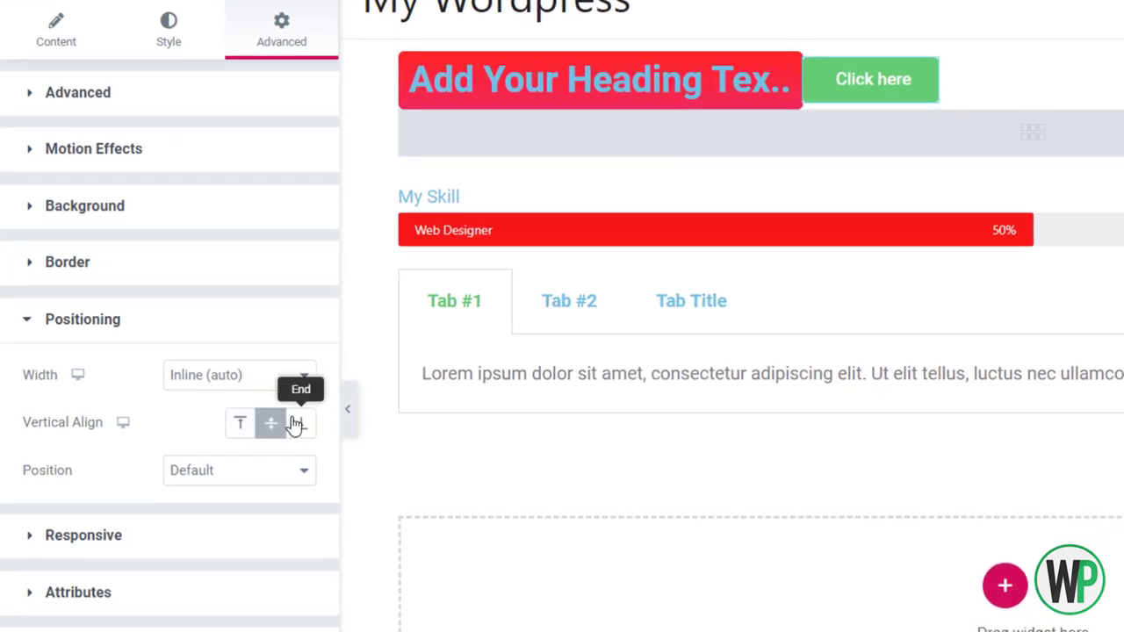
{"action": "left_click", "coordinate": [295, 425]}
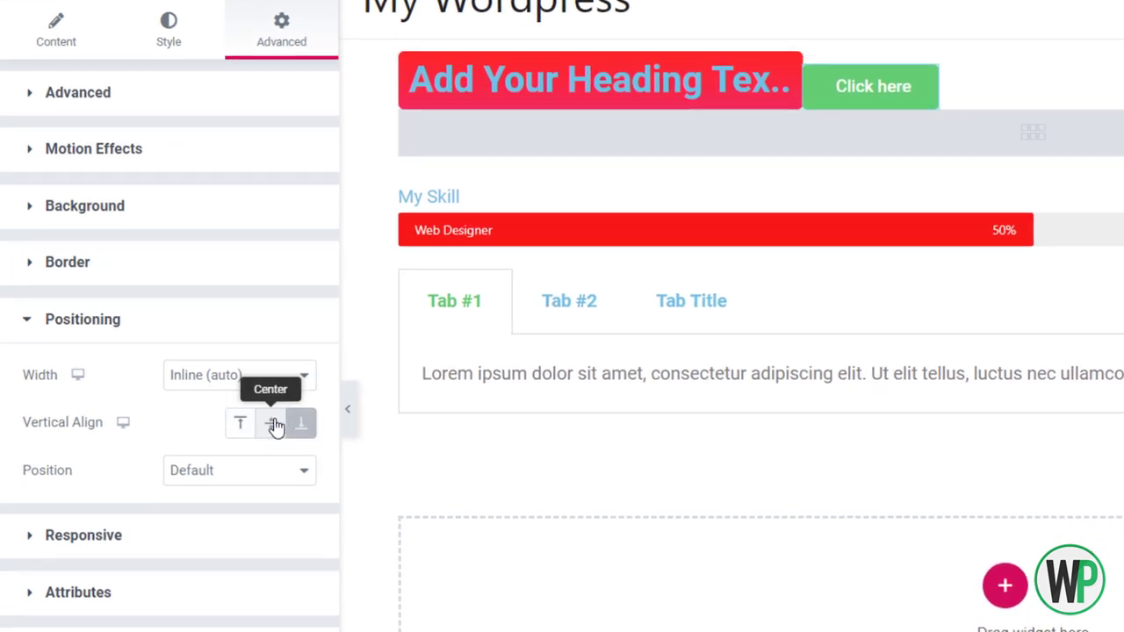
{"action": "left_click", "coordinate": [272, 423]}
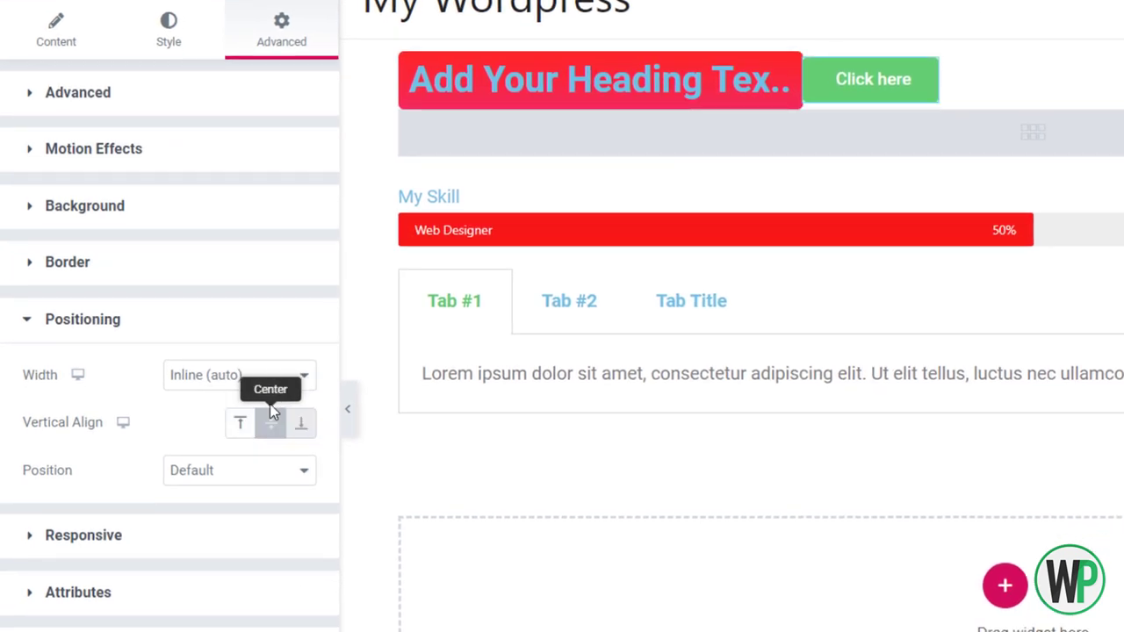
Step: Give the button an Absolute position and move it right of the heading, at a horizontal offset of about 410 px
{"action": "left_click", "coordinate": [228, 476]}
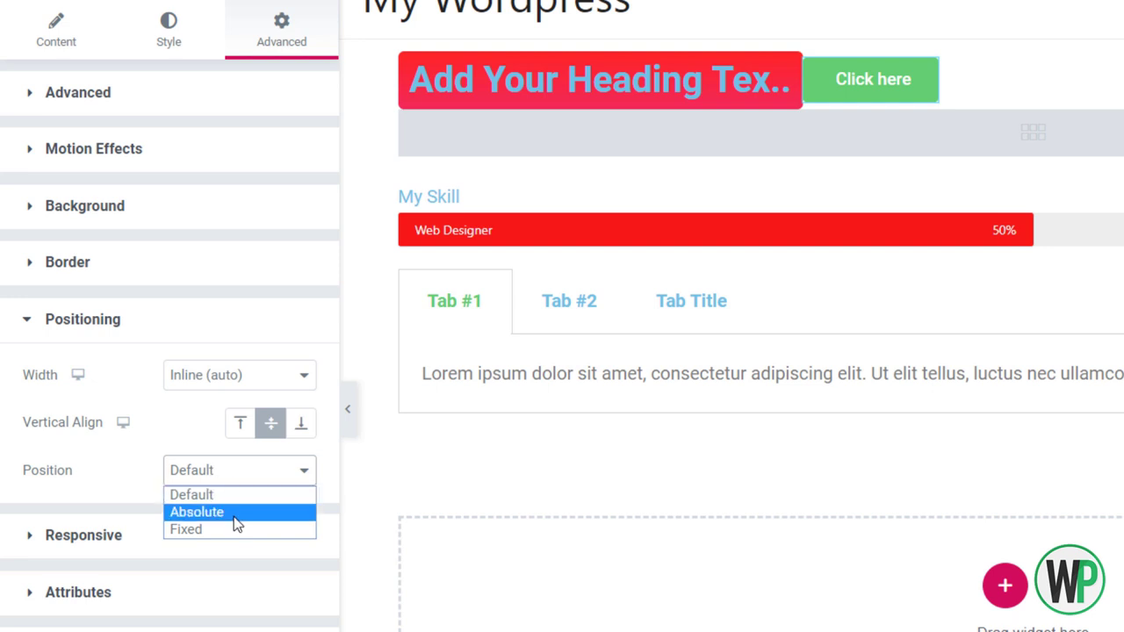
{"action": "left_click", "coordinate": [236, 513]}
{"action": "mouse_move", "coordinate": [519, 67]}
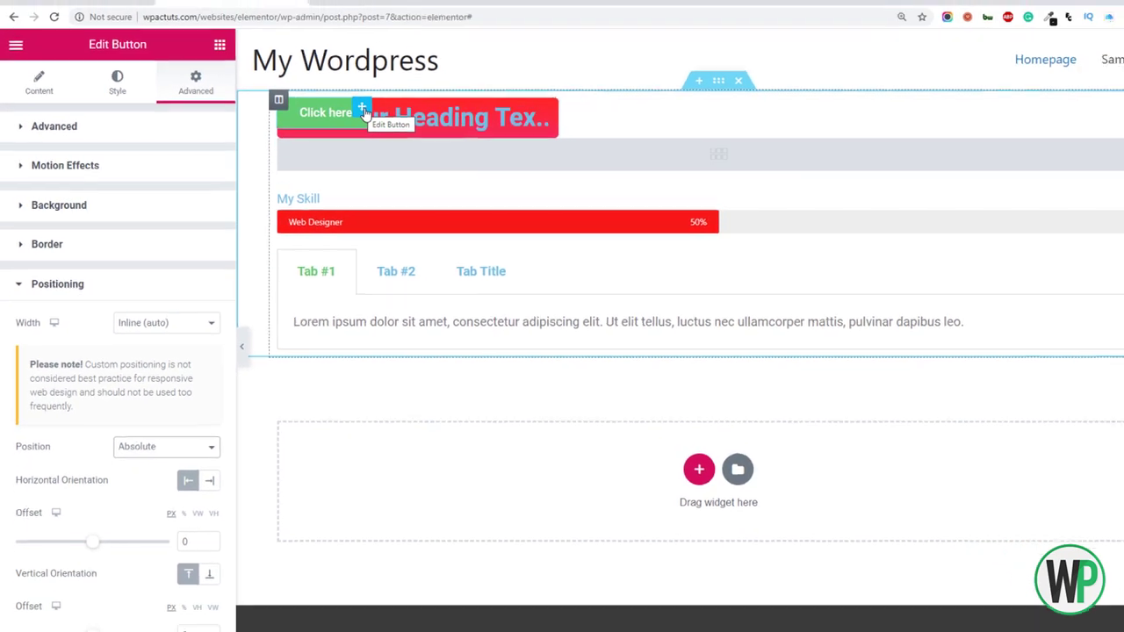
{"action": "left_click_drag", "start_coordinate": [361, 110], "coordinate": [644, 134]}
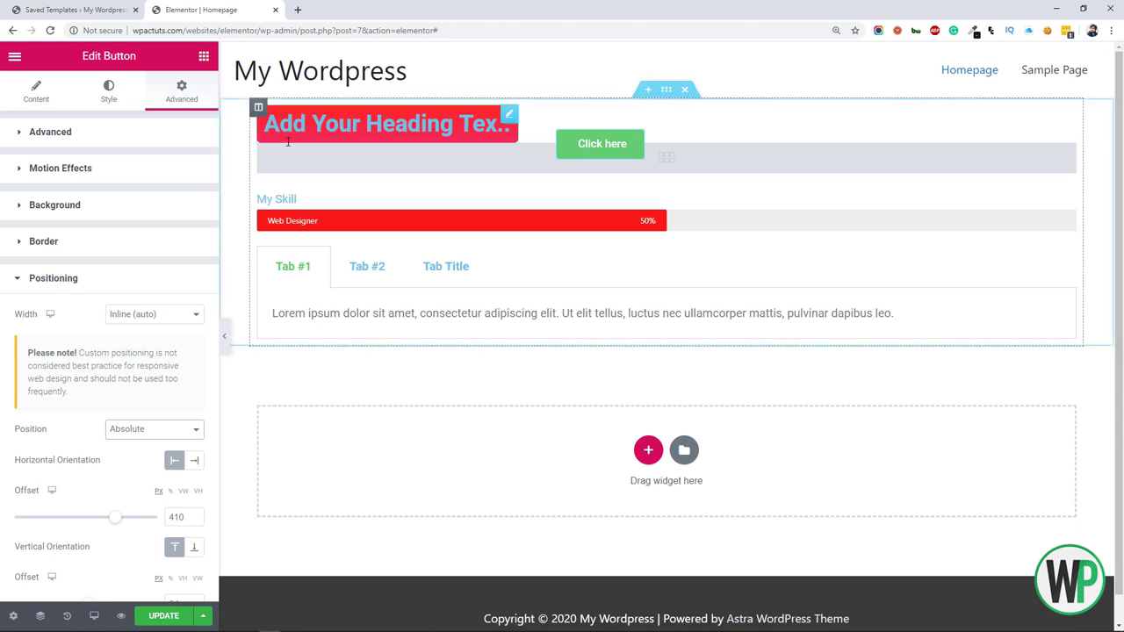
Step: Set the absolute button's horizontal orientation to right, and try the Bottom vertical orientation before restoring Top
{"action": "left_click", "coordinate": [193, 461]}
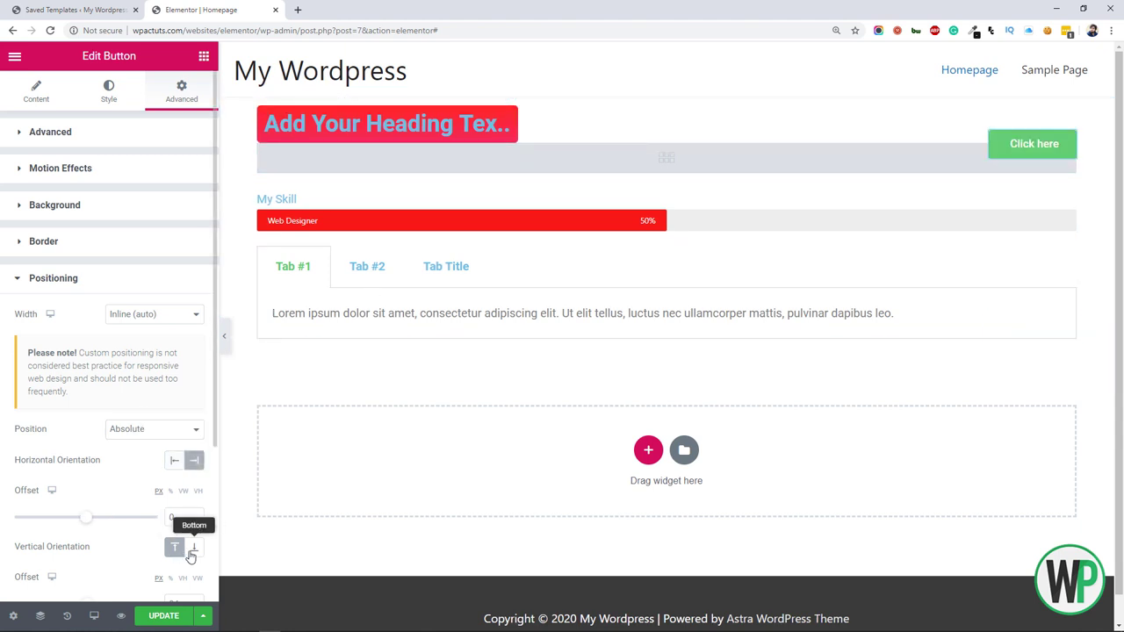
{"action": "left_click", "coordinate": [192, 548]}
{"action": "left_click", "coordinate": [177, 548]}
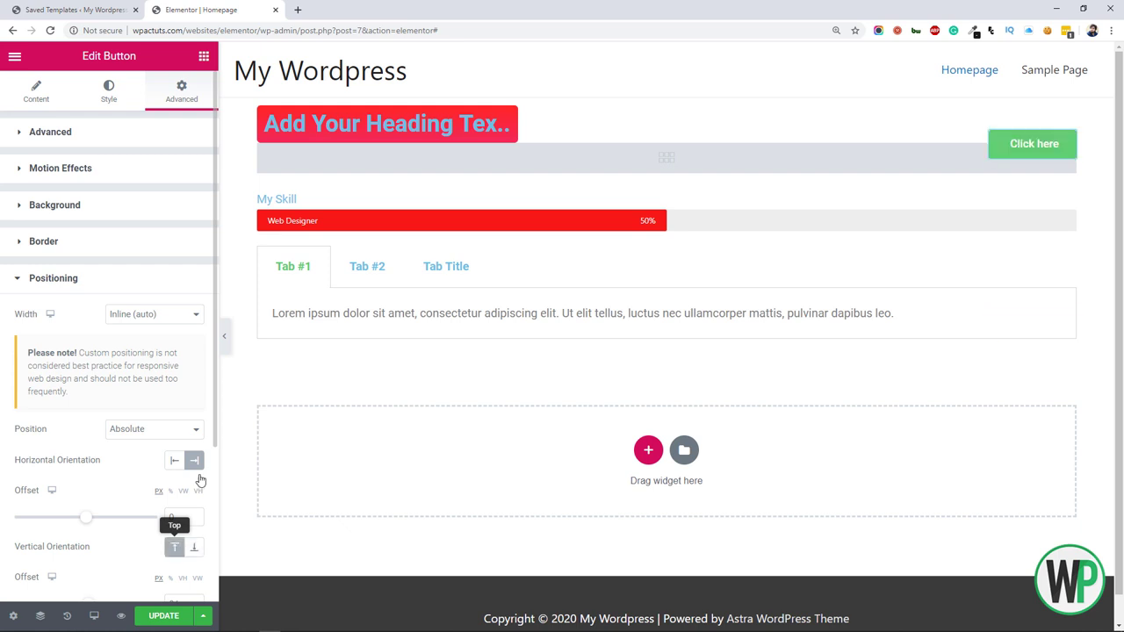
Step: Give the button a Fixed position with left orientation and a 50 px vertical offset, and move it just above the My Skill title
{"action": "scroll", "coordinate": [171, 369], "scroll_direction": "down", "scroll_amount": 1}
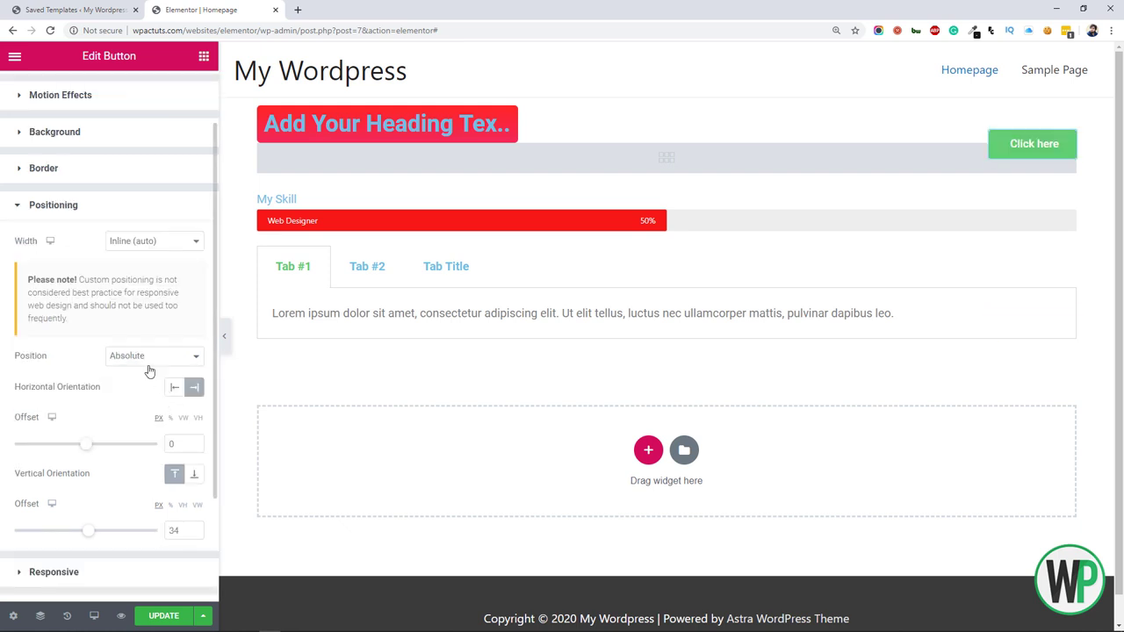
{"action": "left_click", "coordinate": [147, 357]}
{"action": "left_click", "coordinate": [150, 395]}
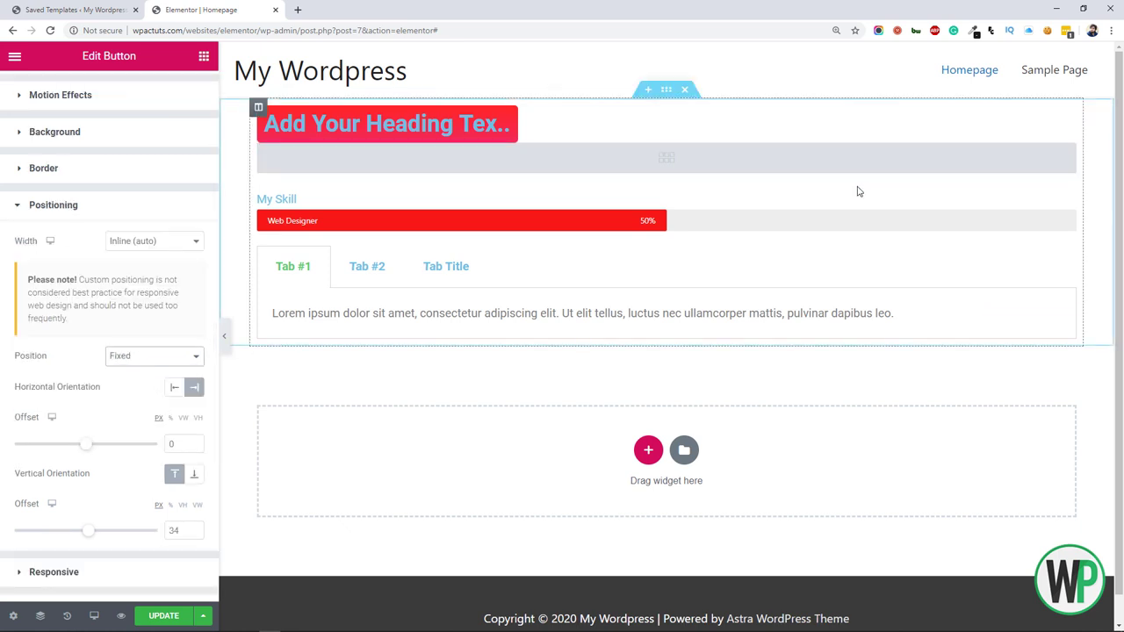
{"action": "left_click", "coordinate": [177, 398]}
{"action": "scroll", "coordinate": [171, 443], "scroll_direction": "down", "scroll_amount": 1}
{"action": "double_click", "coordinate": [181, 455]}
{"action": "type", "text": "5"}
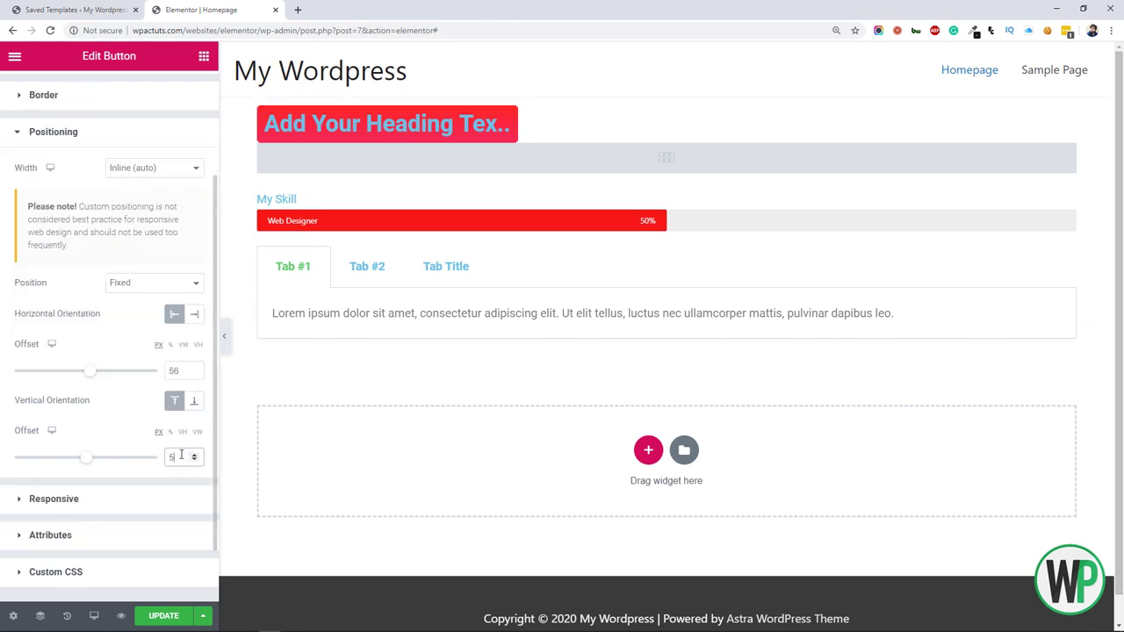
{"action": "type", "text": "0"}
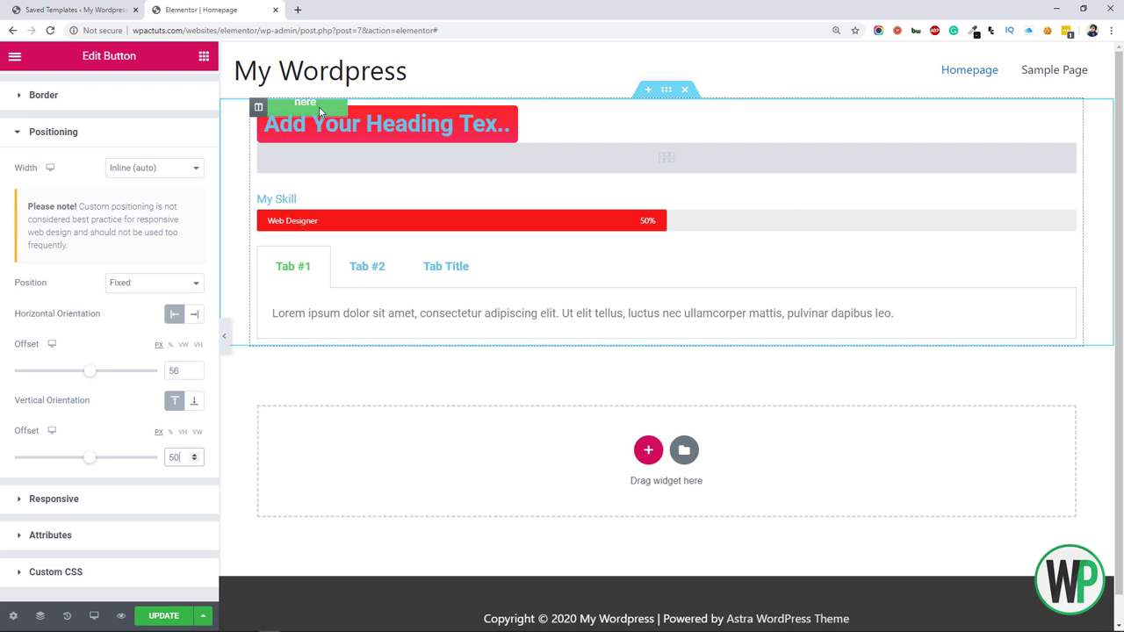
{"action": "left_click_drag", "start_coordinate": [321, 112], "coordinate": [292, 185]}
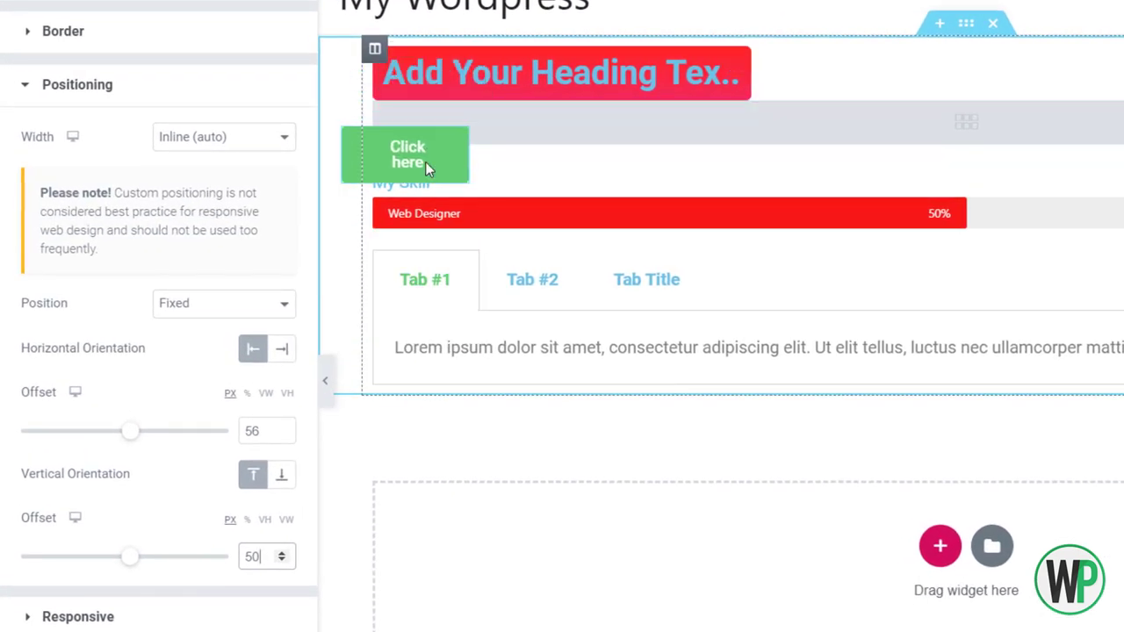
{"action": "left_click_drag", "start_coordinate": [425, 161], "coordinate": [420, 164]}
Step: Set the button's Z-Index to 999 and move it up into the right end of the page header
{"action": "scroll", "coordinate": [252, 30], "scroll_direction": "up", "scroll_amount": 3}
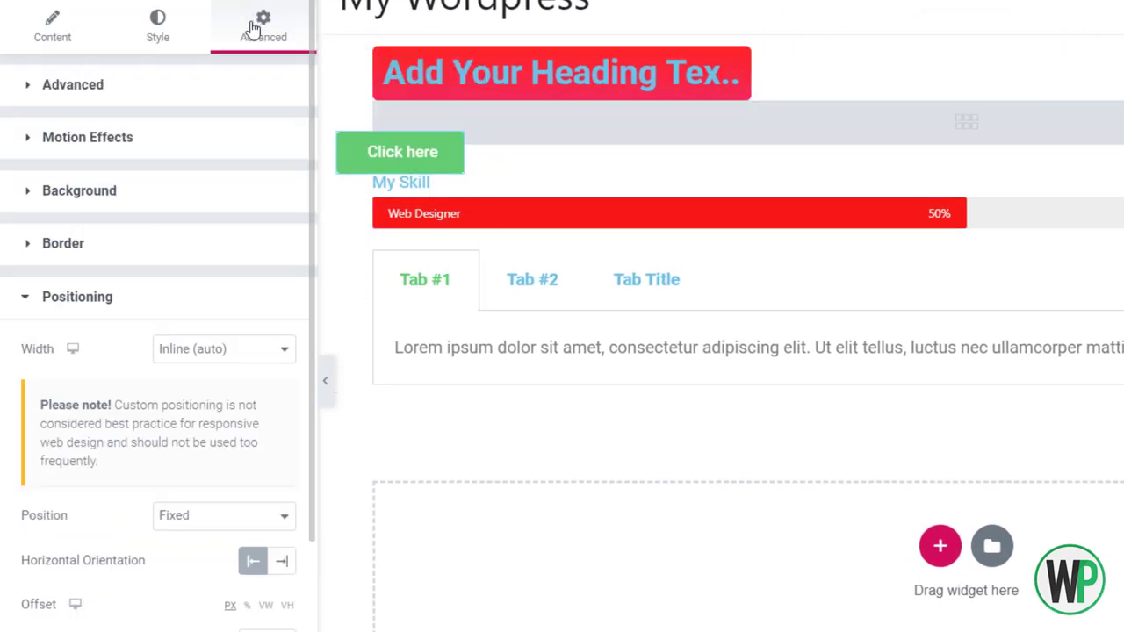
{"action": "left_click", "coordinate": [235, 107]}
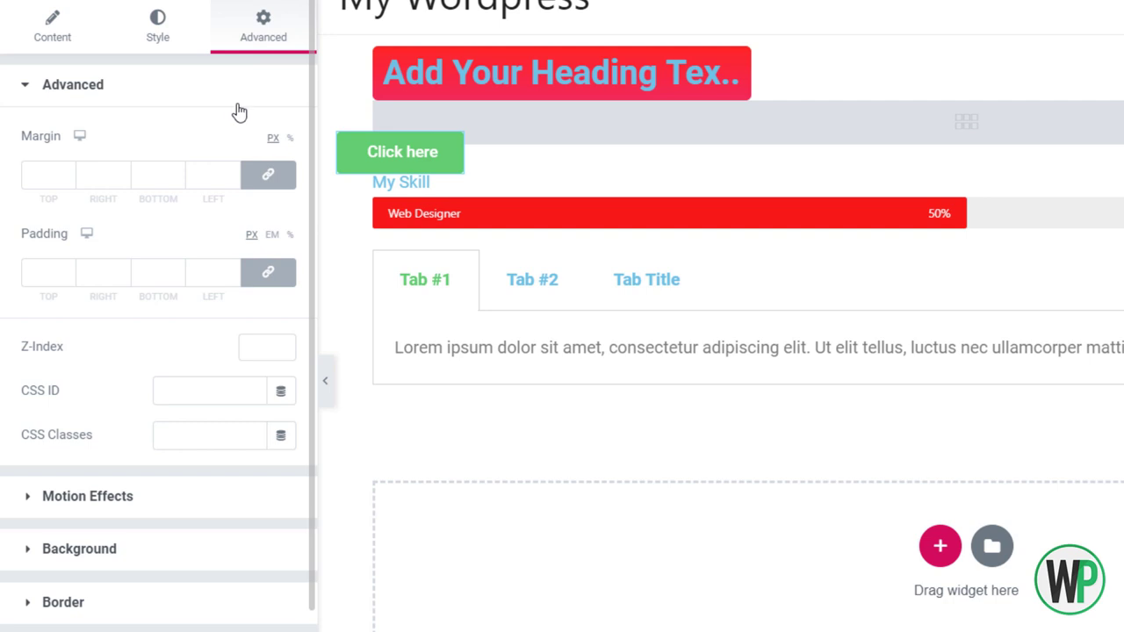
{"action": "left_click", "coordinate": [241, 356]}
{"action": "type", "text": "999"}
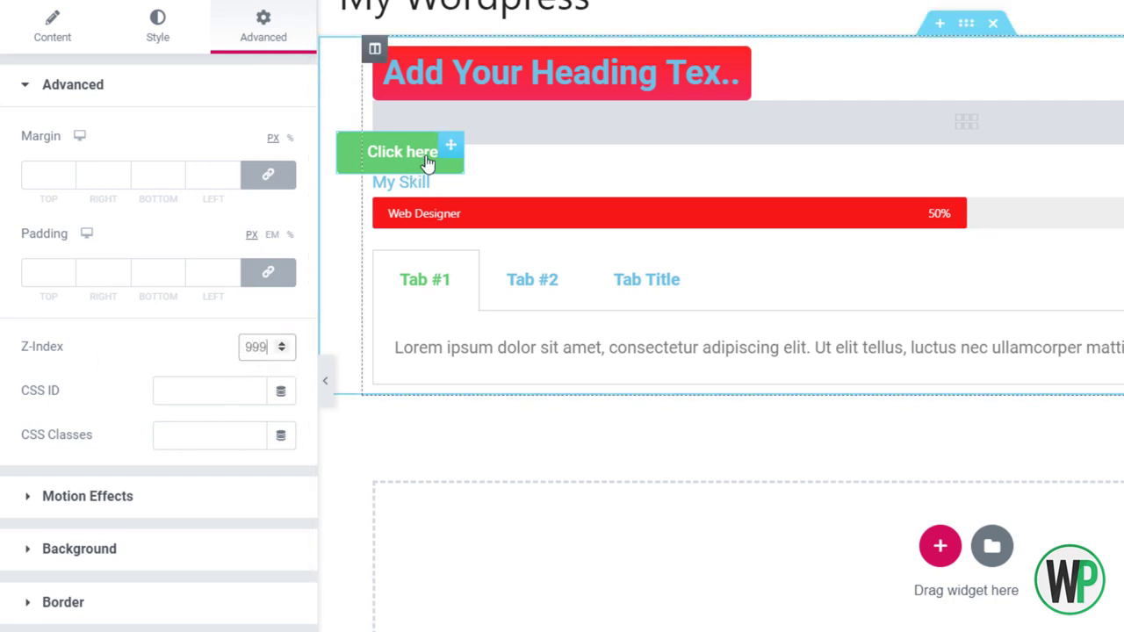
{"action": "left_click_drag", "start_coordinate": [428, 164], "coordinate": [426, 10]}
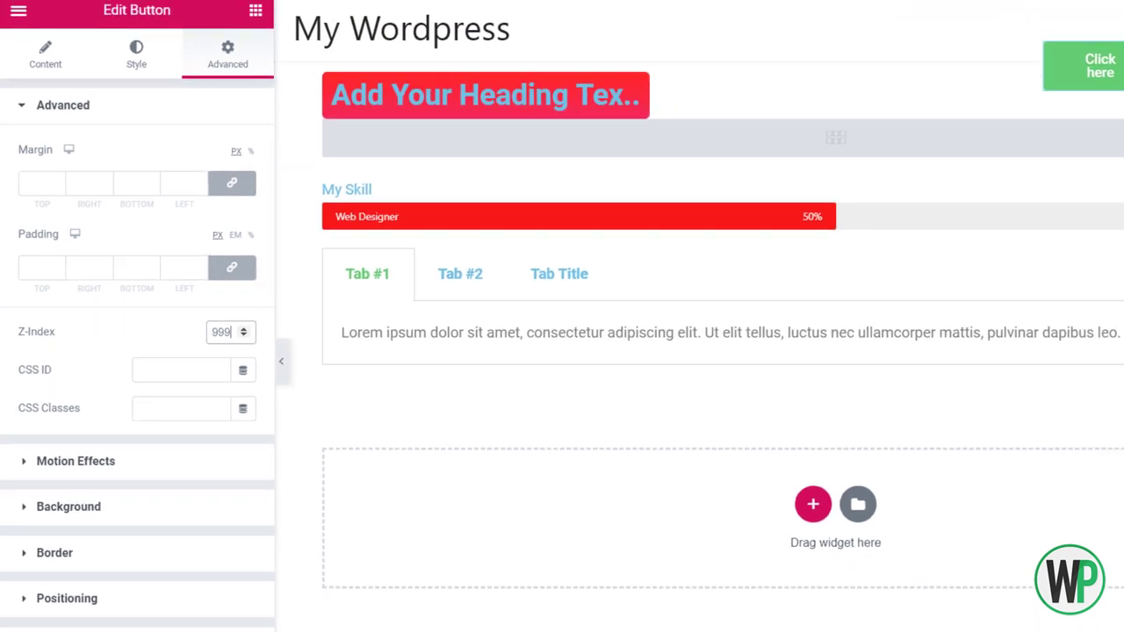
Step: Move the fixed Click here button onto the lower edge of the tabs' content box, beneath its text
{"action": "left_click_drag", "start_coordinate": [1085, 66], "coordinate": [510, 365]}
{"action": "left_click_drag", "start_coordinate": [406, 340], "coordinate": [404, 341]}
Step: Look through the button's advanced Border, Background and Responsive settings
{"action": "scroll", "coordinate": [130, 399], "scroll_direction": "down", "scroll_amount": 3}
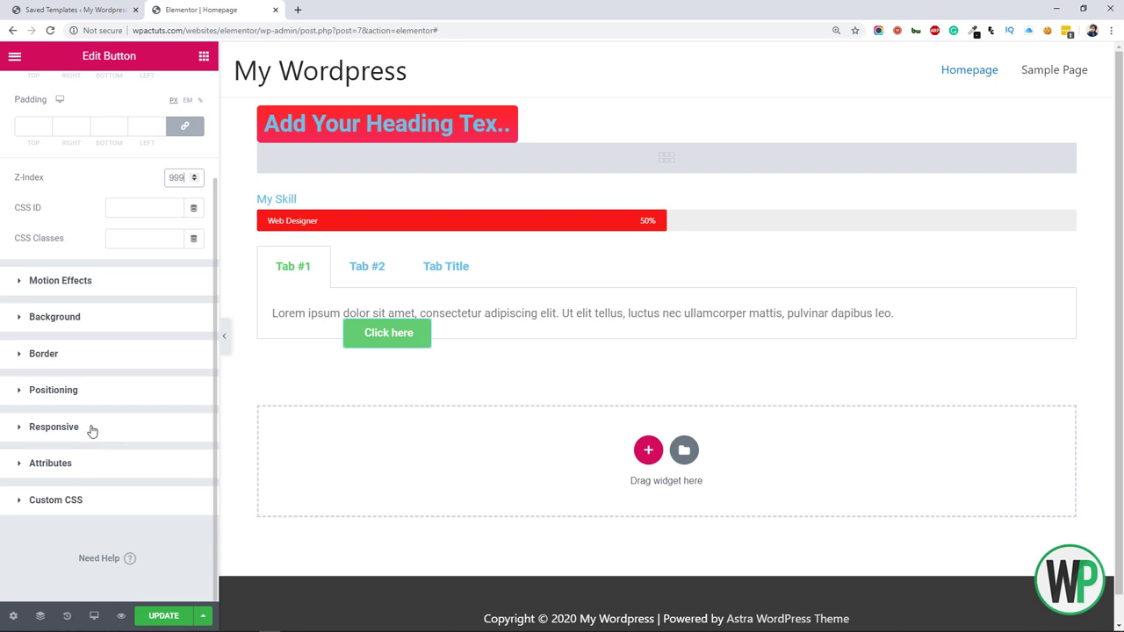
{"action": "left_click", "coordinate": [85, 397]}
{"action": "left_click", "coordinate": [87, 242]}
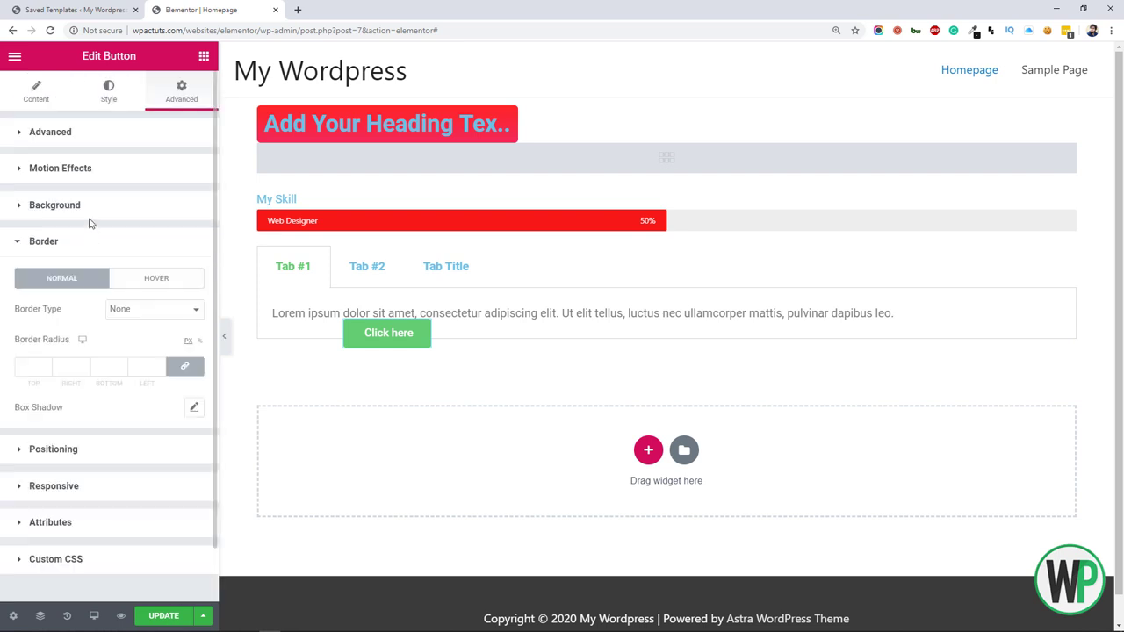
{"action": "left_click", "coordinate": [91, 210]}
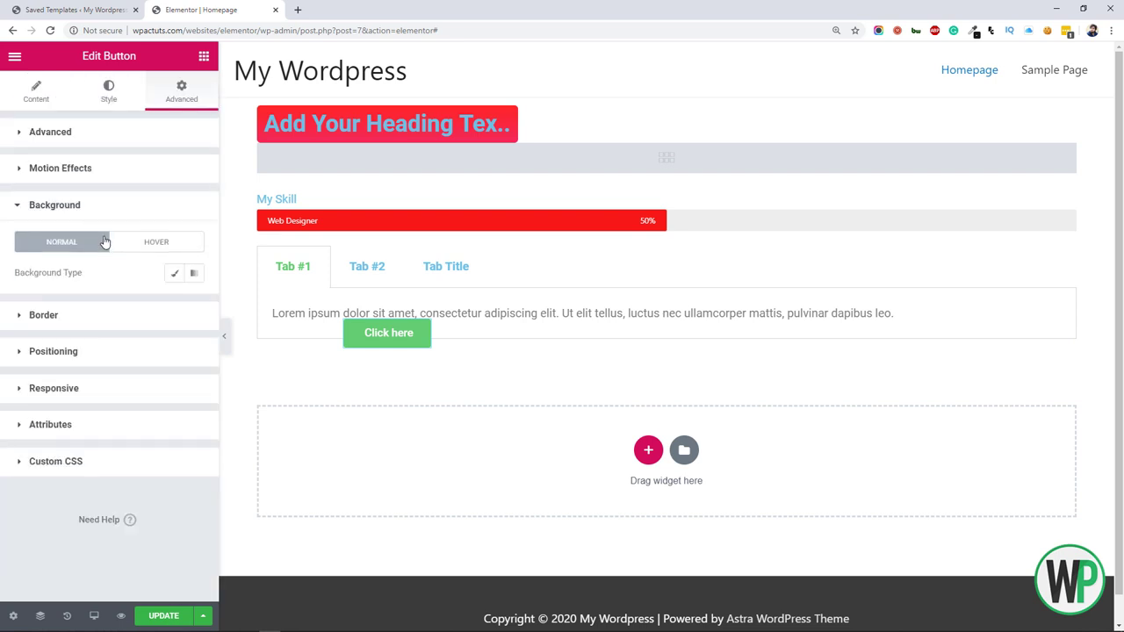
{"action": "left_click", "coordinate": [129, 397]}
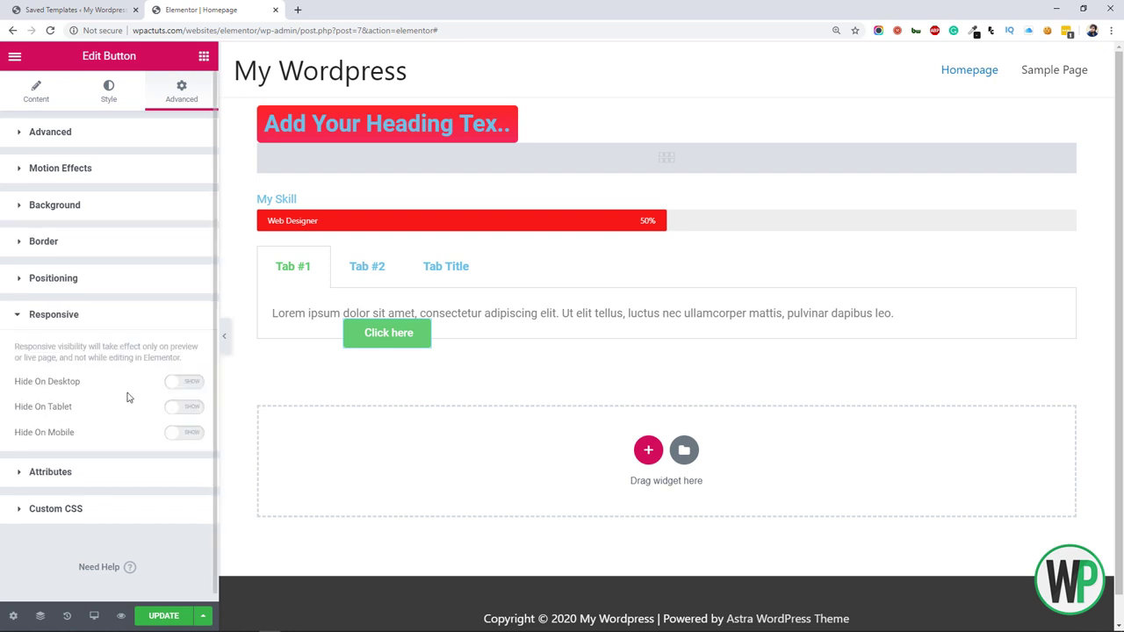
Step: Try the progress bar's Hide On Tablet and Hide On Mobile options, and restore both to Show
{"action": "left_click", "coordinate": [404, 223]}
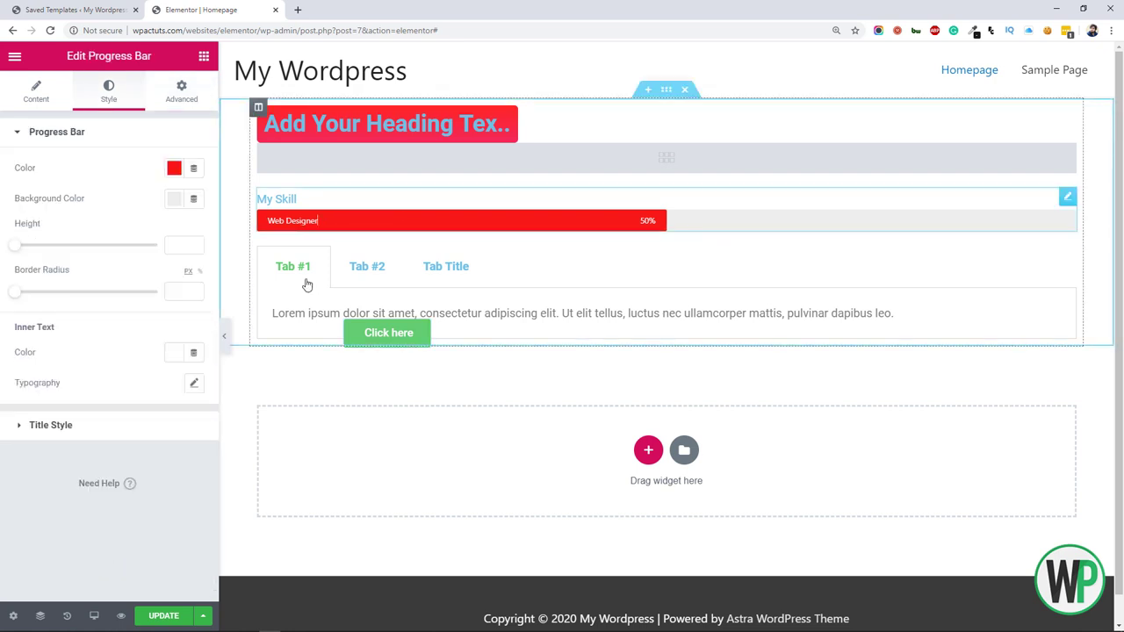
{"action": "left_click", "coordinate": [181, 90]}
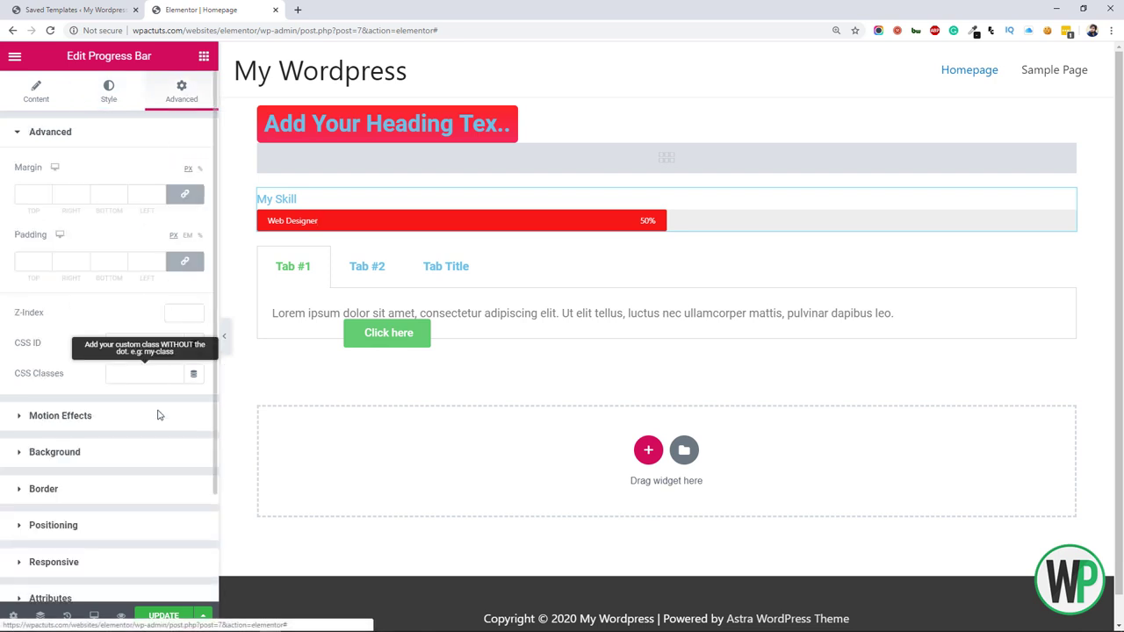
{"action": "left_click", "coordinate": [154, 562]}
{"action": "left_click", "coordinate": [183, 407]}
{"action": "left_click", "coordinate": [174, 433]}
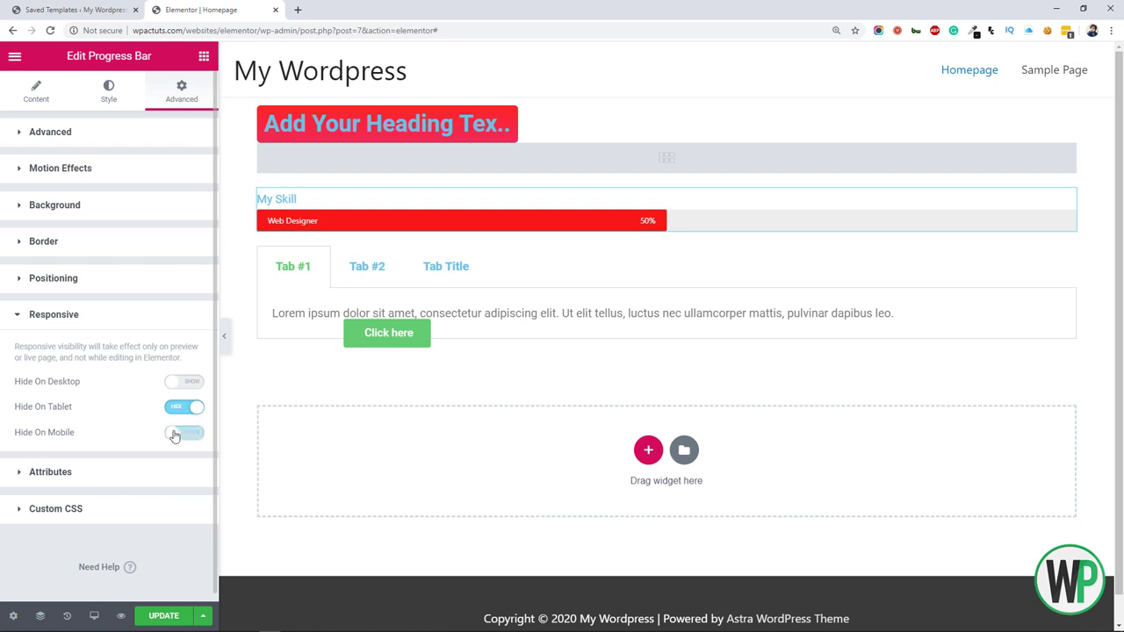
{"action": "left_click", "coordinate": [168, 409]}
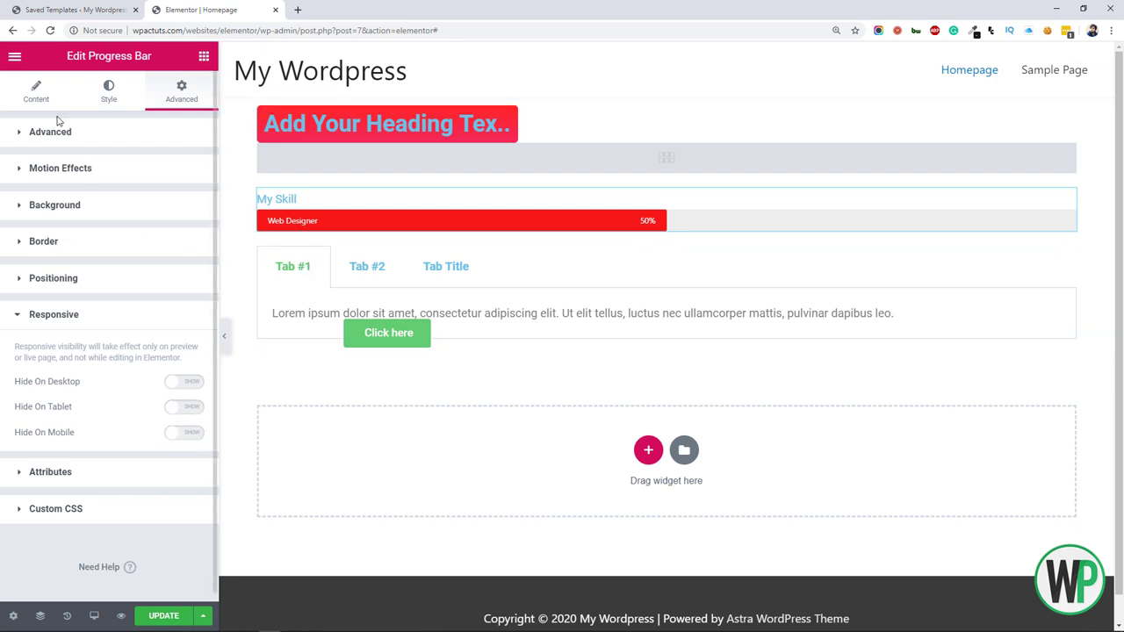
Step: Delete the whole section that holds the heading, progress bar, tabs and button
{"action": "left_click", "coordinate": [37, 90]}
{"action": "left_click", "coordinate": [205, 55]}
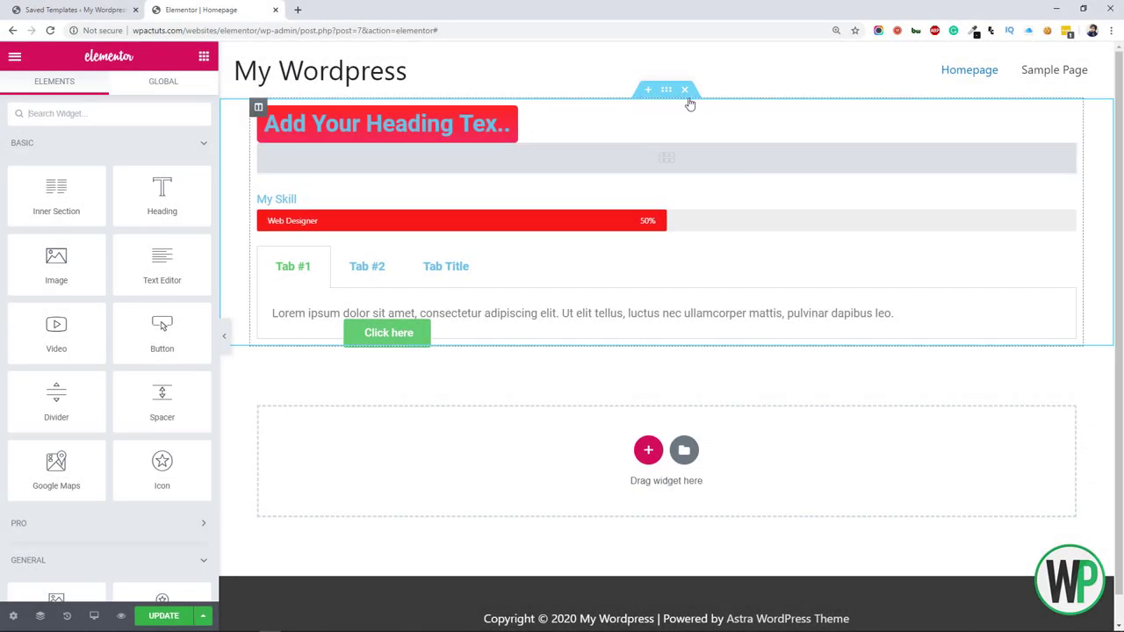
{"action": "left_click", "coordinate": [685, 90]}
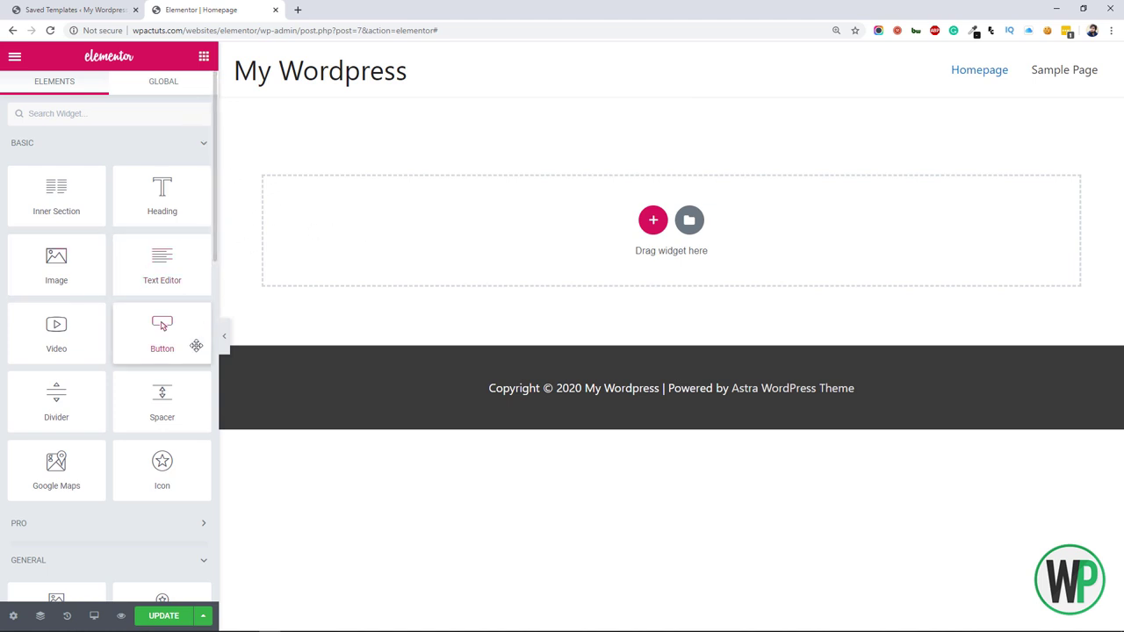
Step: Insert the Homepage – Law firm page template from the template library, connecting the site to the library account
{"action": "scroll", "coordinate": [196, 346], "scroll_direction": "down", "scroll_amount": 3}
{"action": "scroll", "coordinate": [201, 346], "scroll_direction": "up", "scroll_amount": 3}
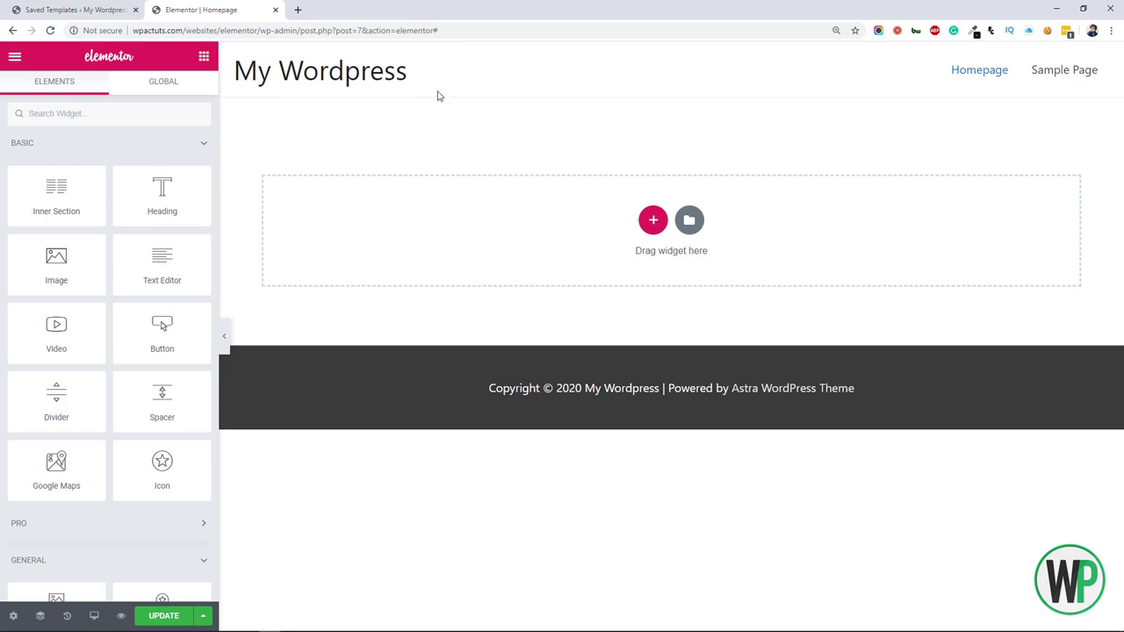
{"action": "left_click", "coordinate": [688, 224]}
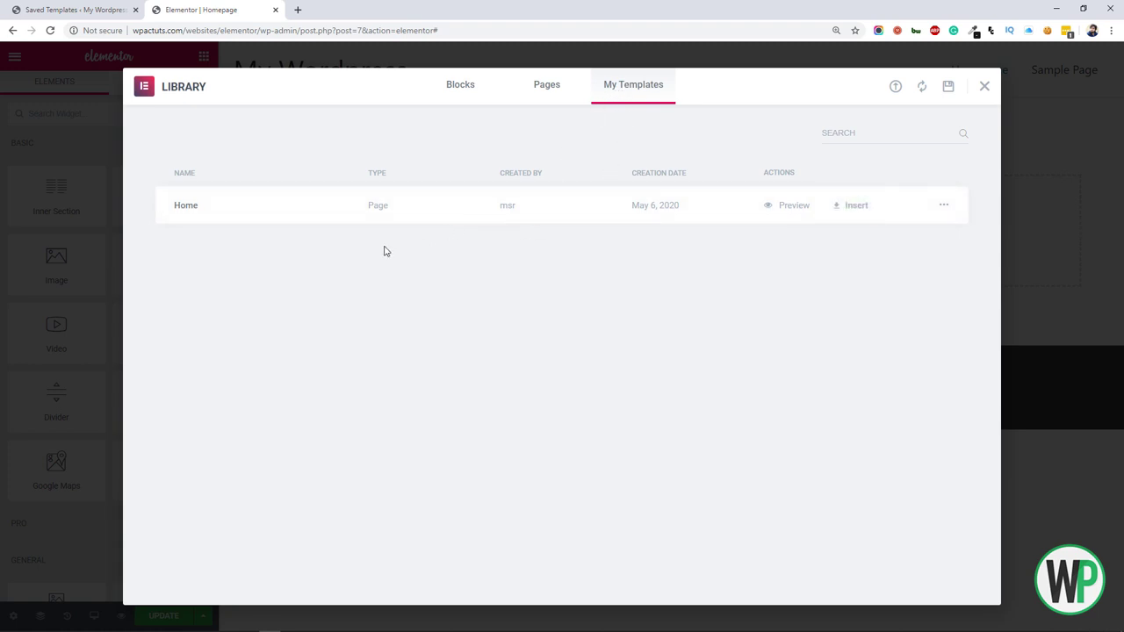
{"action": "left_click", "coordinate": [553, 95]}
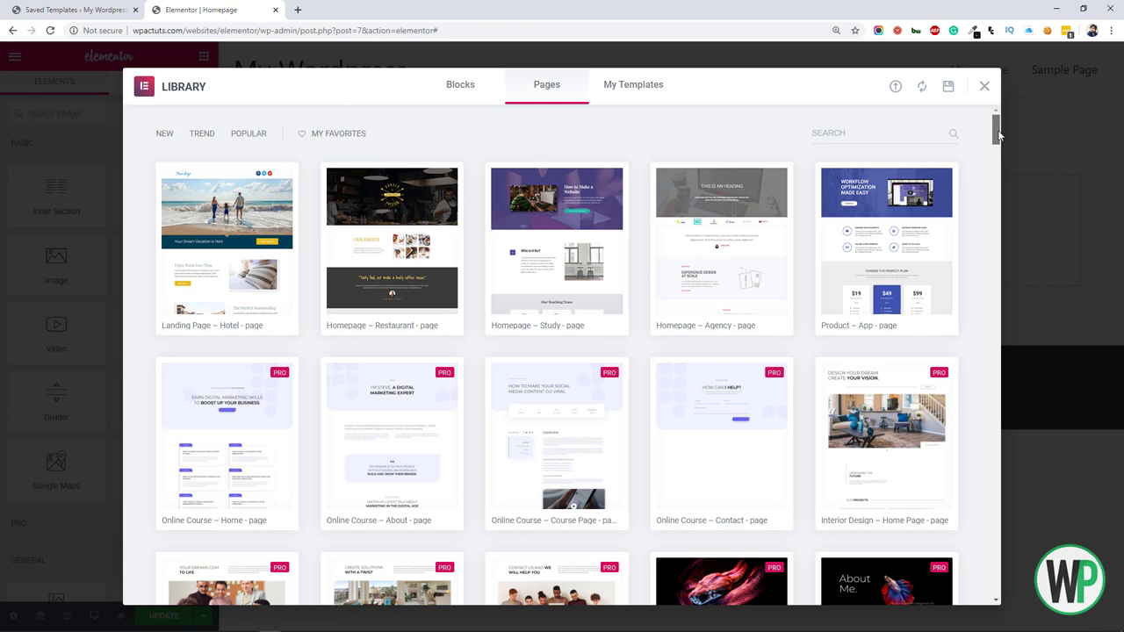
{"action": "mouse_move", "coordinate": [997, 134]}
{"action": "left_mouse_down"}
{"action": "mouse_move", "coordinate": [997, 155]}
{"action": "mouse_move", "coordinate": [1002, 130]}
{"action": "left_mouse_up"}
{"action": "left_click_drag", "start_coordinate": [1003, 125], "coordinate": [1002, 147]}
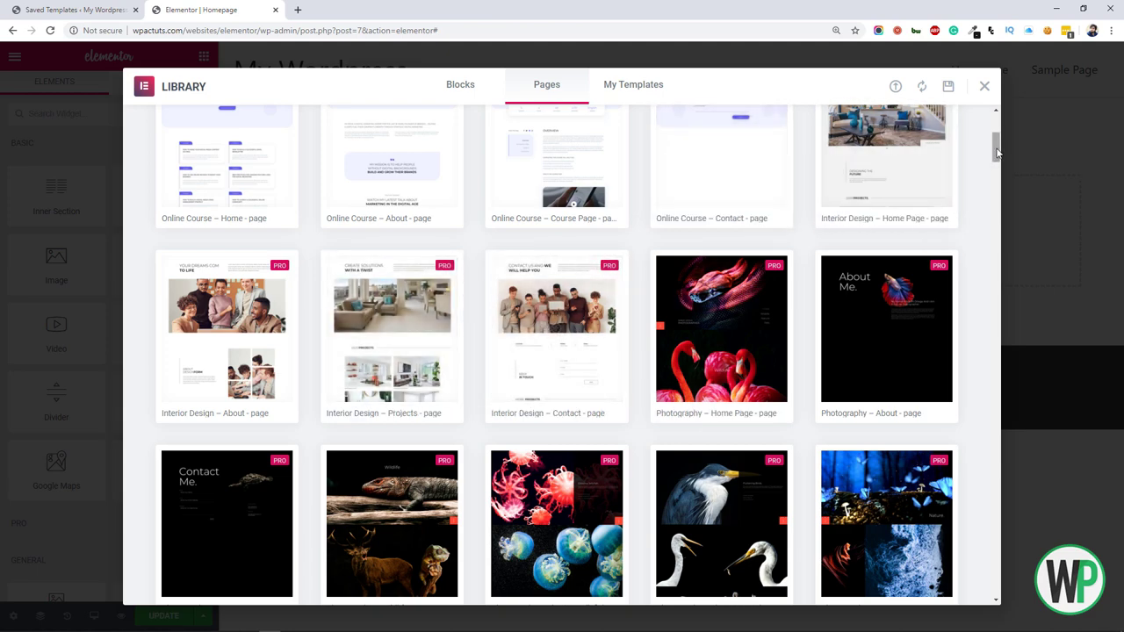
{"action": "left_click_drag", "start_coordinate": [997, 155], "coordinate": [1026, 317]}
{"action": "mouse_move", "coordinate": [891, 301]}
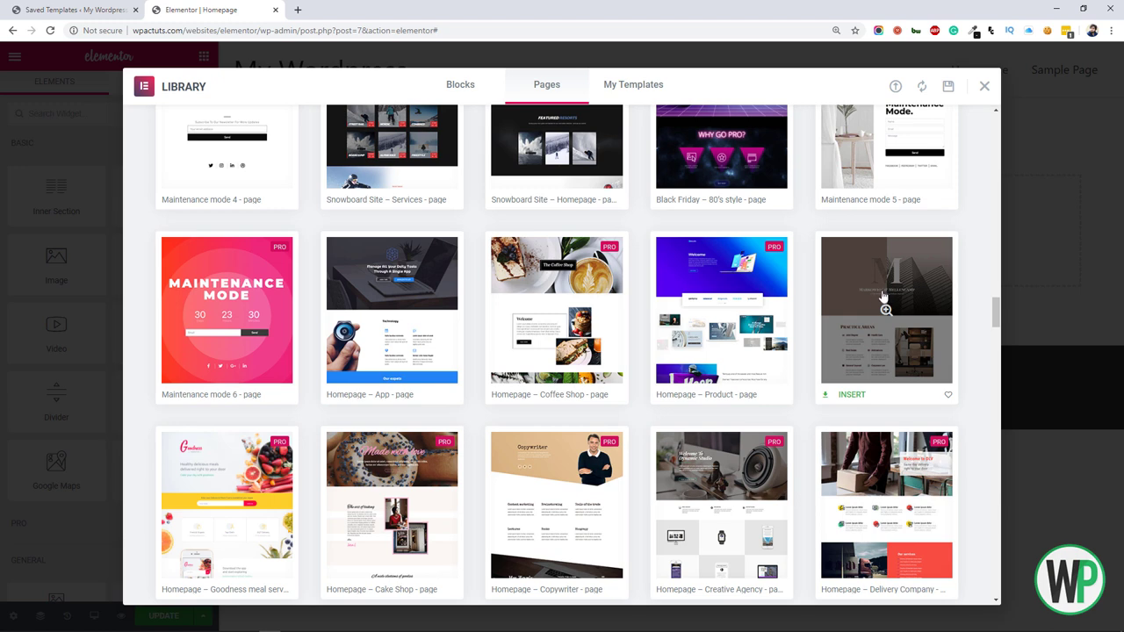
{"action": "left_click", "coordinate": [850, 398]}
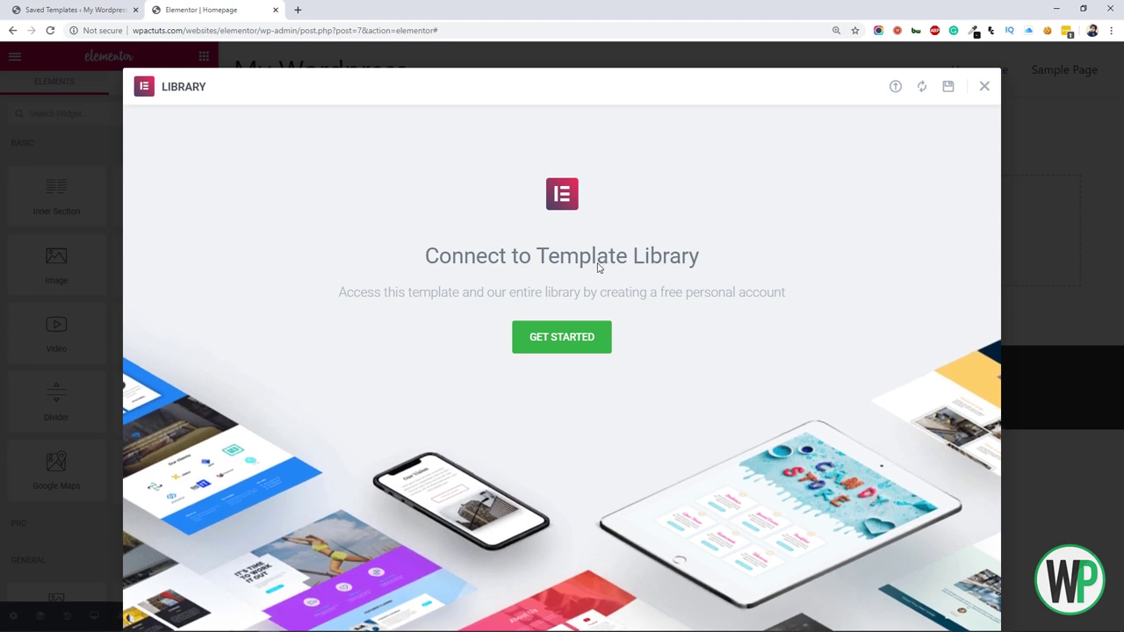
{"action": "left_click", "coordinate": [593, 341]}
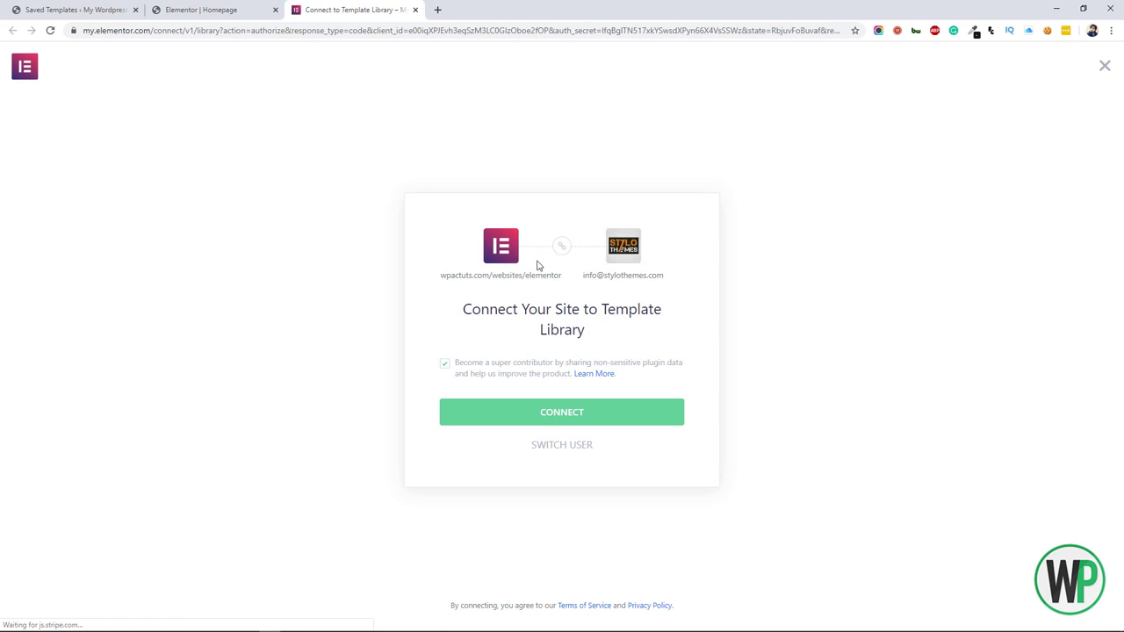
{"action": "left_click", "coordinate": [582, 423]}
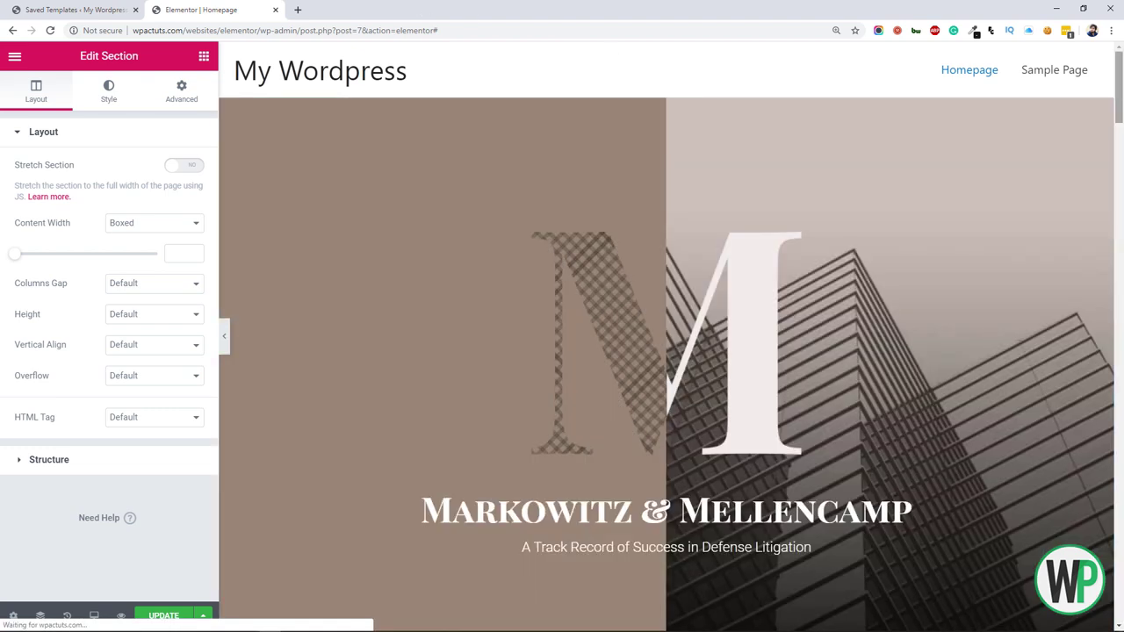
Step: Select the hero section and view its background style settings
{"action": "mouse_move", "coordinate": [1119, 84]}
{"action": "left_mouse_down"}
{"action": "mouse_move", "coordinate": [1119, 615]}
{"action": "mouse_move", "coordinate": [1120, 68]}
{"action": "left_mouse_up"}
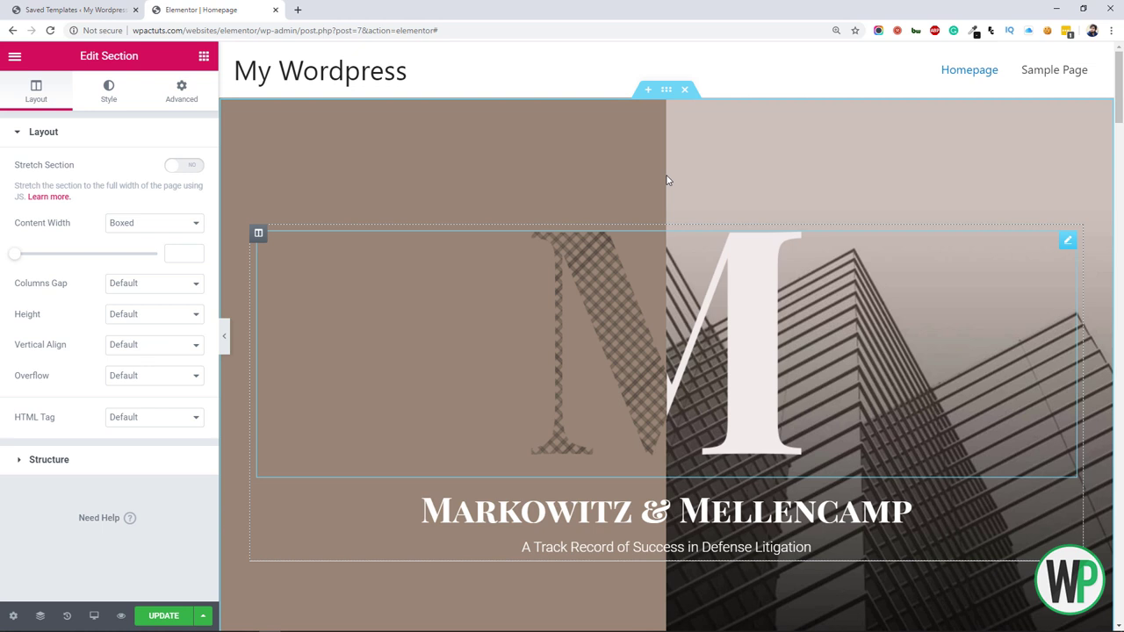
{"action": "left_click", "coordinate": [667, 89]}
{"action": "left_click", "coordinate": [92, 89]}
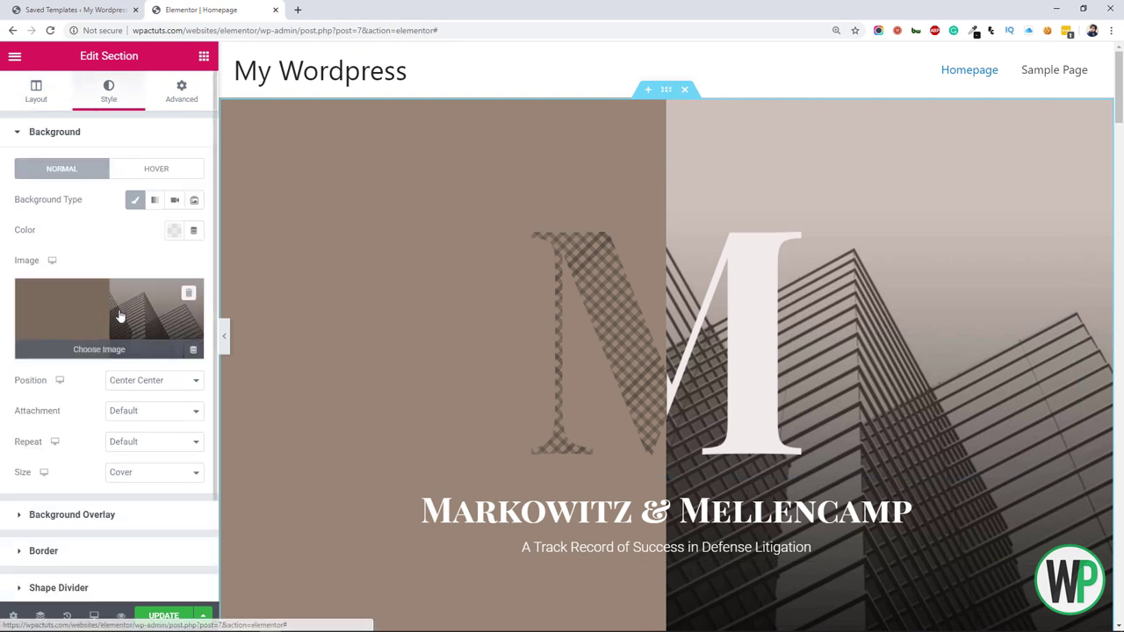
Step: View the content settings of the hero's M image, the Markowitz & Mellencamp heading and the Practice Areas heading
{"action": "scroll", "coordinate": [625, 358], "scroll_direction": "down", "scroll_amount": 1}
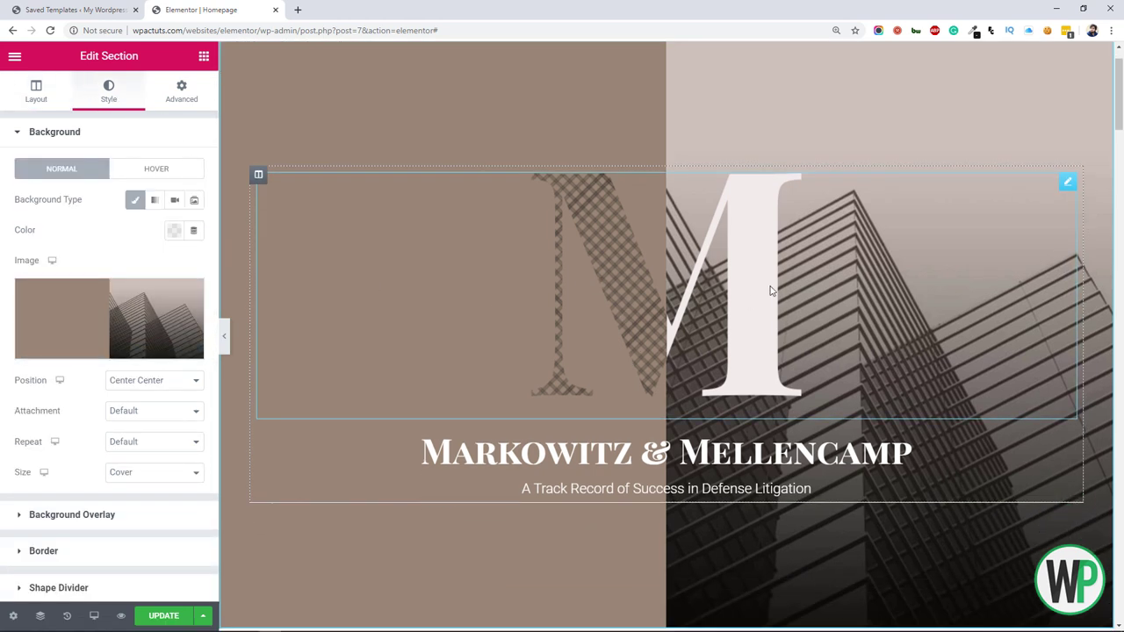
{"action": "left_click", "coordinate": [771, 290]}
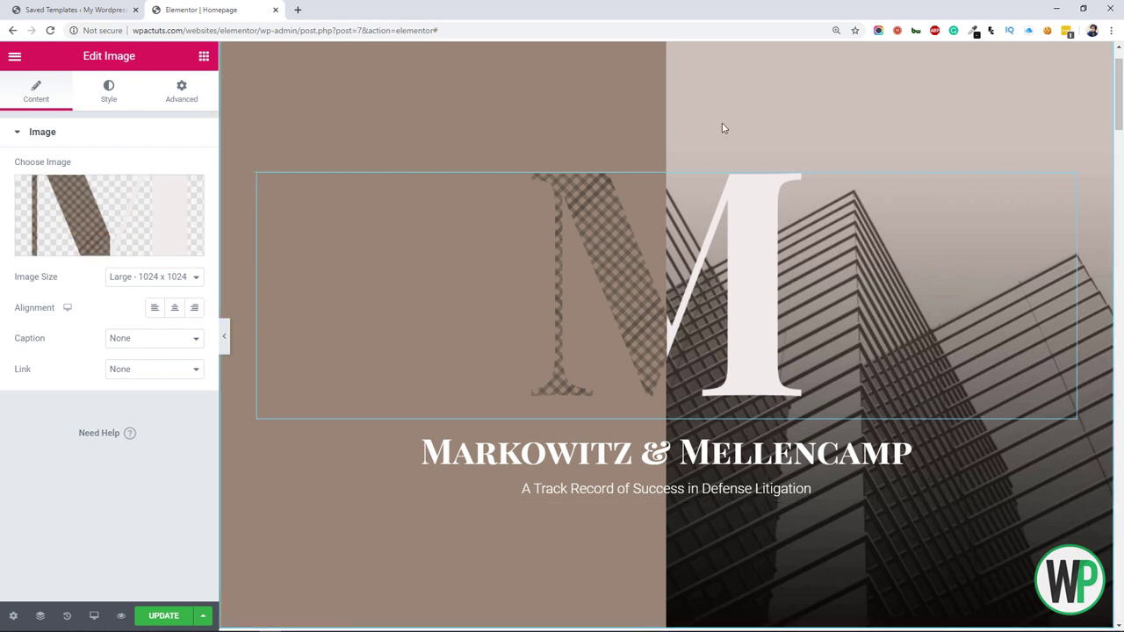
{"action": "left_click_drag", "start_coordinate": [1120, 121], "coordinate": [1120, 167]}
{"action": "left_click", "coordinate": [562, 136]}
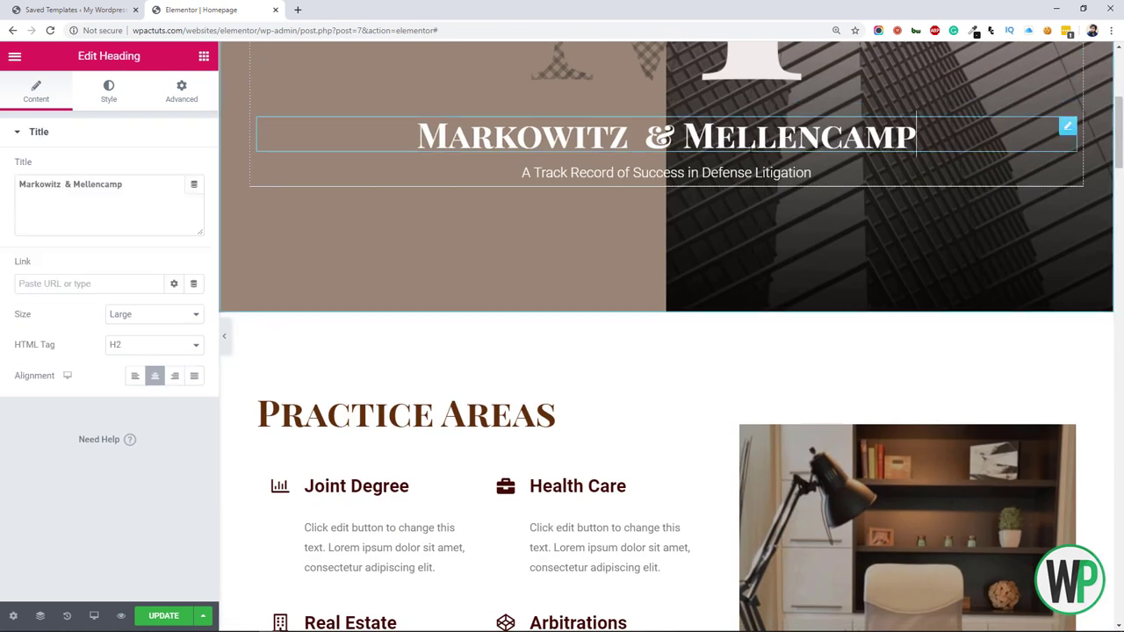
{"action": "left_click", "coordinate": [529, 402]}
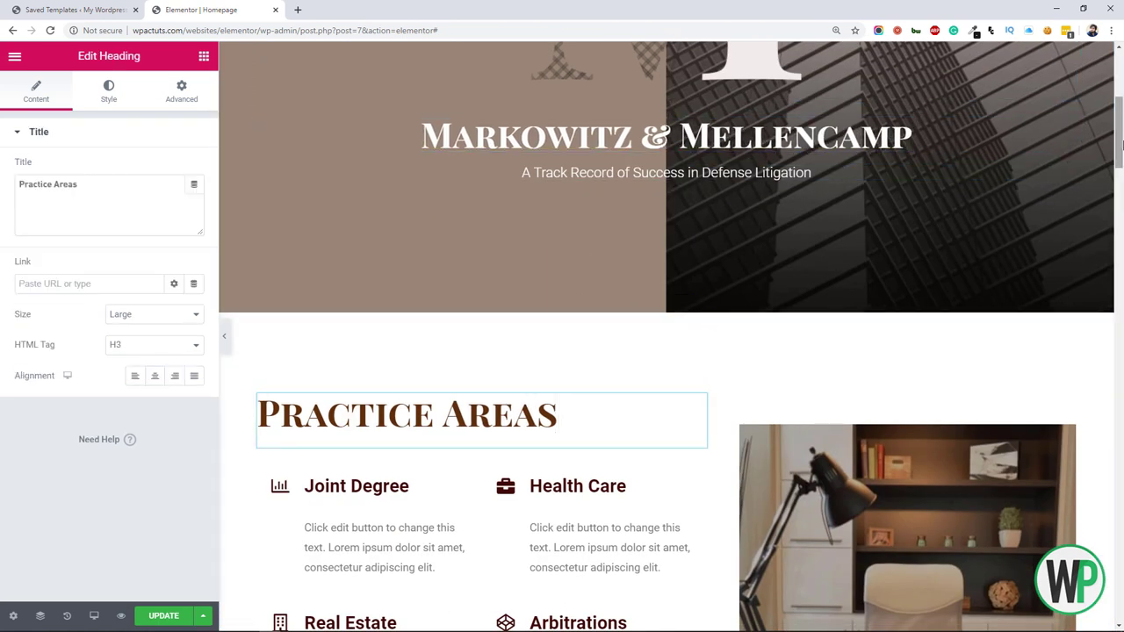
Step: Open the Health Care icon box for editing and highlight its description and title
{"action": "scroll", "coordinate": [876, 252], "scroll_direction": "down", "scroll_amount": 4}
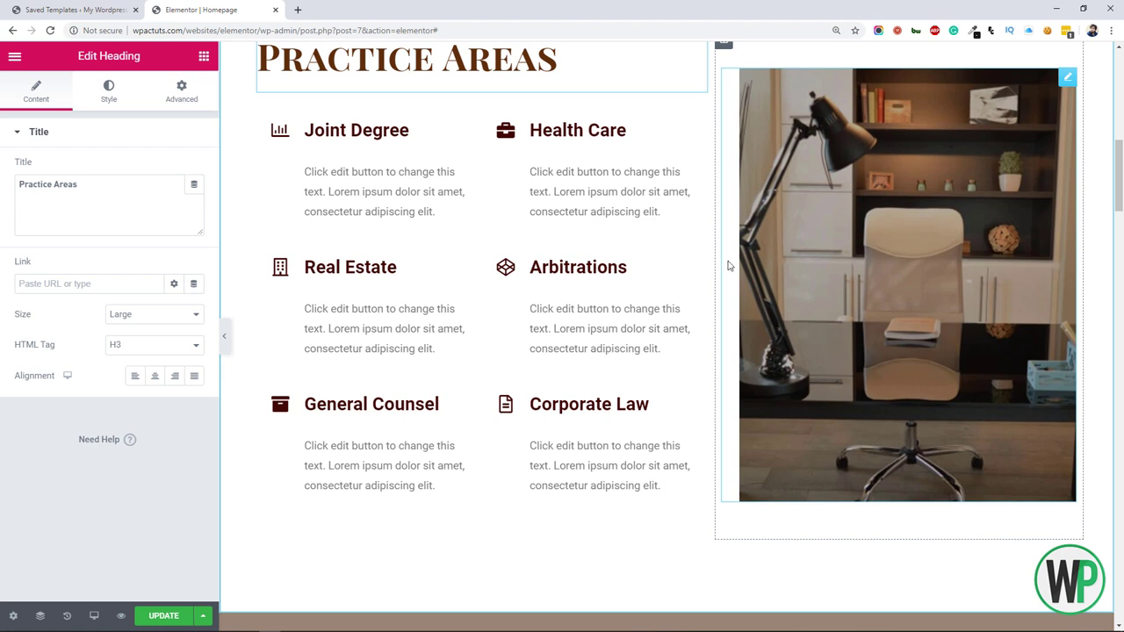
{"action": "left_click", "coordinate": [580, 187]}
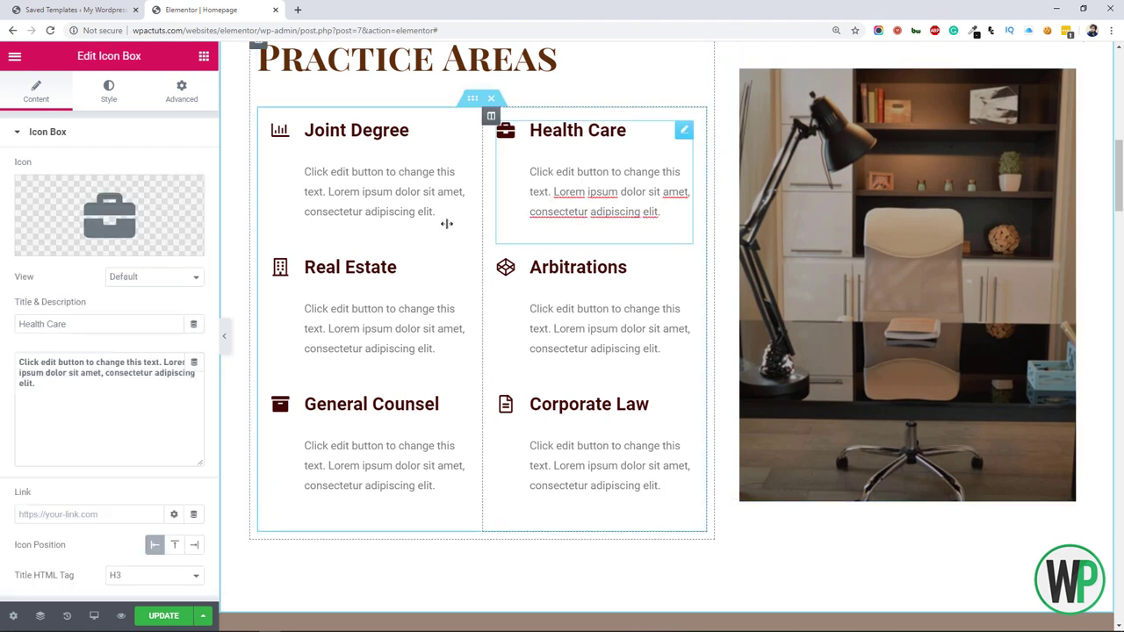
{"action": "mouse_move", "coordinate": [162, 223]}
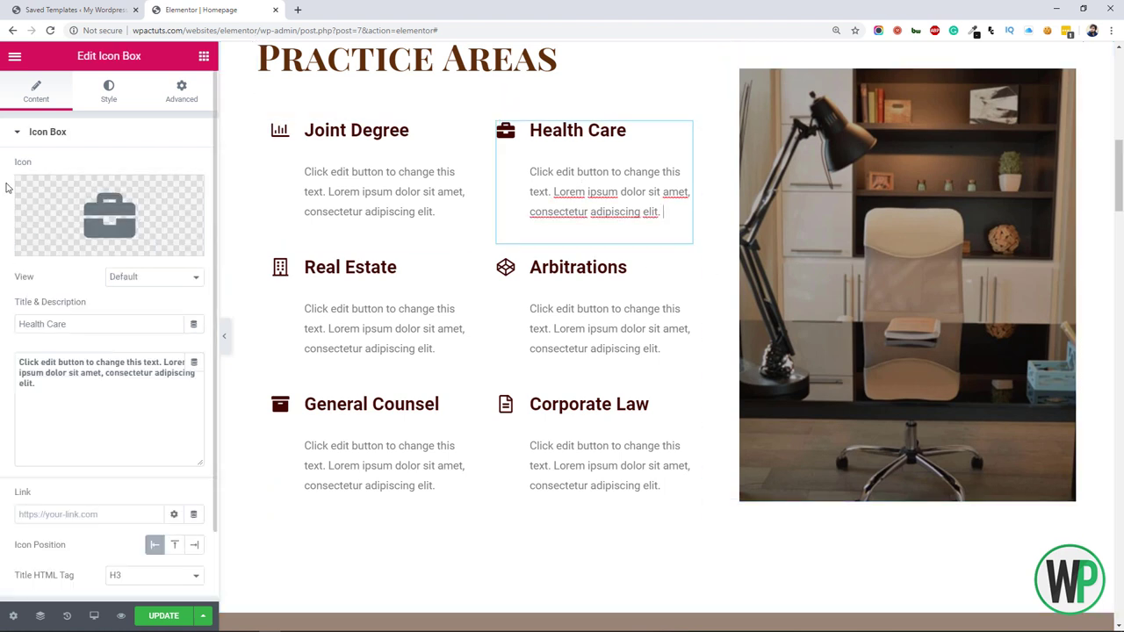
{"action": "left_click_drag", "start_coordinate": [84, 383], "coordinate": [1, 332]}
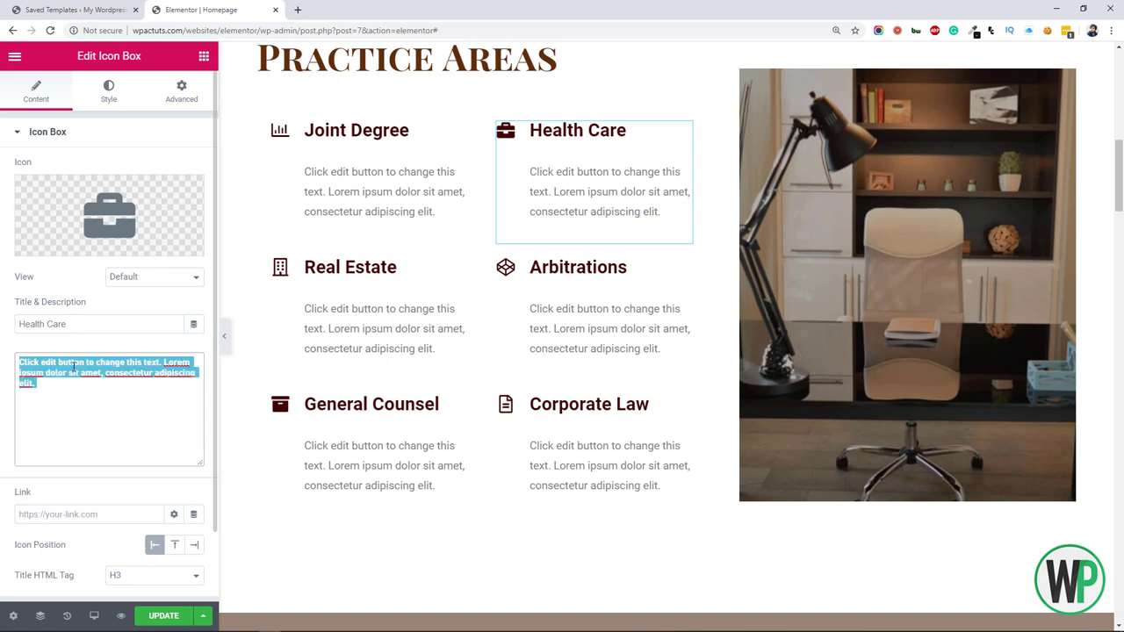
{"action": "left_click_drag", "start_coordinate": [77, 327], "coordinate": [3, 320]}
Step: Browse the icon library for the Health Care icon box and close it without inserting an icon
{"action": "left_click", "coordinate": [211, 225]}
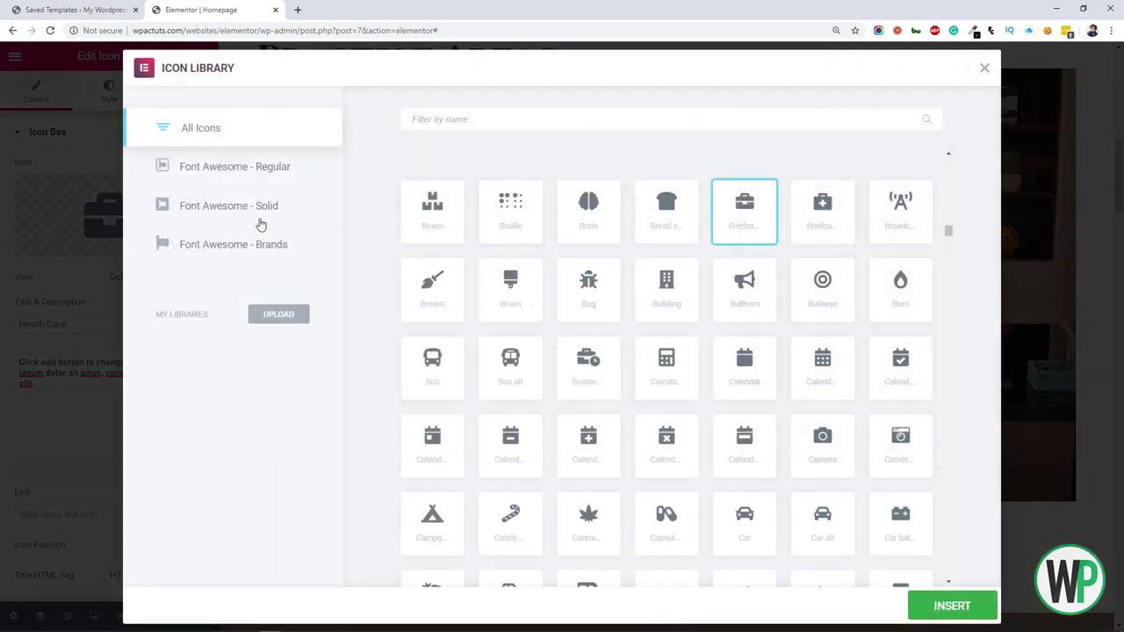
{"action": "left_click_drag", "start_coordinate": [948, 228], "coordinate": [948, 293]}
{"action": "scroll", "coordinate": [960, 291], "scroll_direction": "down", "scroll_amount": 4}
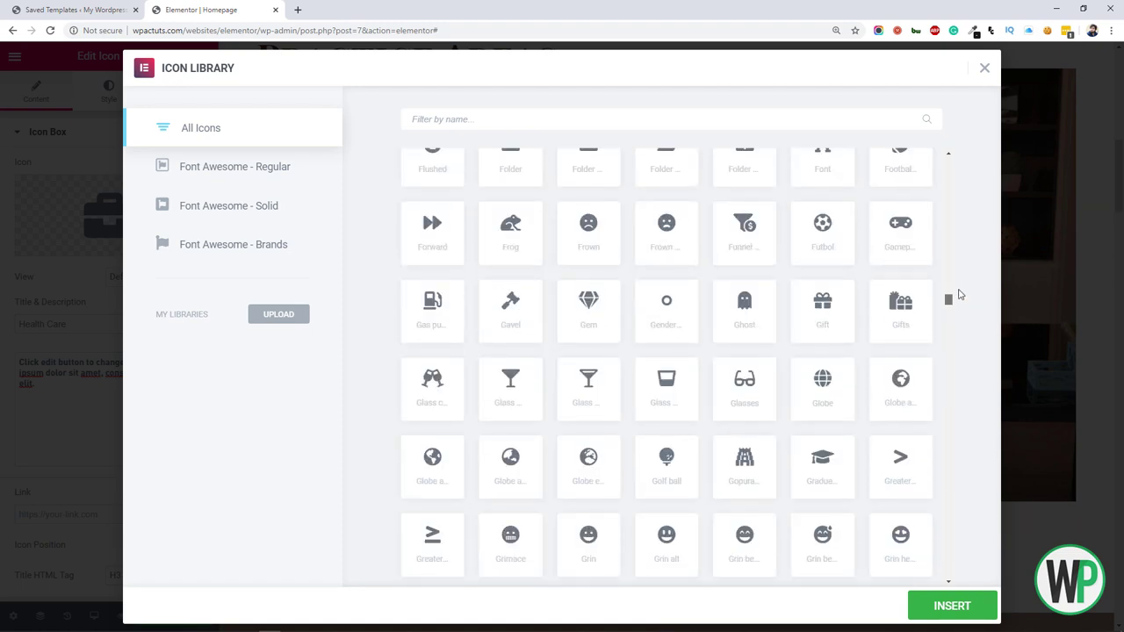
{"action": "left_click", "coordinate": [984, 67]}
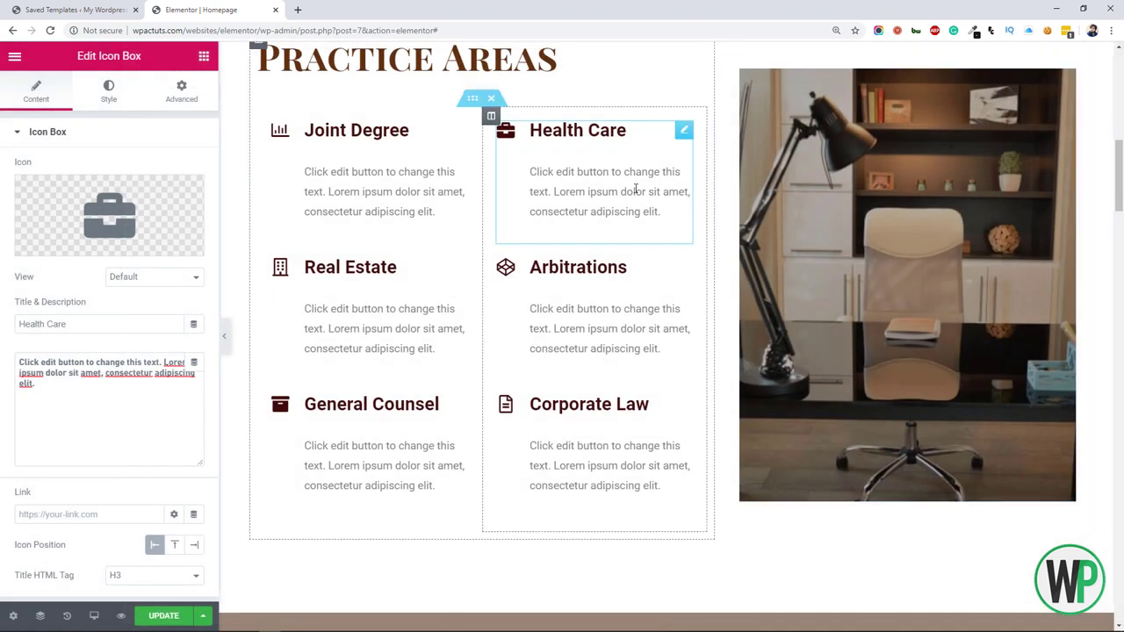
Step: Open the About the Firm paragraph for editing
{"action": "scroll", "coordinate": [1119, 191], "scroll_direction": "down", "scroll_amount": 6}
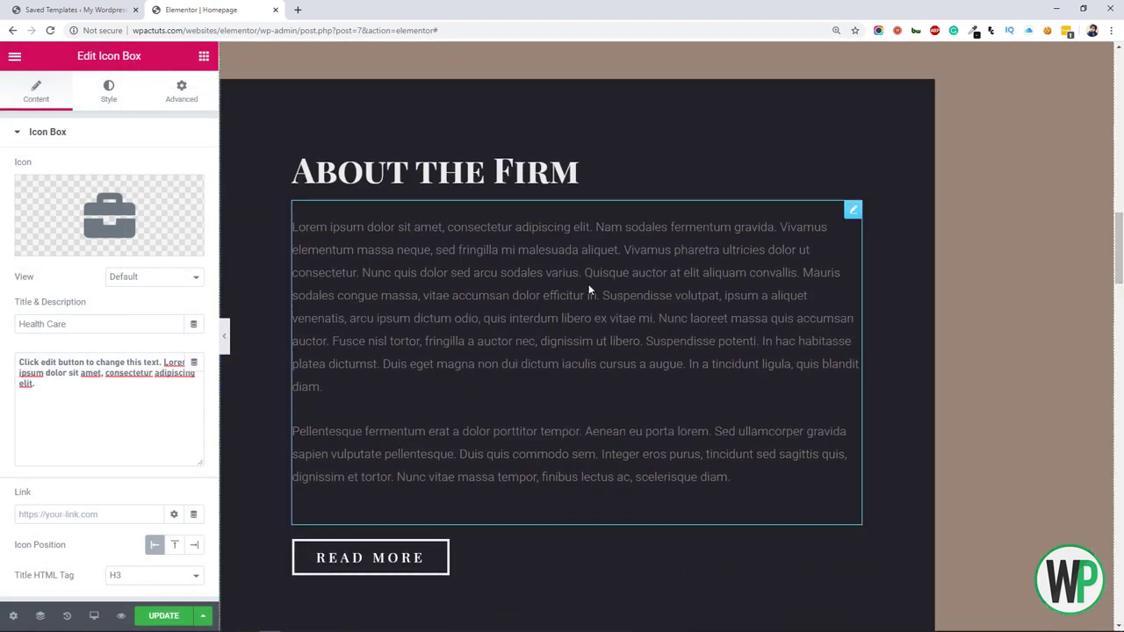
{"action": "left_click", "coordinate": [589, 284]}
Step: Open the page's edit history and look back through its recorded actions to the tabs' addition
{"action": "left_click_drag", "start_coordinate": [1108, 267], "coordinate": [1120, 53]}
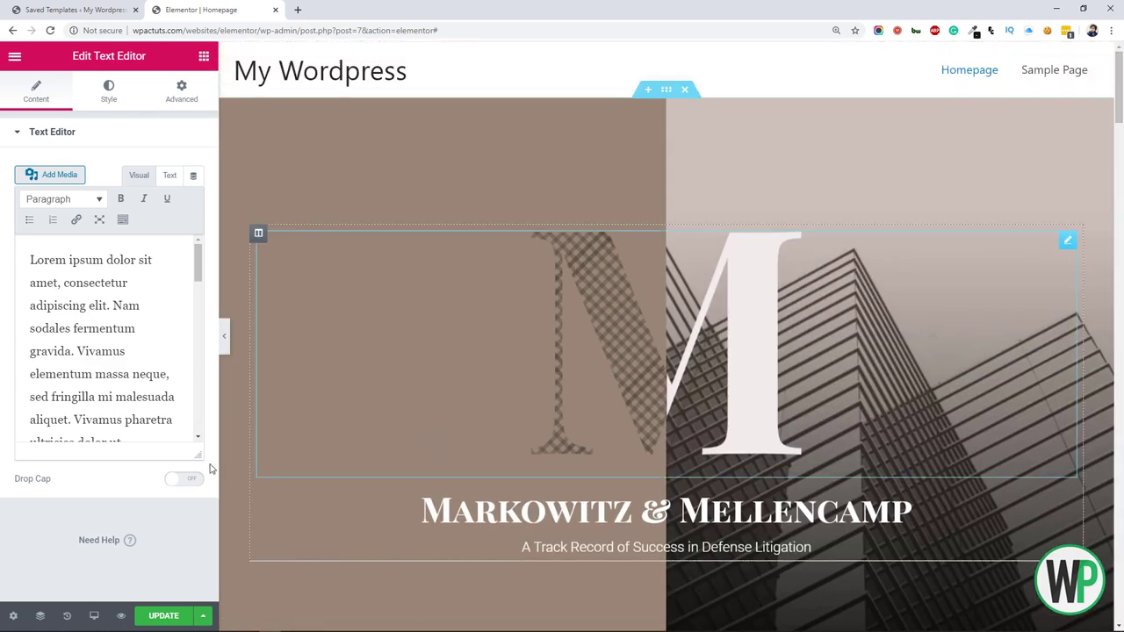
{"action": "left_click", "coordinate": [67, 615]}
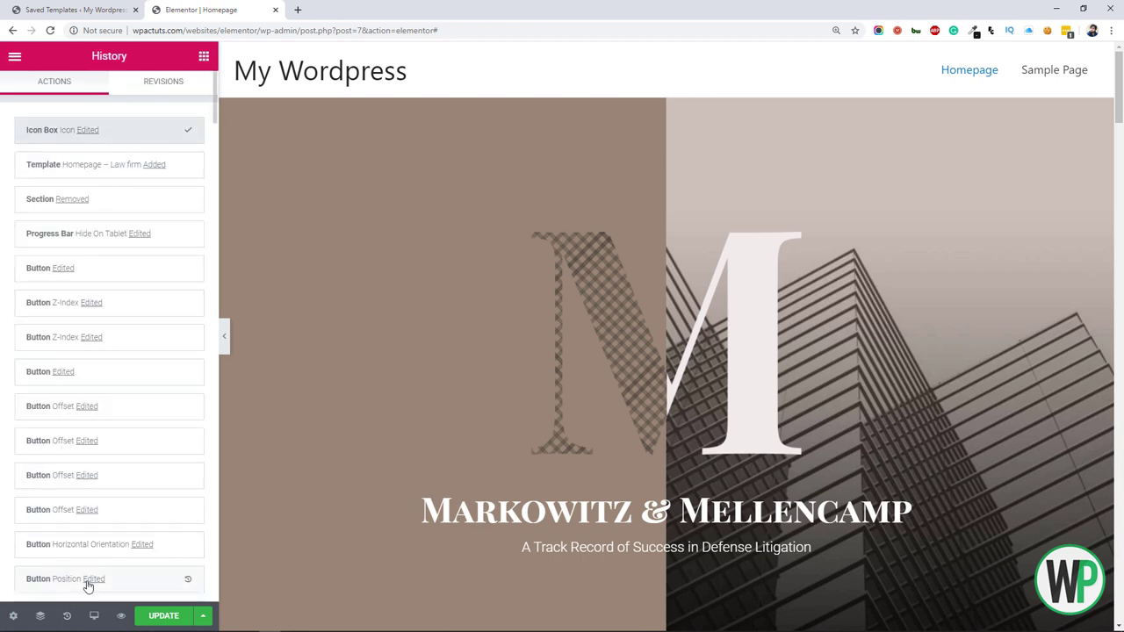
{"action": "scroll", "coordinate": [91, 582], "scroll_direction": "down", "scroll_amount": 10}
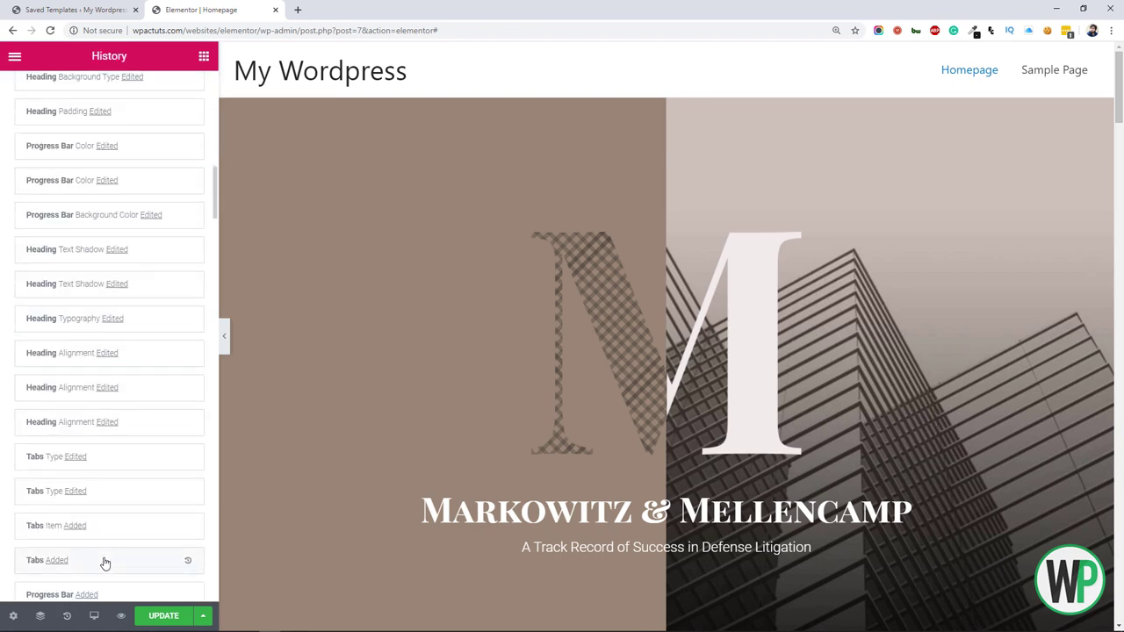
Step: Revert the page to the Editing Started entry at the beginning of its edit history
{"action": "scroll", "coordinate": [104, 562], "scroll_direction": "down", "scroll_amount": 10}
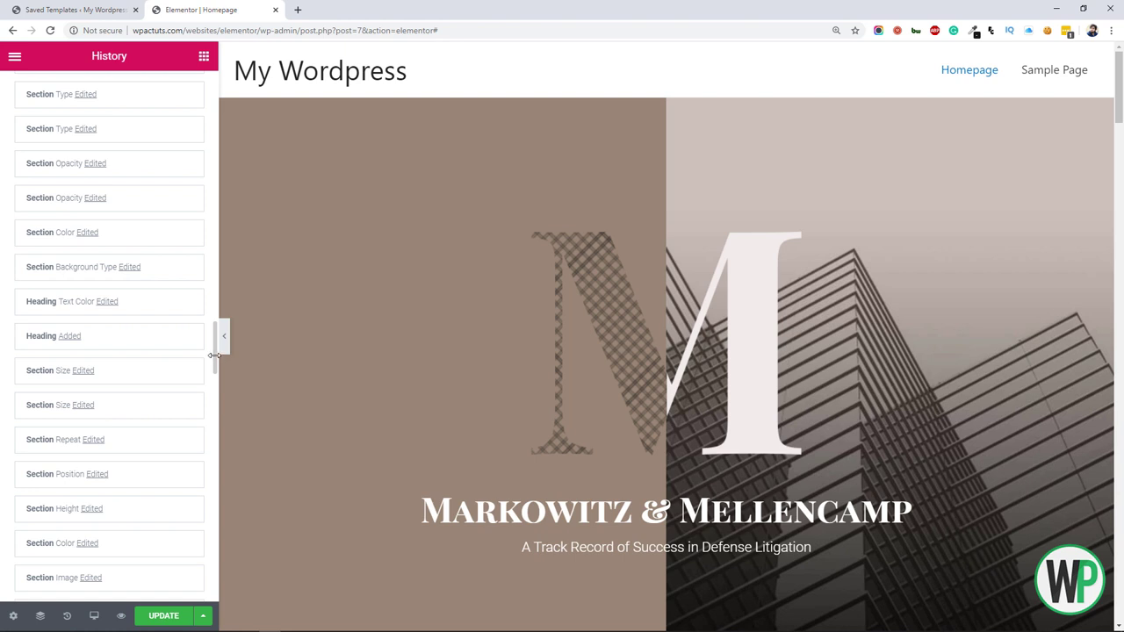
{"action": "left_click_drag", "start_coordinate": [214, 354], "coordinate": [220, 587]}
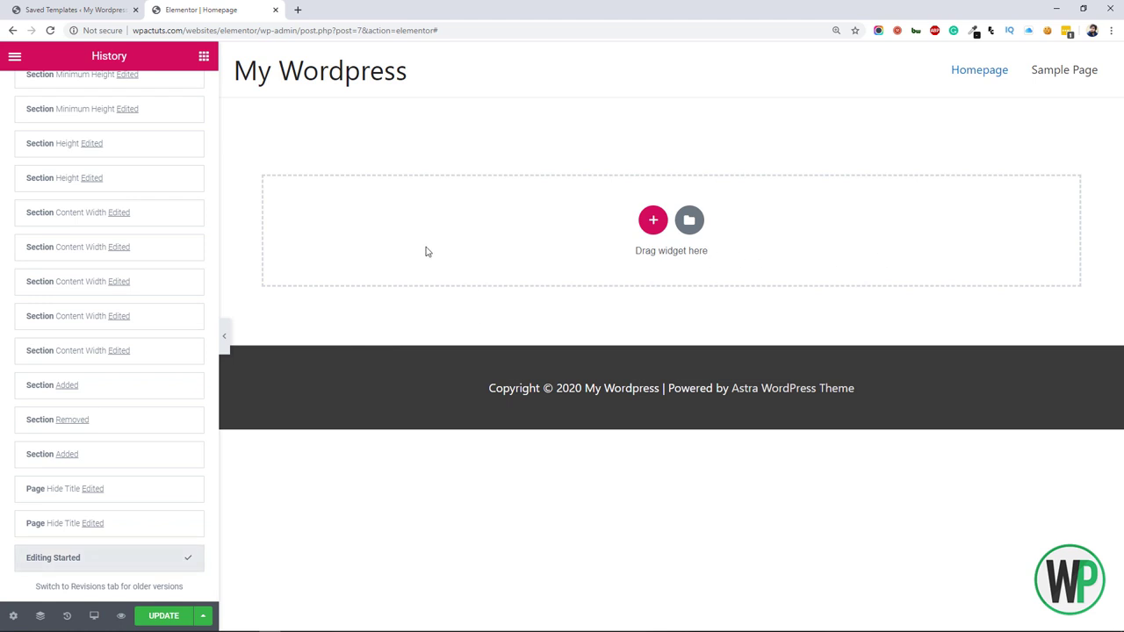
Step: Open the template library from the empty page area and look through the ready-made blocks
{"action": "left_click", "coordinate": [690, 221]}
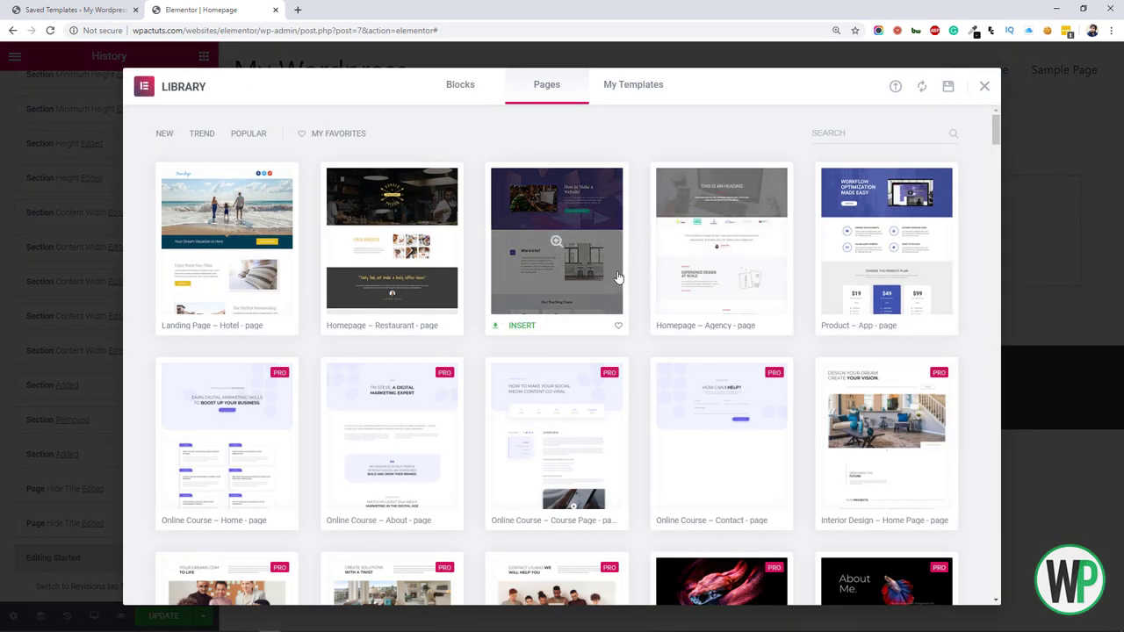
{"action": "left_click", "coordinate": [481, 104]}
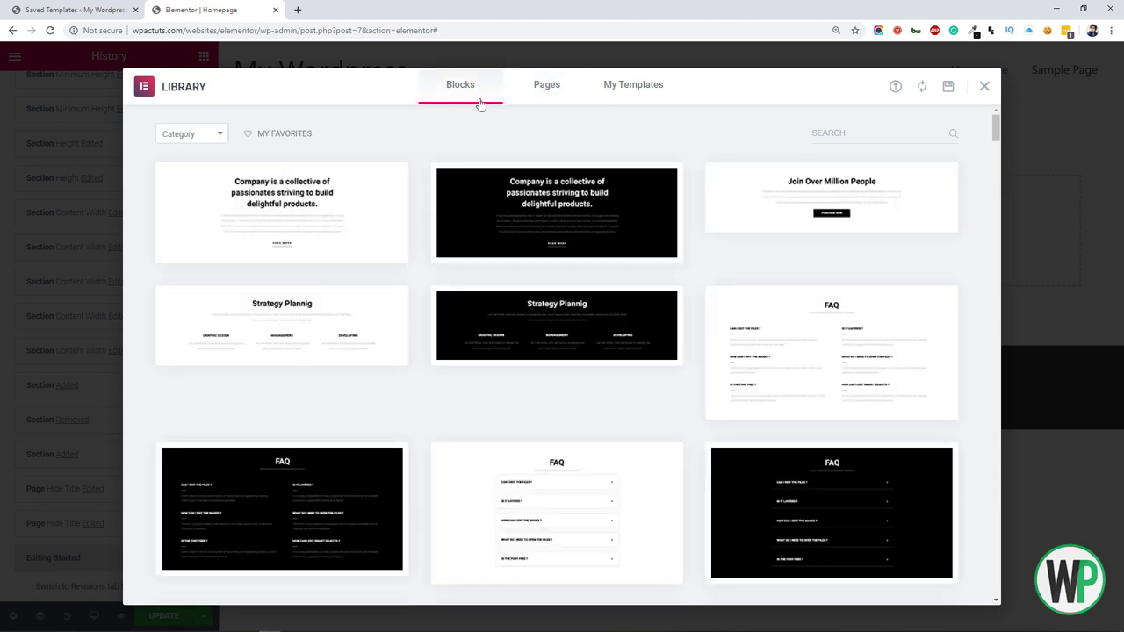
{"action": "mouse_move", "coordinate": [830, 198]}
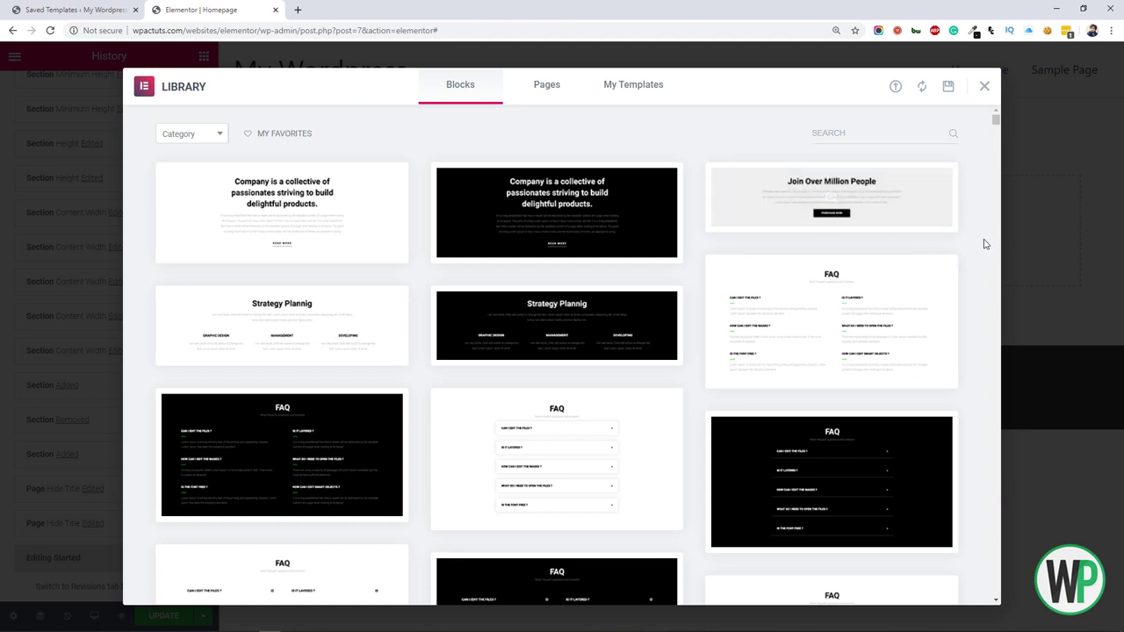
{"action": "mouse_move", "coordinate": [480, 211]}
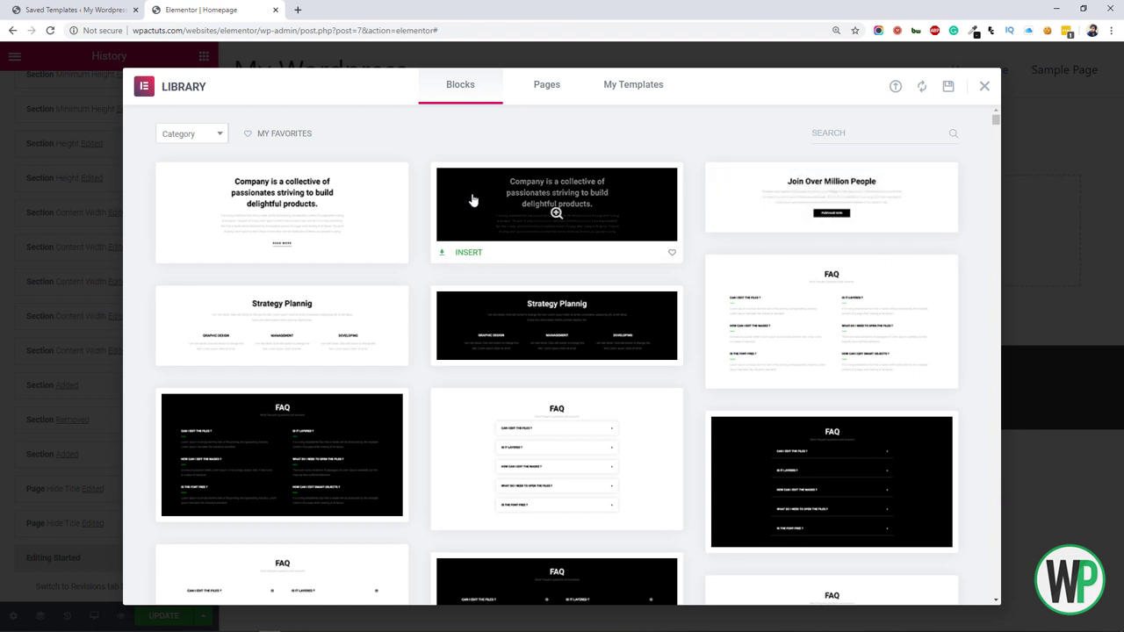
{"action": "mouse_move", "coordinate": [626, 434]}
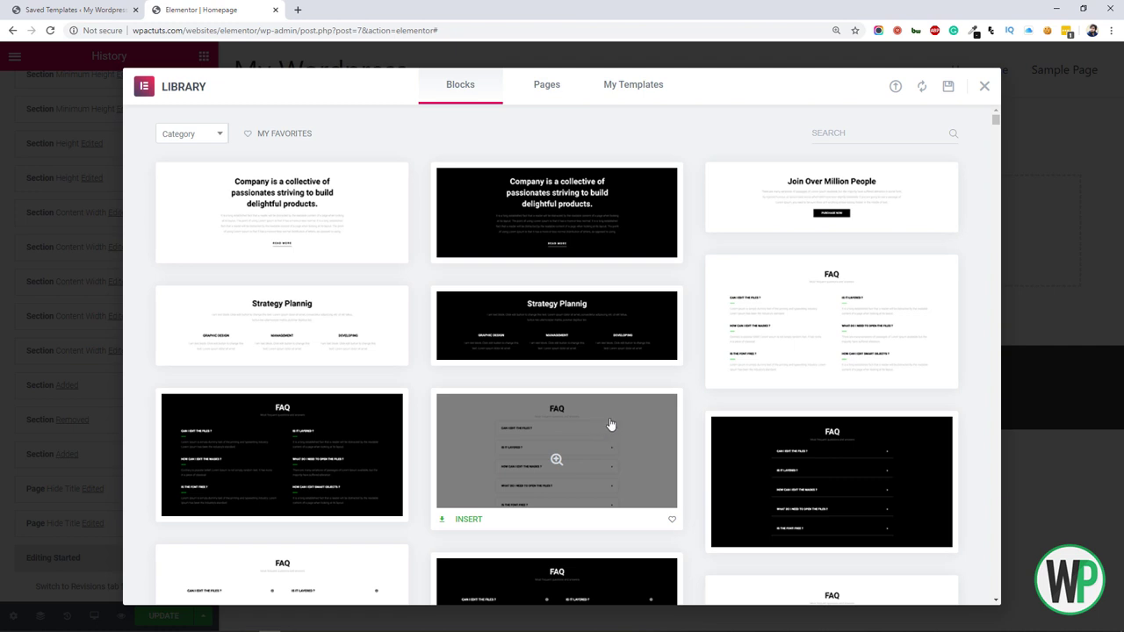
{"action": "scroll", "coordinate": [610, 425], "scroll_direction": "down", "scroll_amount": 1}
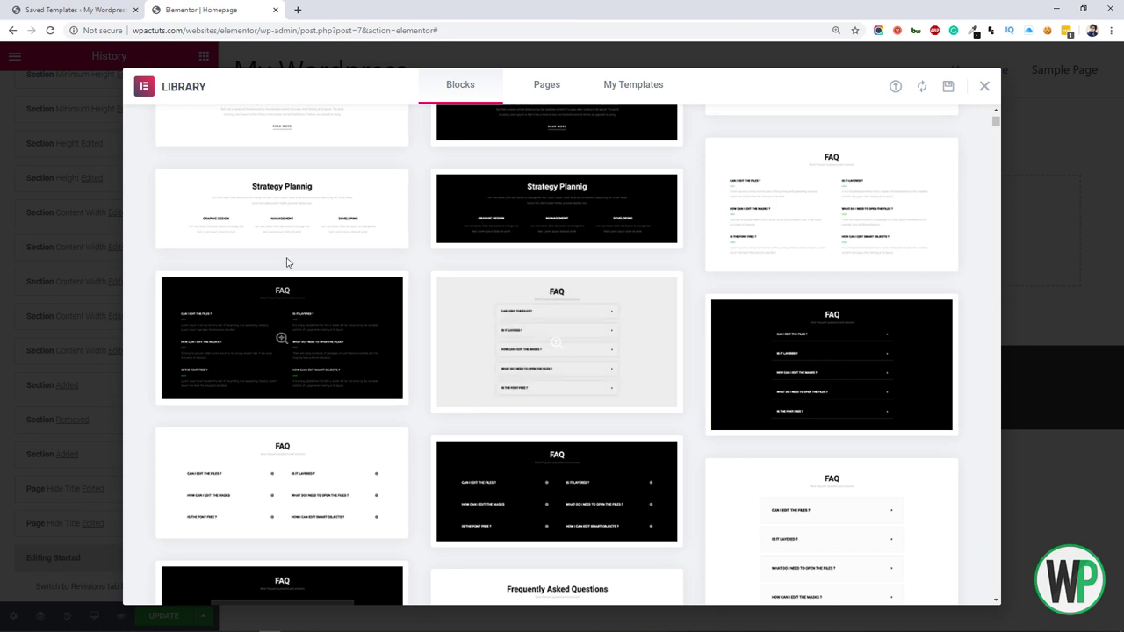
{"action": "scroll", "coordinate": [283, 238], "scroll_direction": "up", "scroll_amount": 1}
Step: Filter the library's blocks by the Header category
{"action": "left_click", "coordinate": [218, 133]}
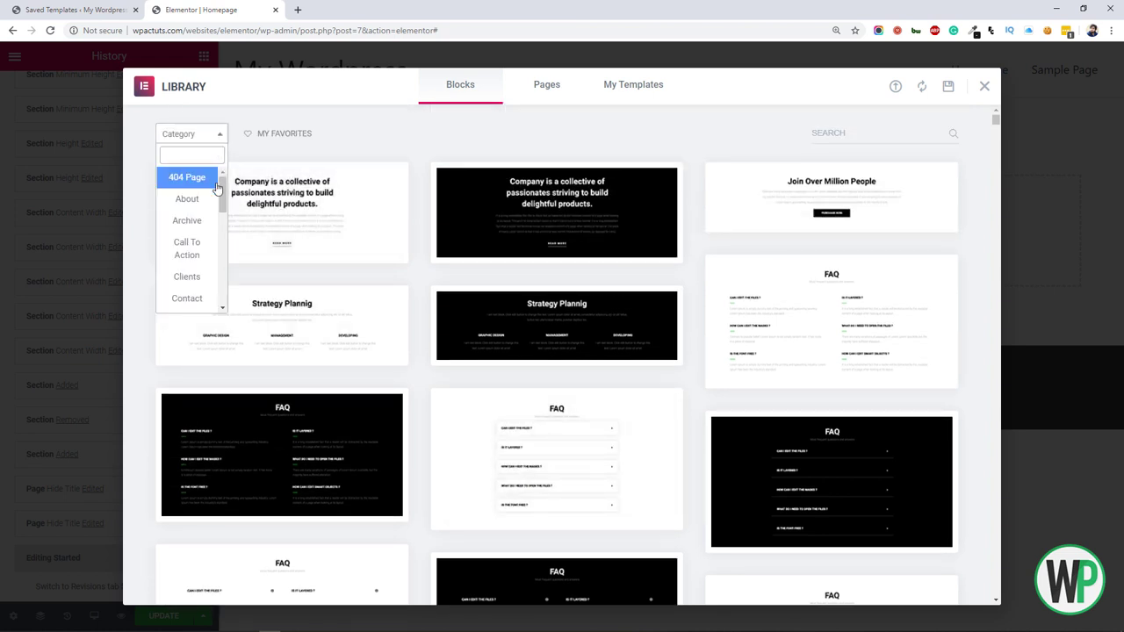
{"action": "left_click_drag", "start_coordinate": [222, 200], "coordinate": [207, 240]}
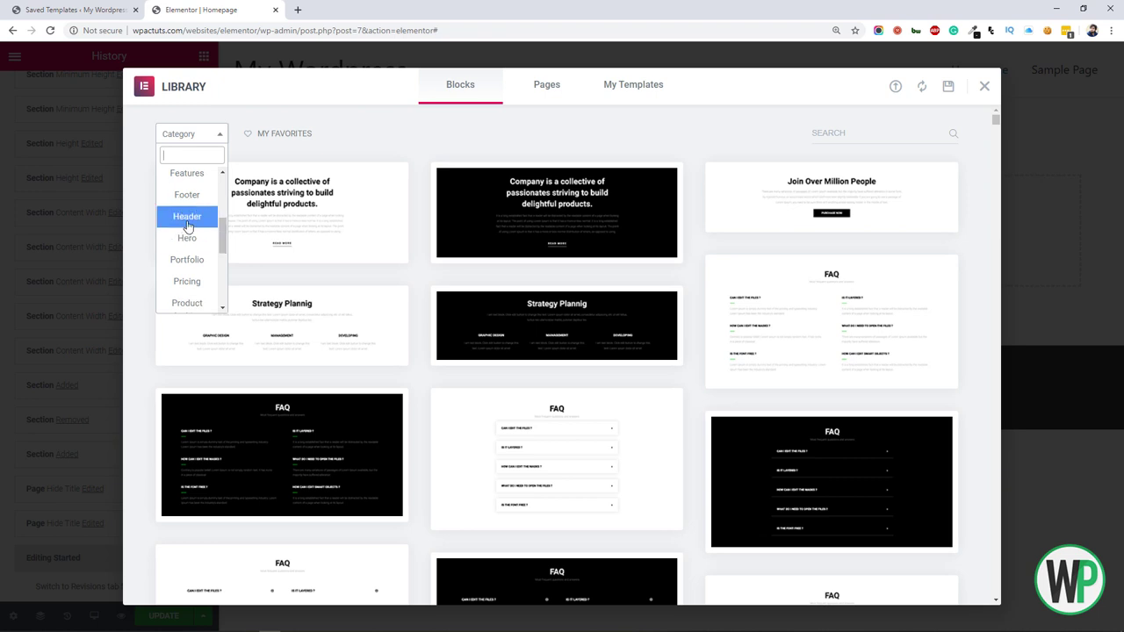
{"action": "left_click", "coordinate": [194, 215]}
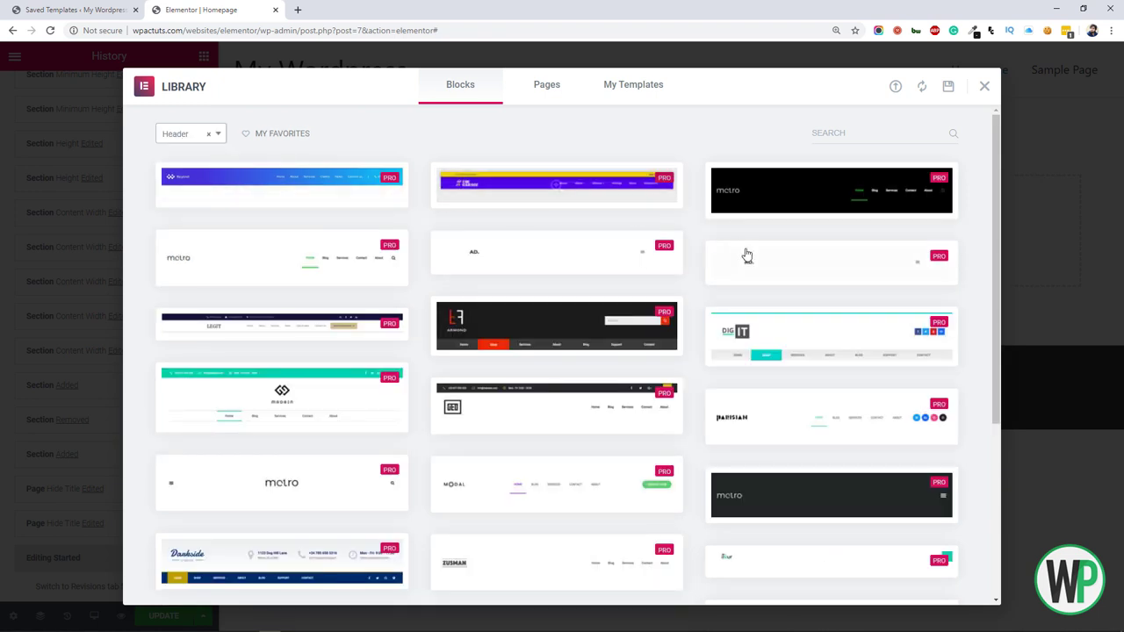
Step: Filter the blocks by the Hero category and insert the "17 Travel Inventions We Need Right Now" block
{"action": "left_click", "coordinate": [212, 132]}
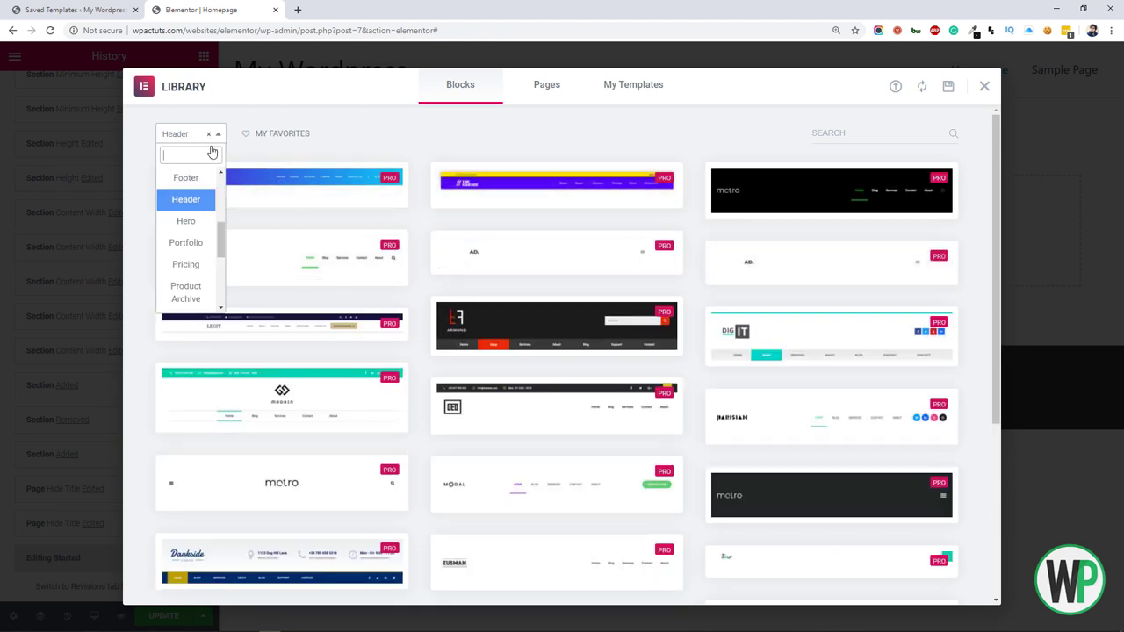
{"action": "left_click", "coordinate": [203, 221]}
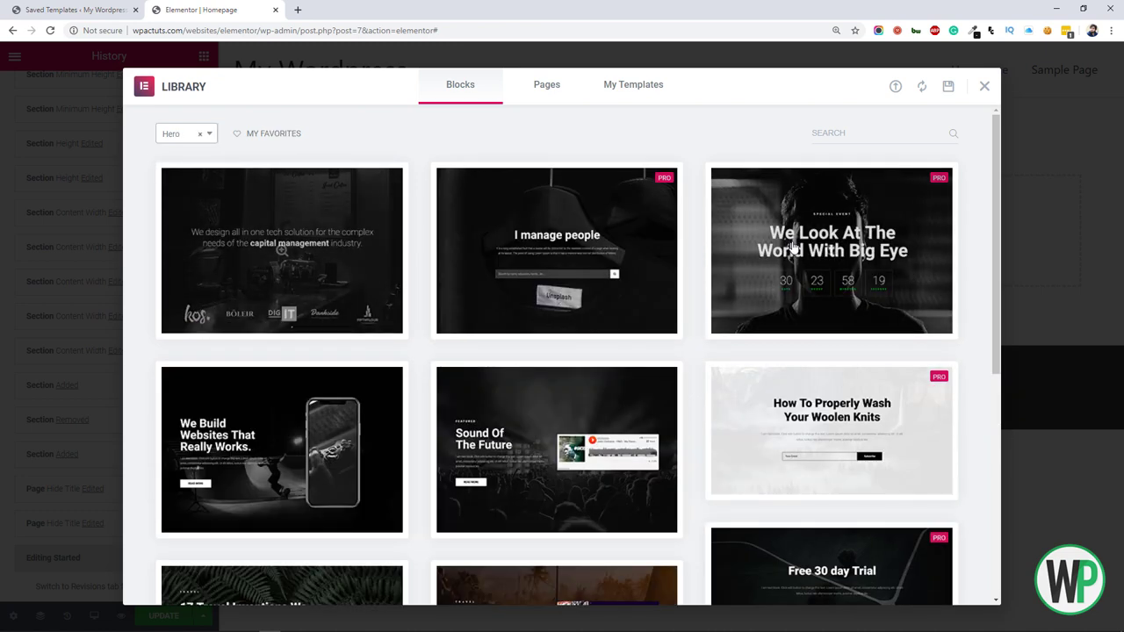
{"action": "scroll", "coordinate": [571, 210], "scroll_direction": "down", "scroll_amount": 4}
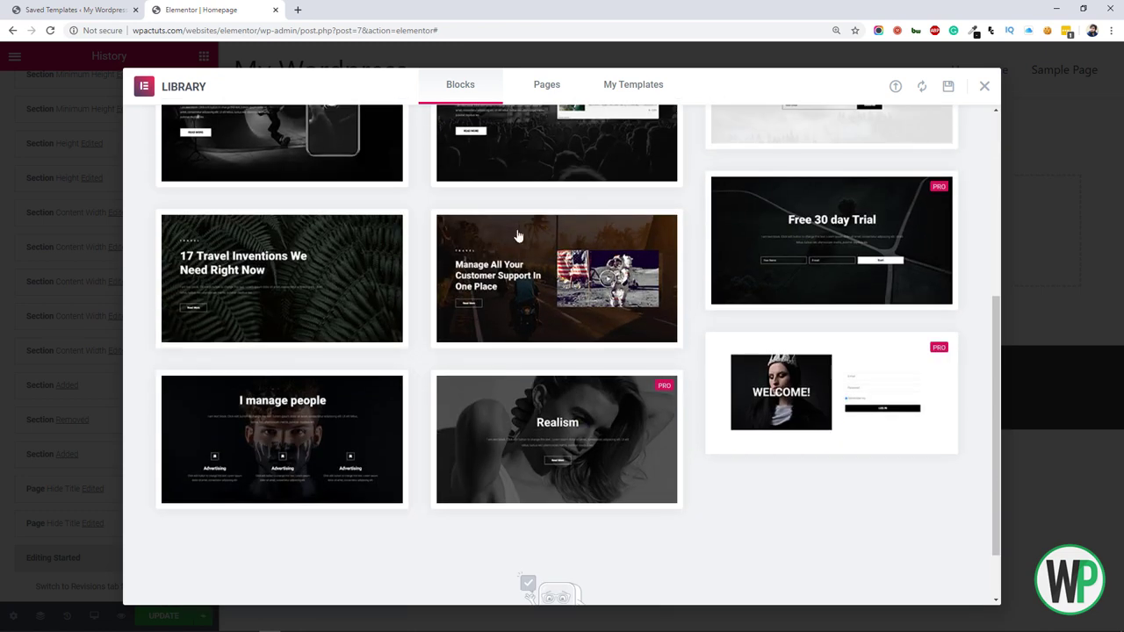
{"action": "mouse_move", "coordinate": [246, 326]}
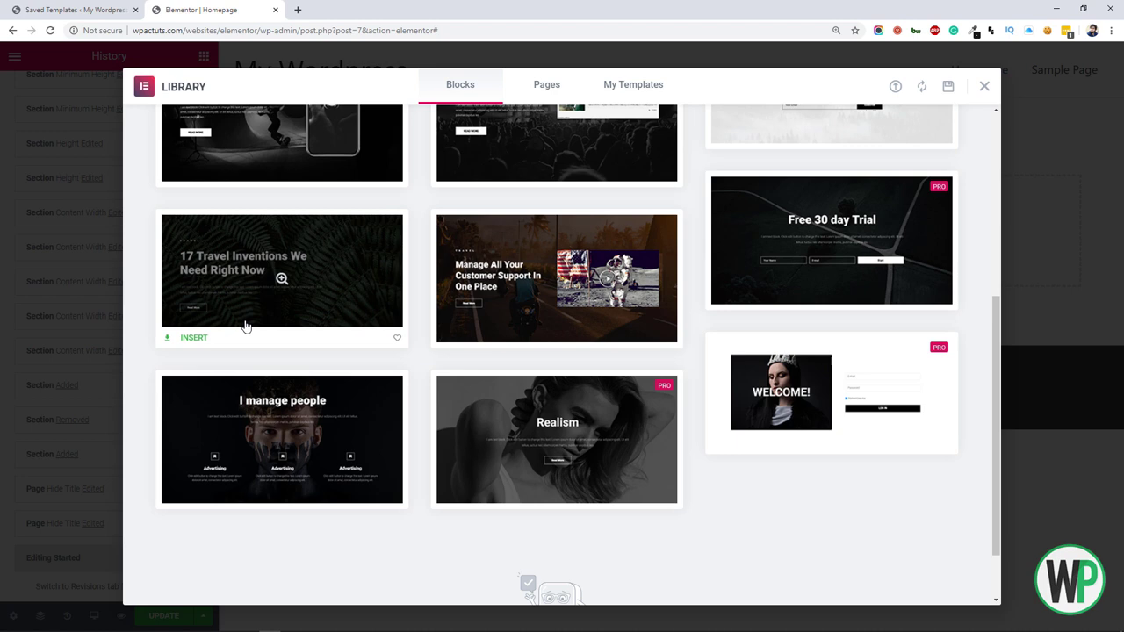
{"action": "left_click", "coordinate": [195, 339]}
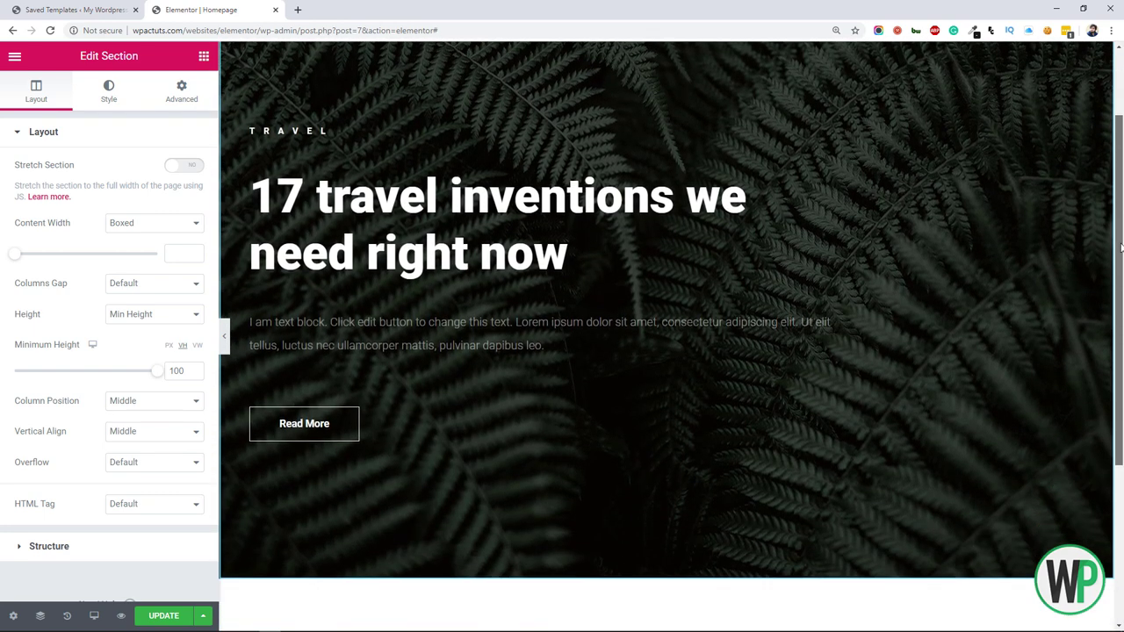
Step: Insert the white, centered six-item Our Services block from the Services category below the hero section
{"action": "scroll", "coordinate": [640, 488], "scroll_direction": "down", "scroll_amount": 3}
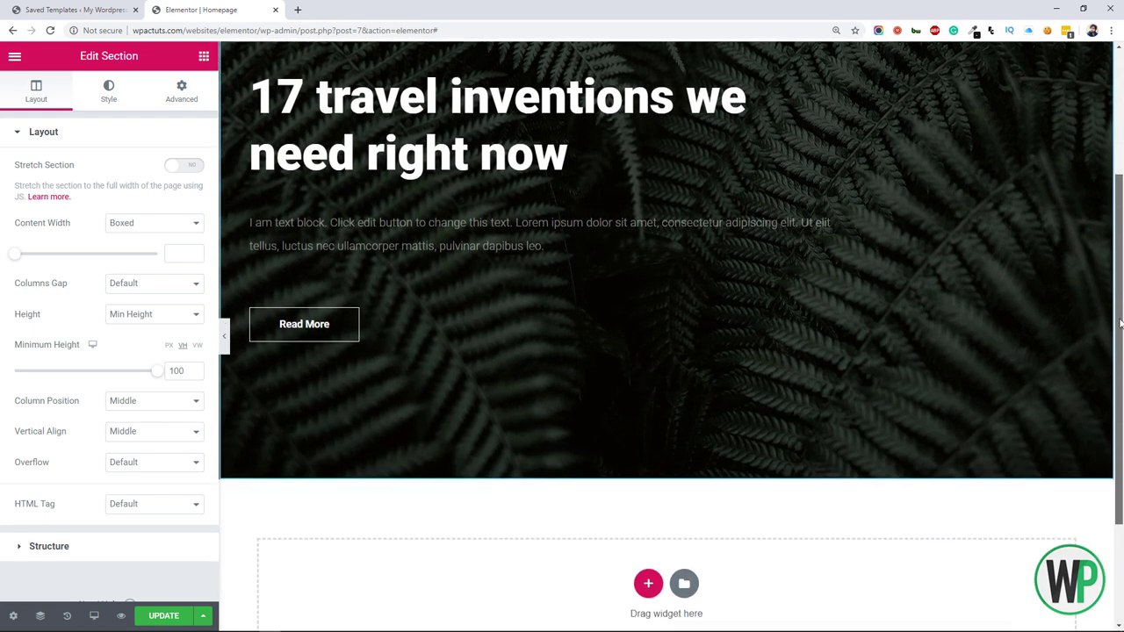
{"action": "left_click", "coordinate": [676, 511]}
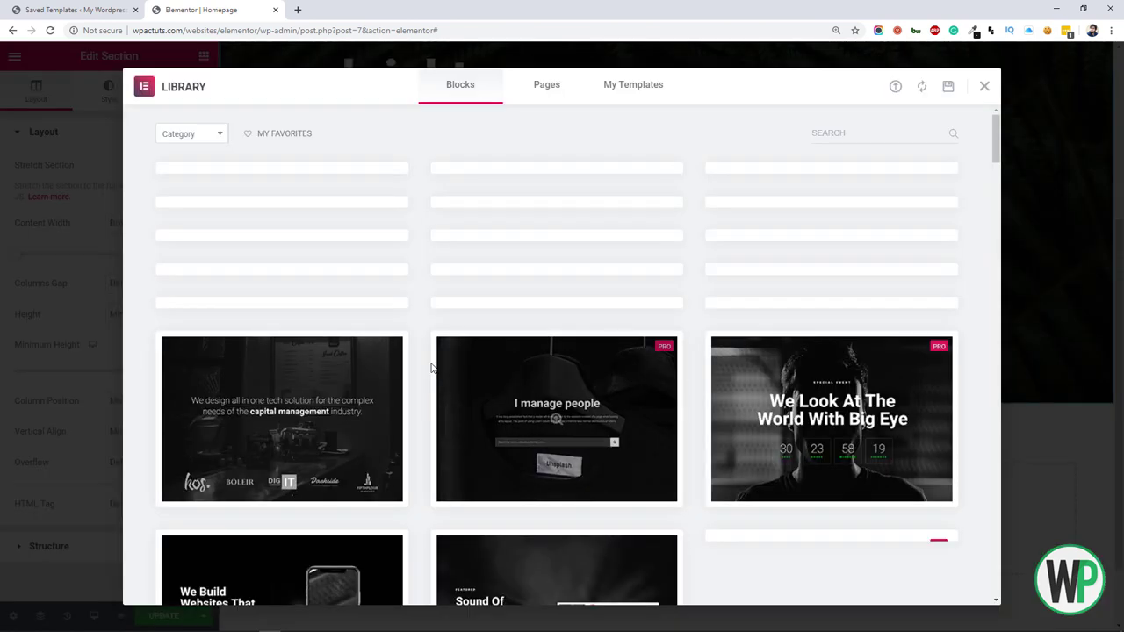
{"action": "left_click", "coordinate": [191, 134]}
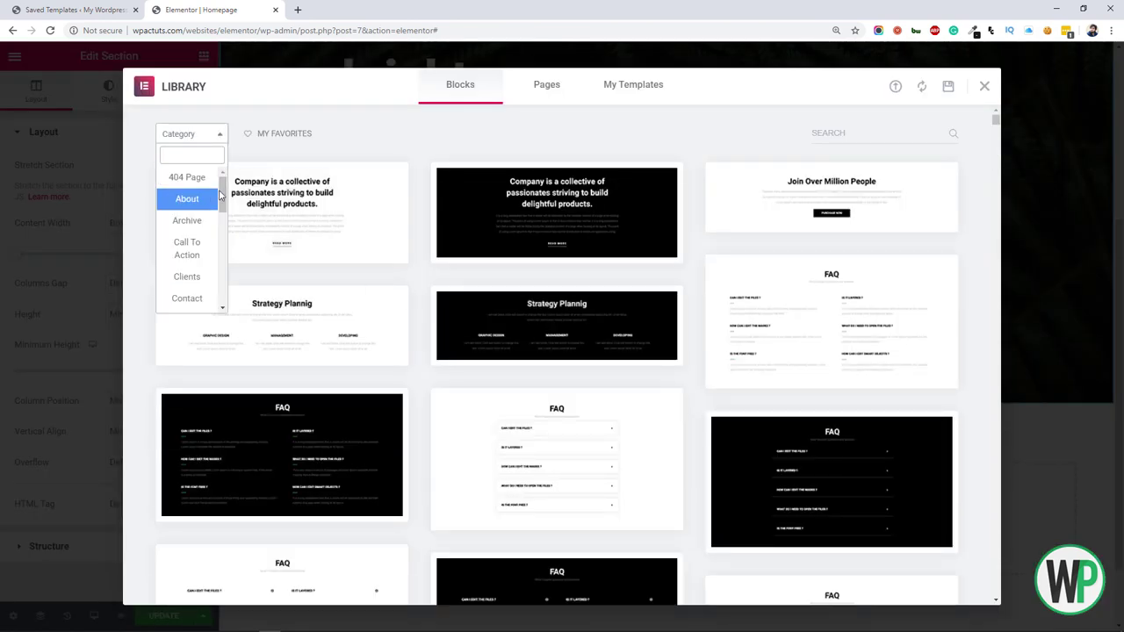
{"action": "left_click_drag", "start_coordinate": [221, 201], "coordinate": [222, 277]}
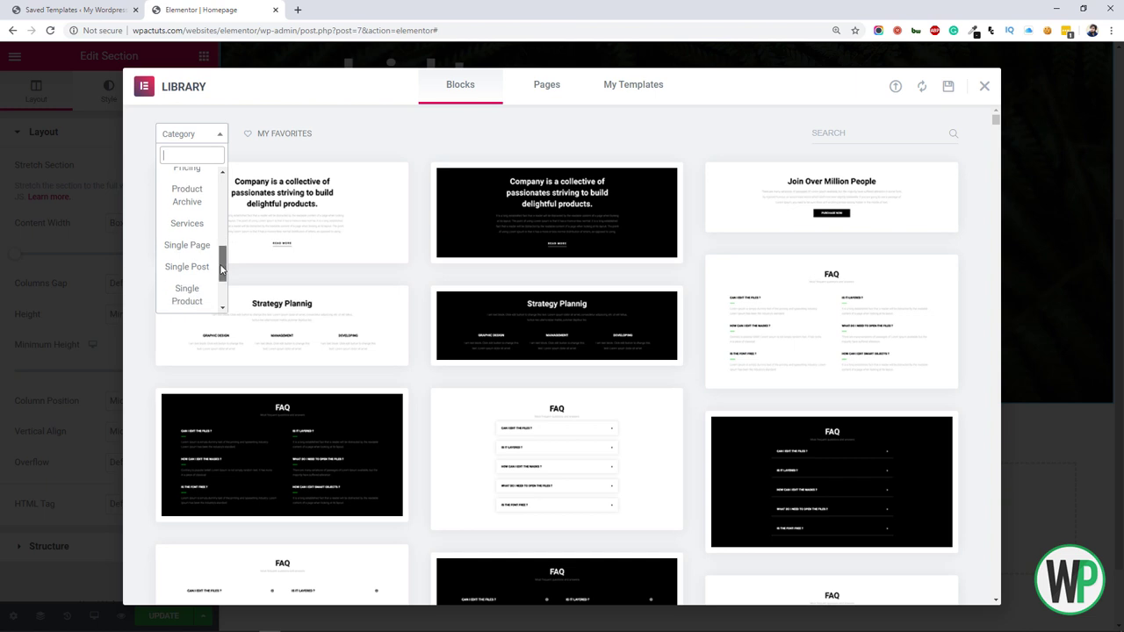
{"action": "left_click", "coordinate": [191, 224]}
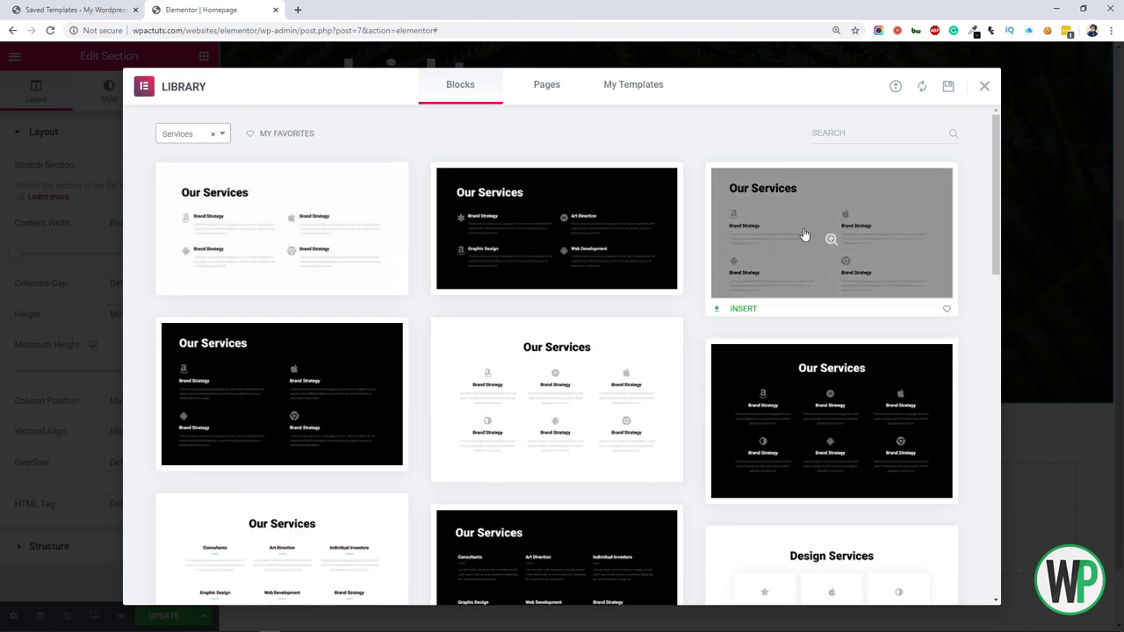
{"action": "scroll", "coordinate": [683, 315], "scroll_direction": "down", "scroll_amount": 1}
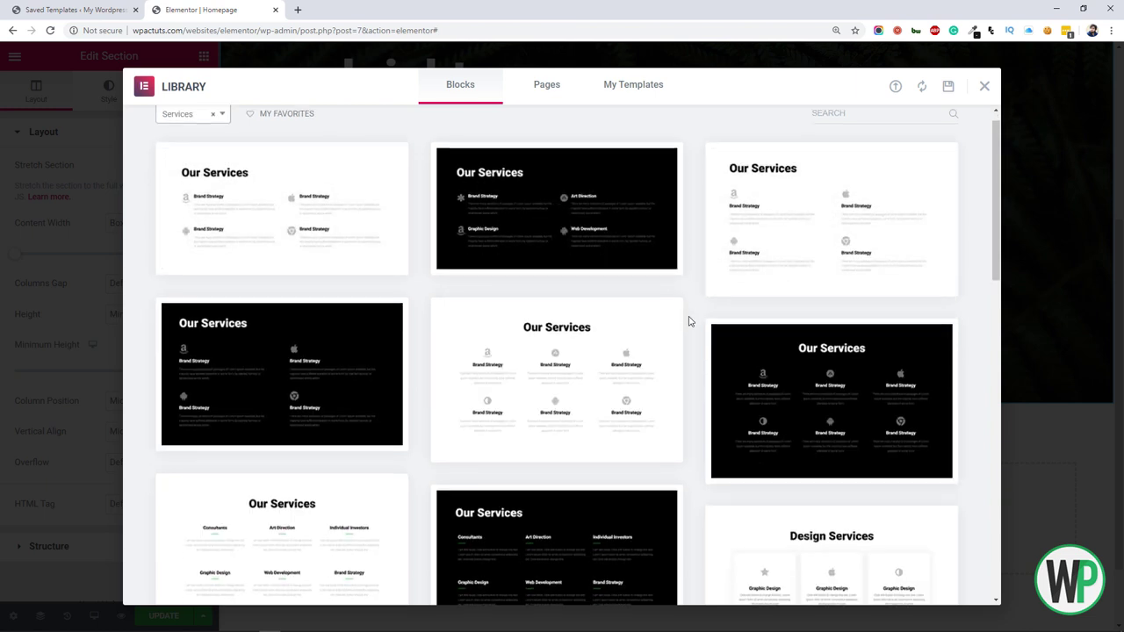
{"action": "left_click", "coordinate": [472, 422]}
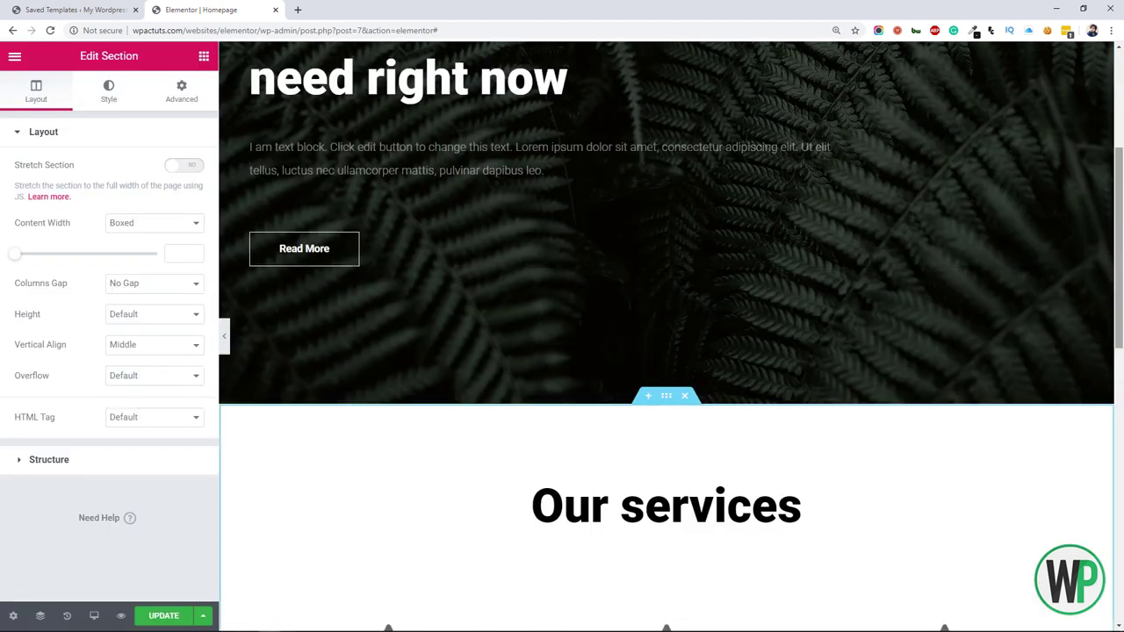
Step: Replace the Brand Strategy icon box's star with the Suitcase icon
{"action": "left_click_drag", "start_coordinate": [1120, 256], "coordinate": [1121, 370]}
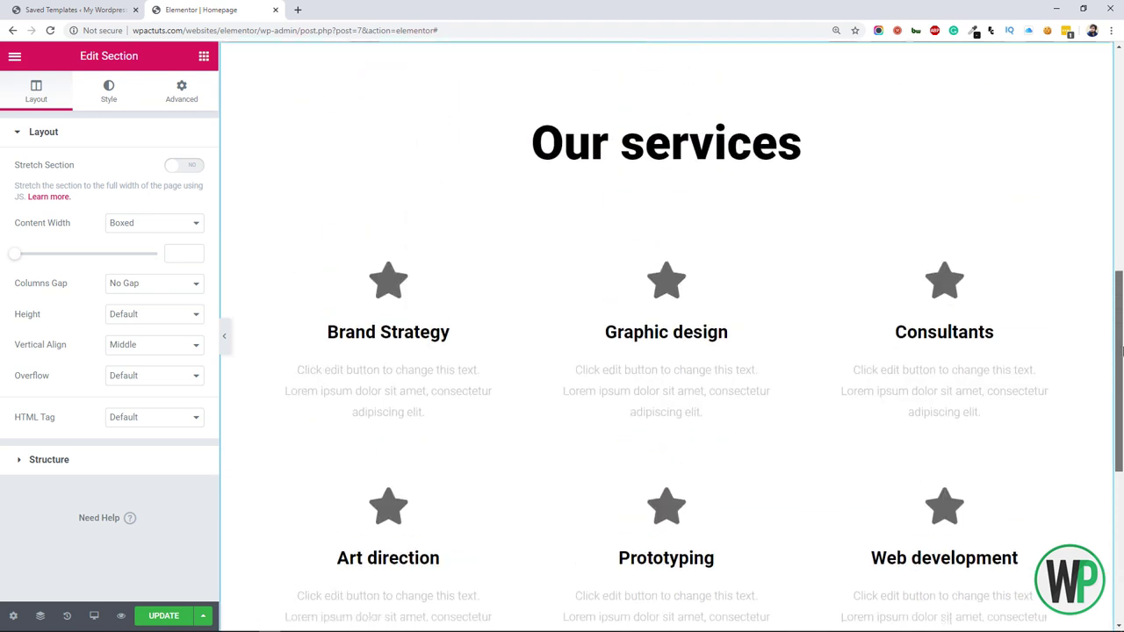
{"action": "left_click", "coordinate": [402, 297]}
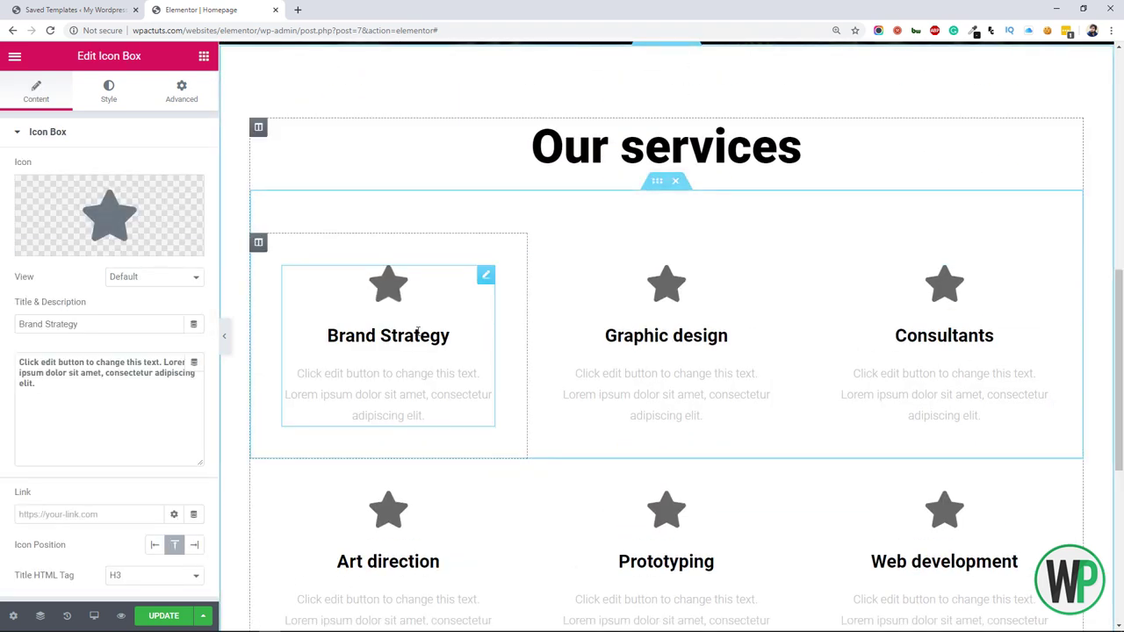
{"action": "left_click", "coordinate": [61, 243]}
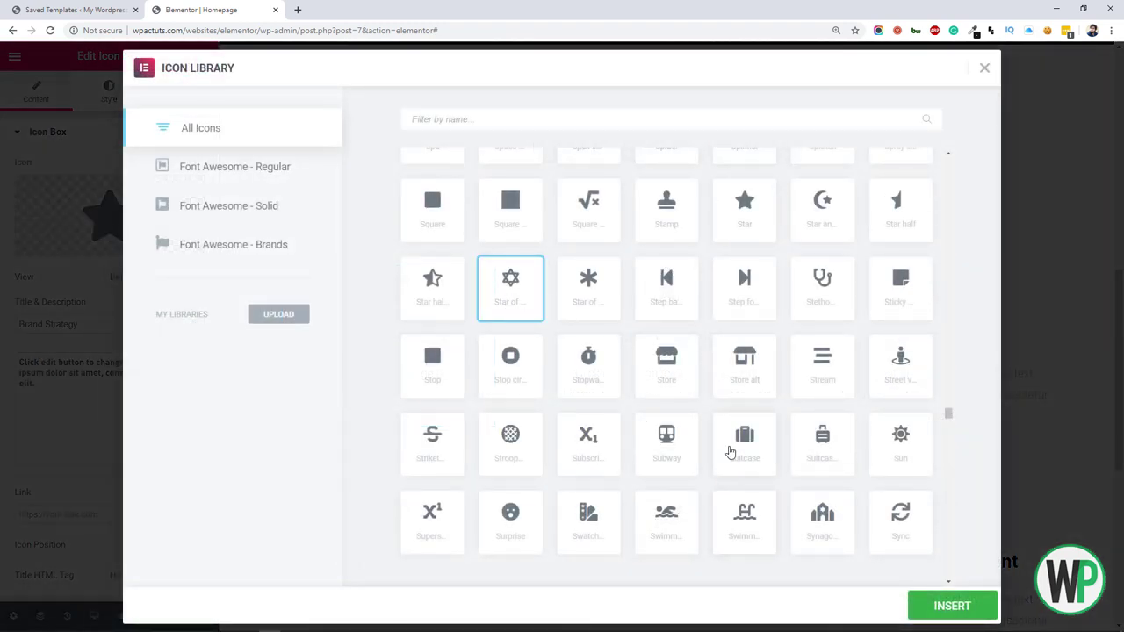
{"action": "double_click", "coordinate": [729, 453]}
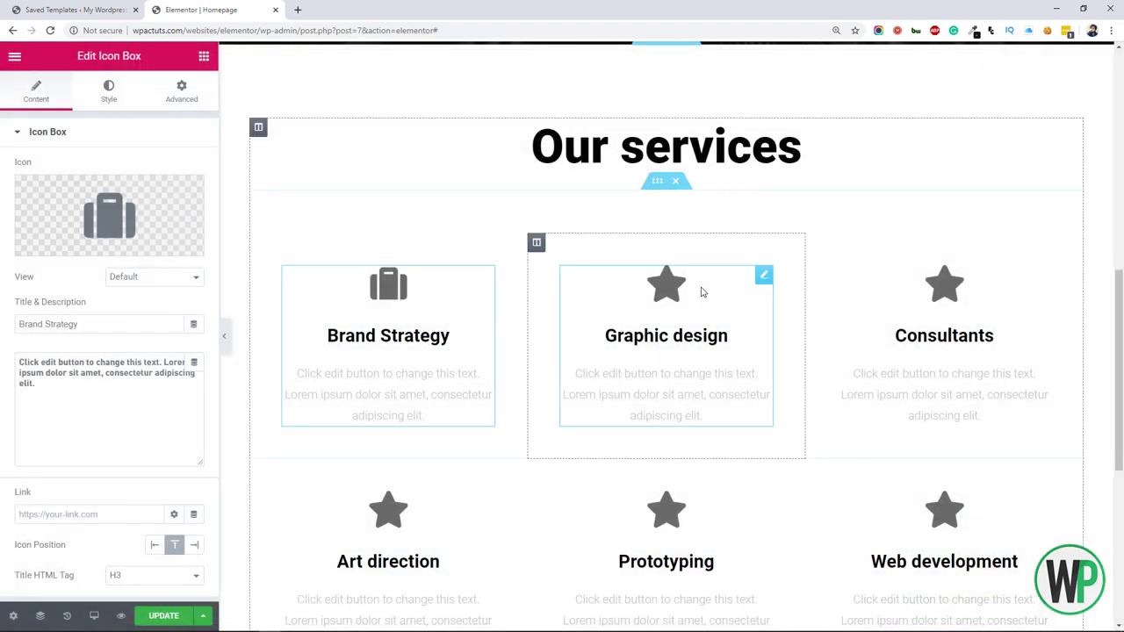
Step: Replace the Graphic design icon box's star with the Store alt icon
{"action": "left_click", "coordinate": [698, 291]}
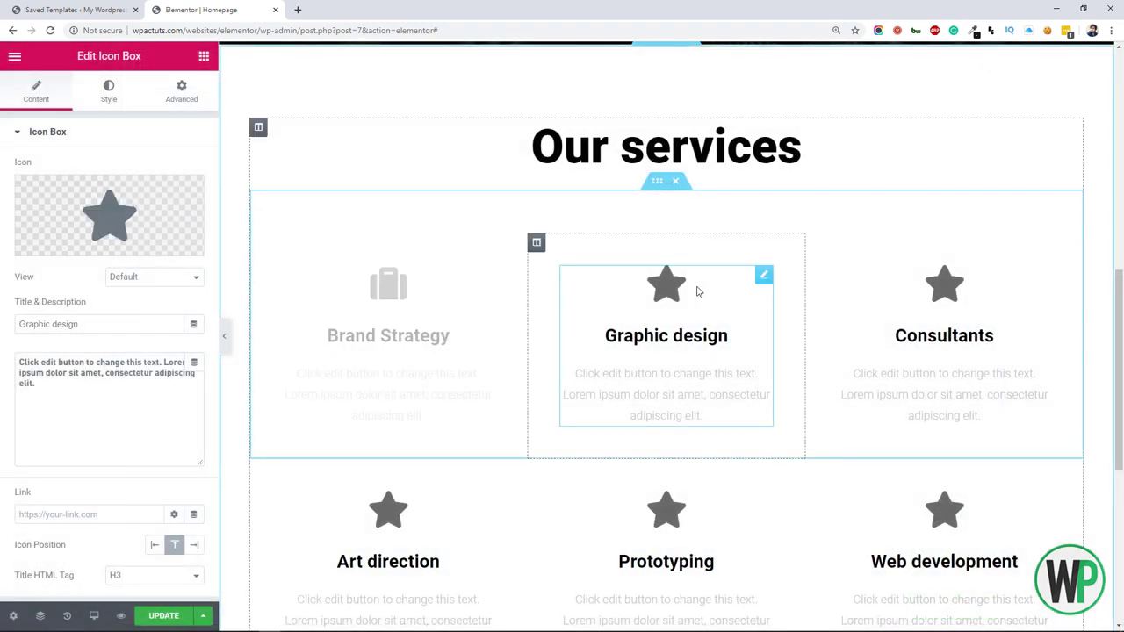
{"action": "left_click", "coordinate": [62, 243]}
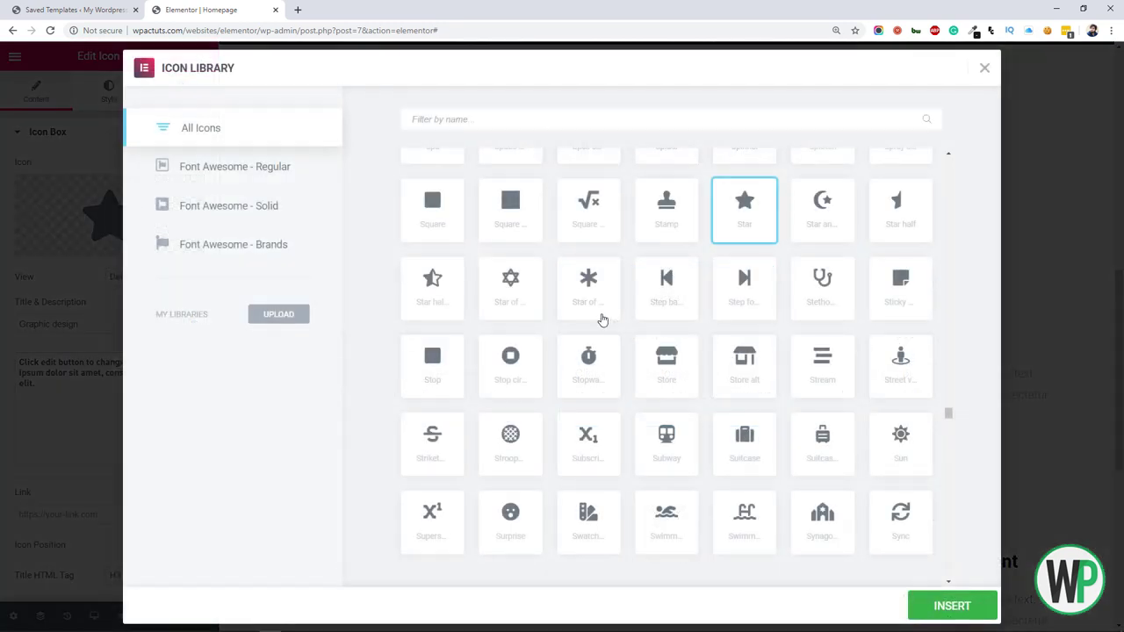
{"action": "left_click", "coordinate": [753, 377]}
{"action": "left_click", "coordinate": [953, 606]}
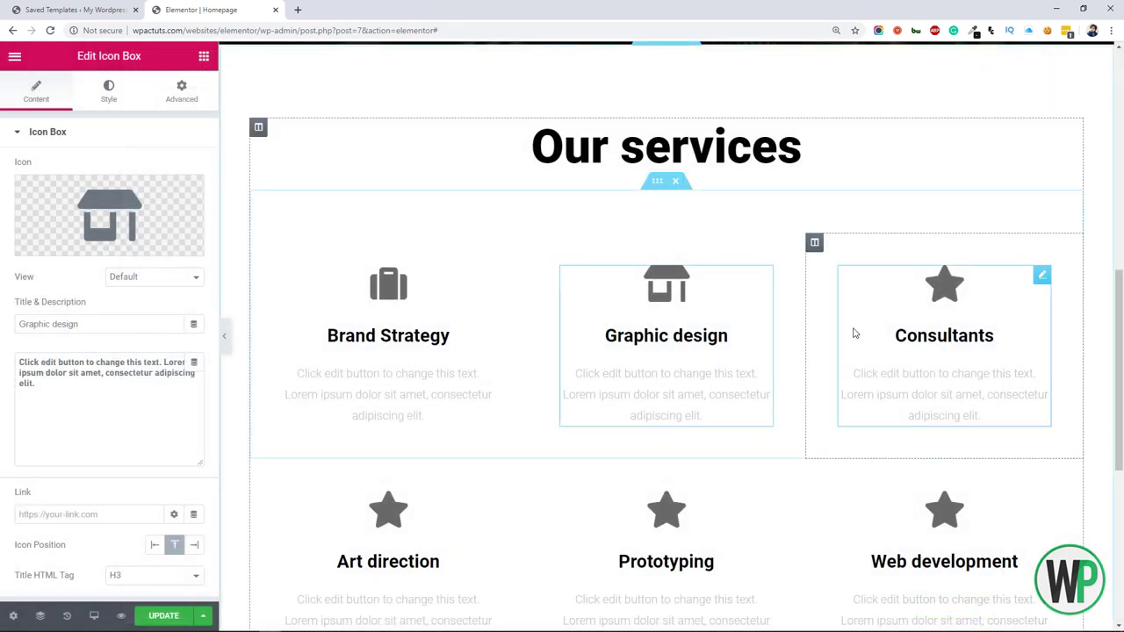
Step: Replace the Consultants icon box's star with the briefcase-and-clock icon from the icon library
{"action": "left_click", "coordinate": [909, 290]}
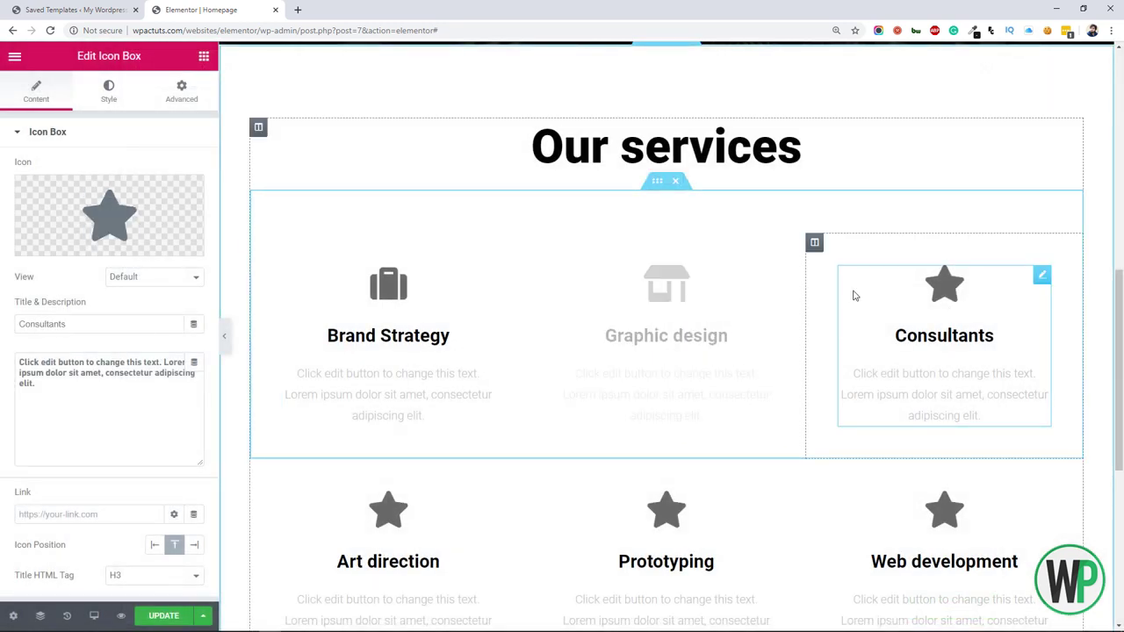
{"action": "left_click", "coordinate": [151, 202]}
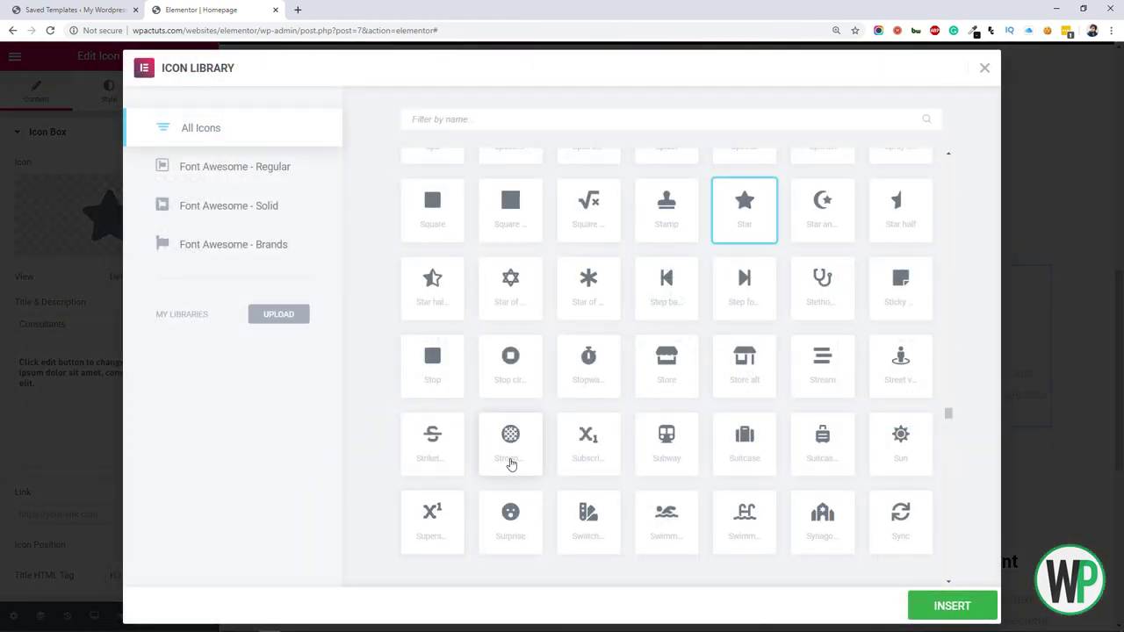
{"action": "scroll", "coordinate": [512, 463], "scroll_direction": "down", "scroll_amount": 3}
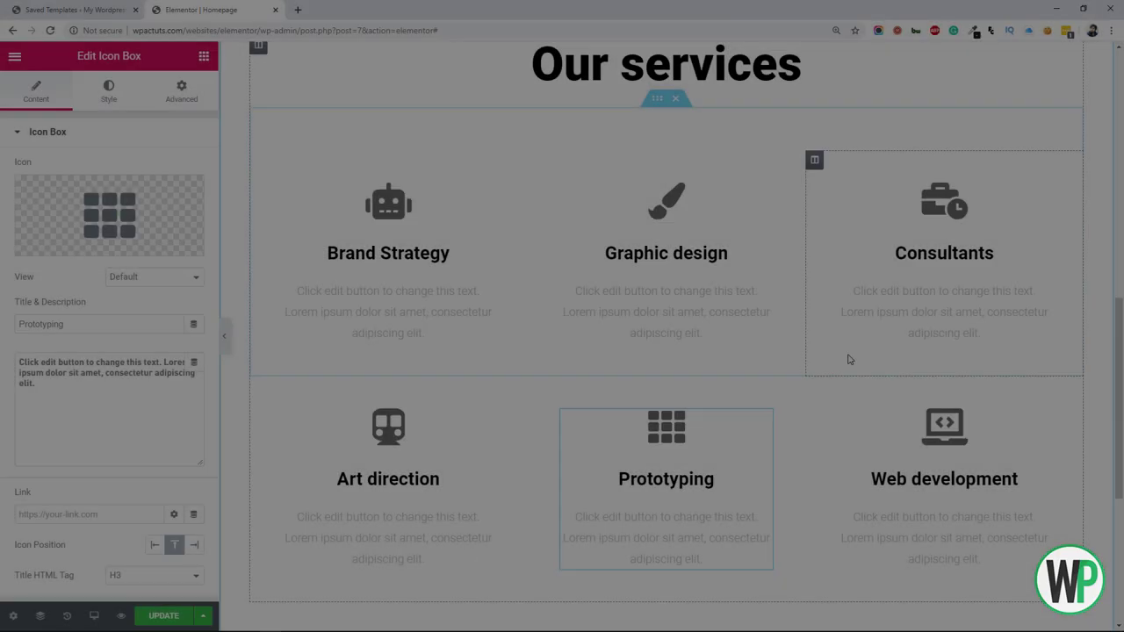
Step: Insert the white block with a centered phone and four surrounding items from the Features category below Our services, and select its phone image
{"action": "scroll", "coordinate": [650, 455], "scroll_direction": "up", "scroll_amount": 4}
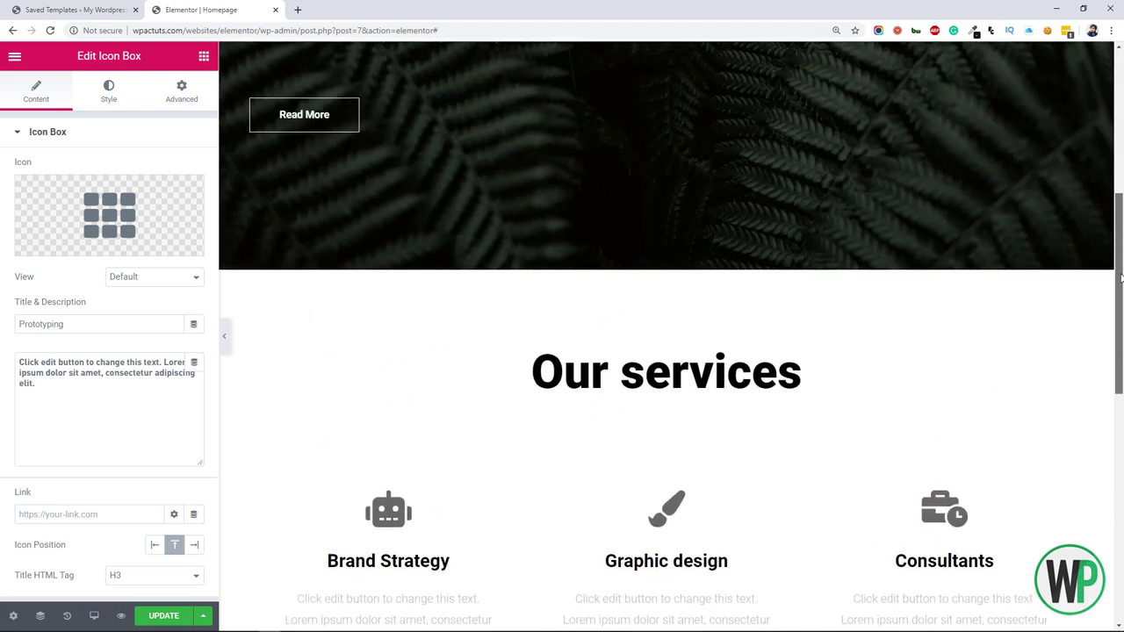
{"action": "scroll", "coordinate": [650, 455], "scroll_direction": "down", "scroll_amount": 7}
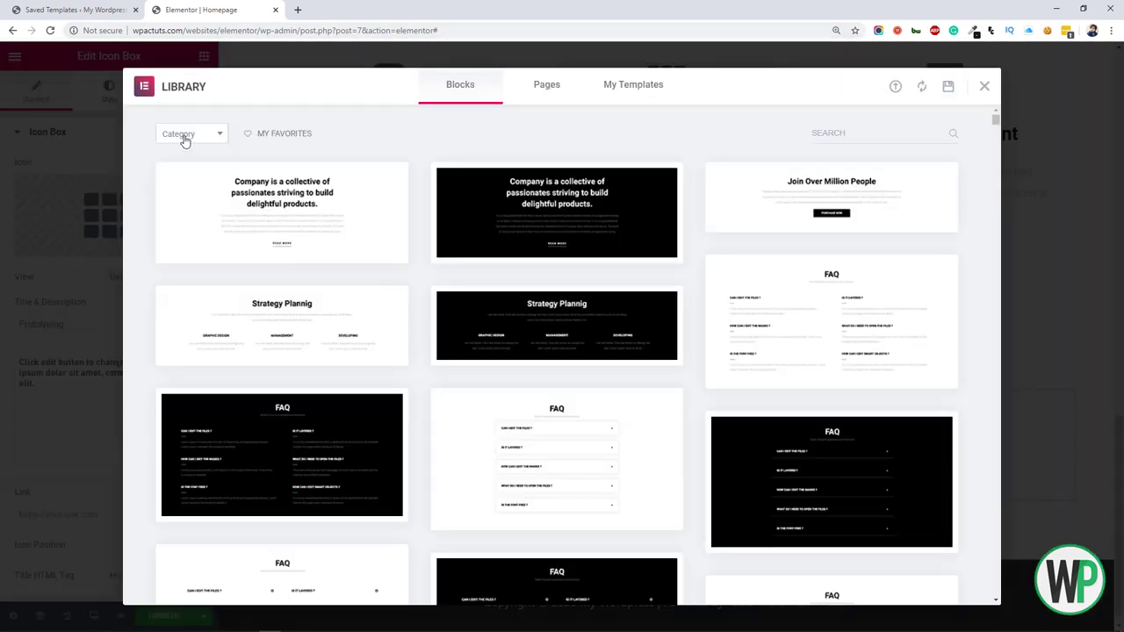
{"action": "left_click", "coordinate": [191, 139]}
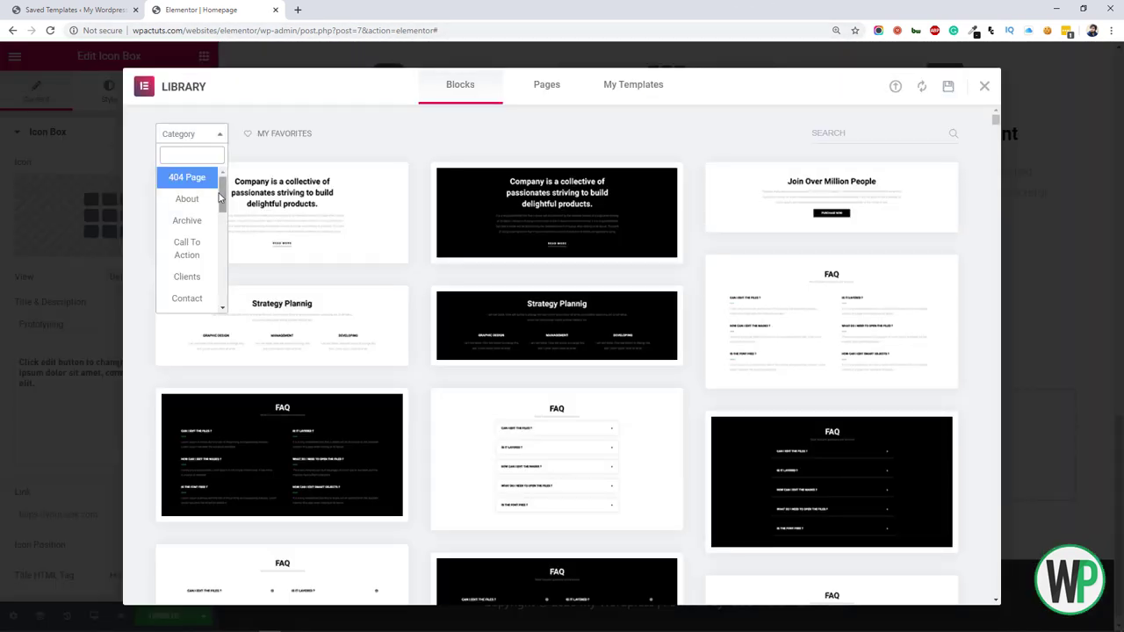
{"action": "left_click_drag", "start_coordinate": [220, 198], "coordinate": [220, 225]}
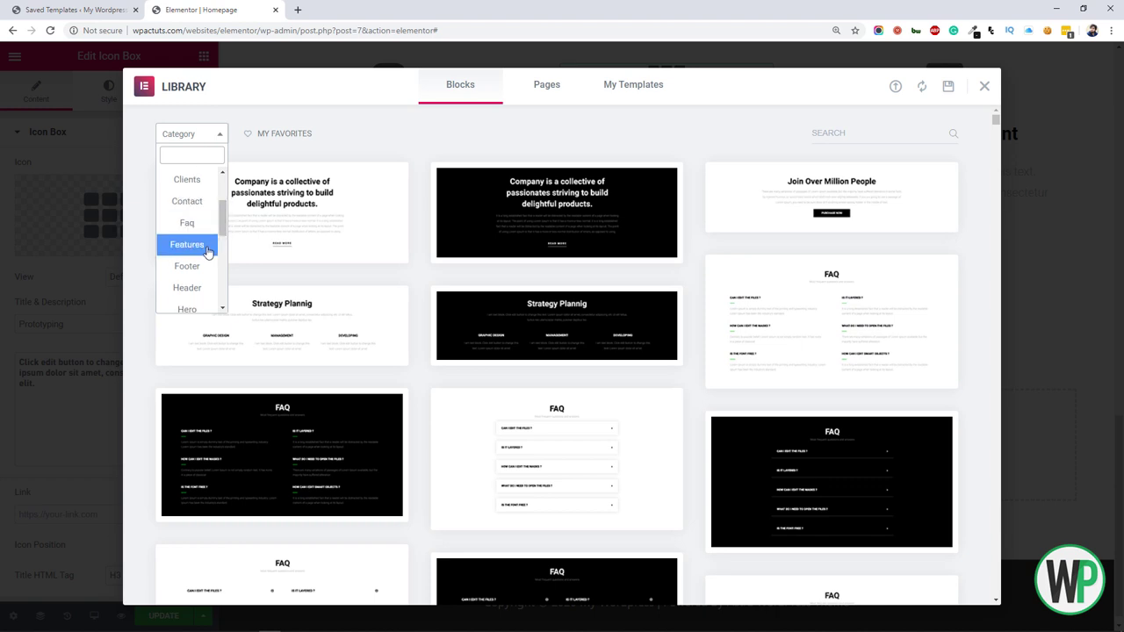
{"action": "left_click", "coordinate": [208, 248]}
{"action": "scroll", "coordinate": [620, 290], "scroll_direction": "down", "scroll_amount": 2}
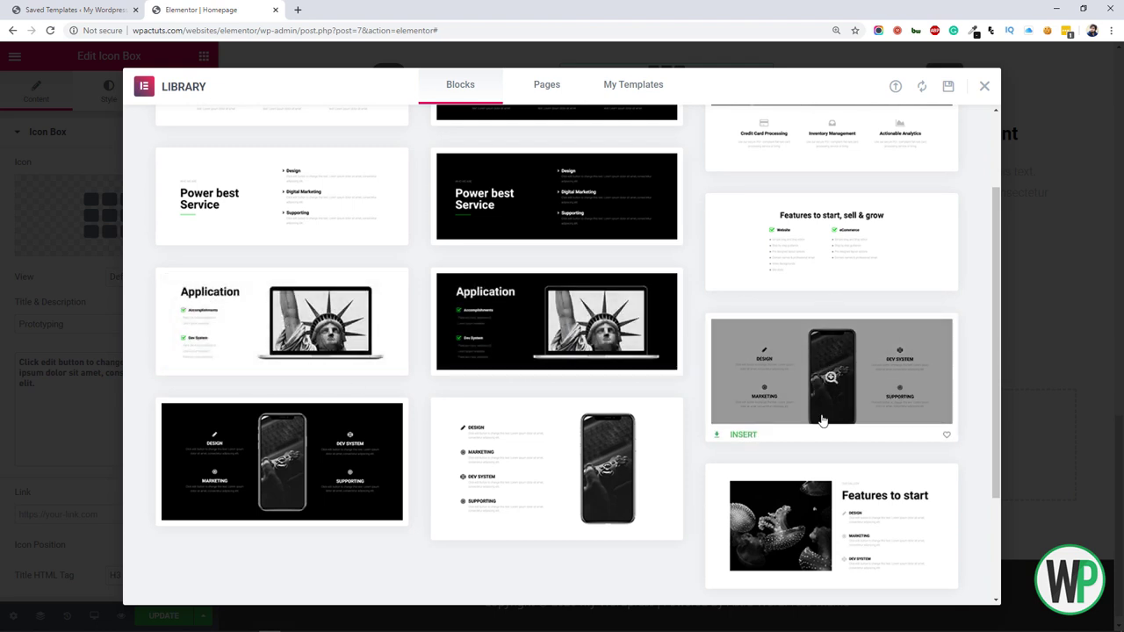
{"action": "left_click", "coordinate": [745, 432]}
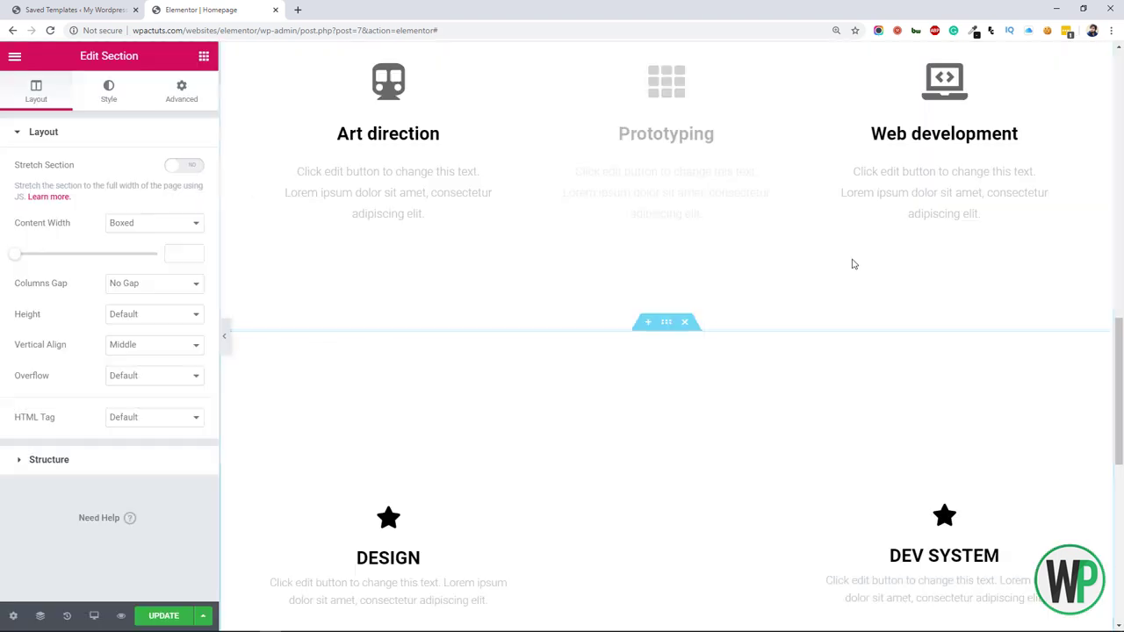
{"action": "left_click_drag", "start_coordinate": [1122, 365], "coordinate": [1121, 410]}
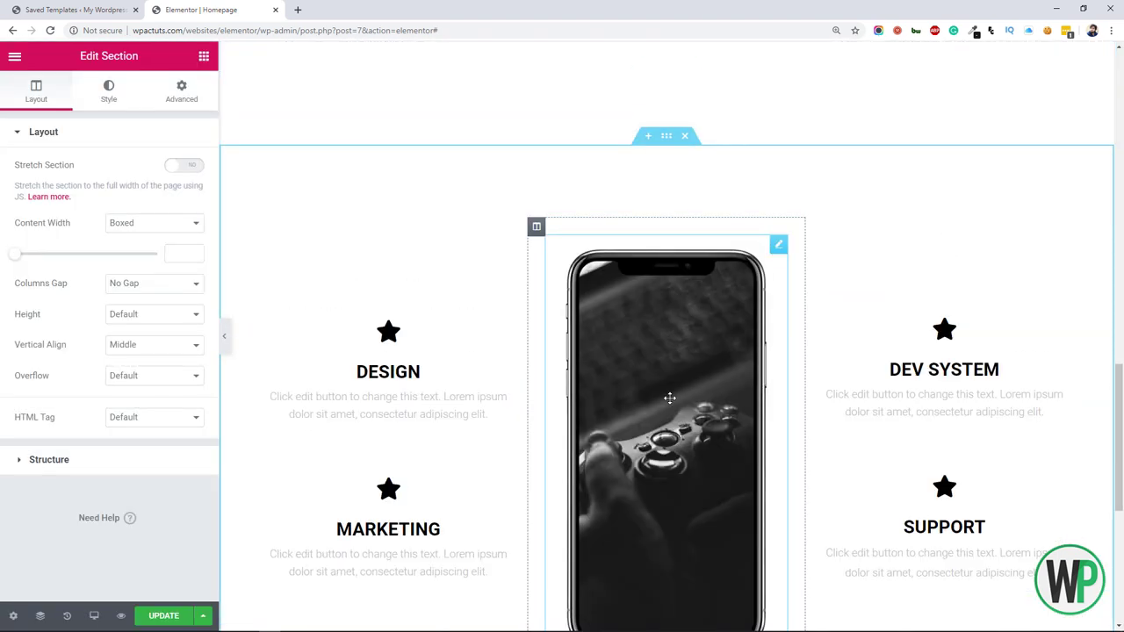
{"action": "left_click", "coordinate": [671, 398]}
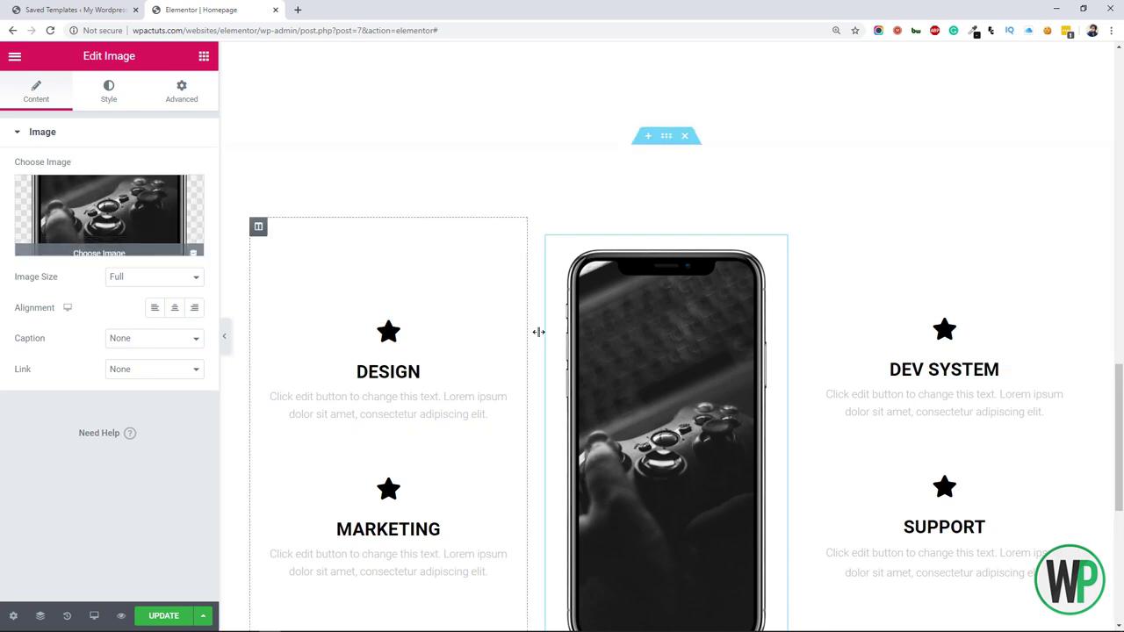
Step: Insert the white, three-counter Creative Charts block from the Stats category below the phone features section
{"action": "left_click_drag", "start_coordinate": [1122, 404], "coordinate": [1122, 544]}
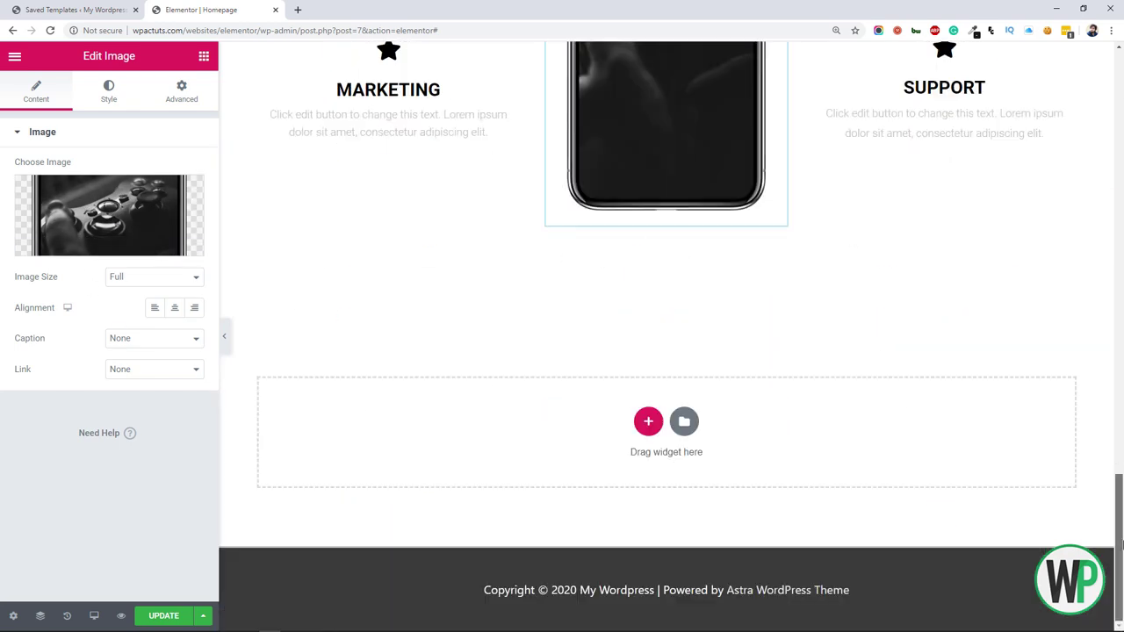
{"action": "left_click", "coordinate": [684, 420]}
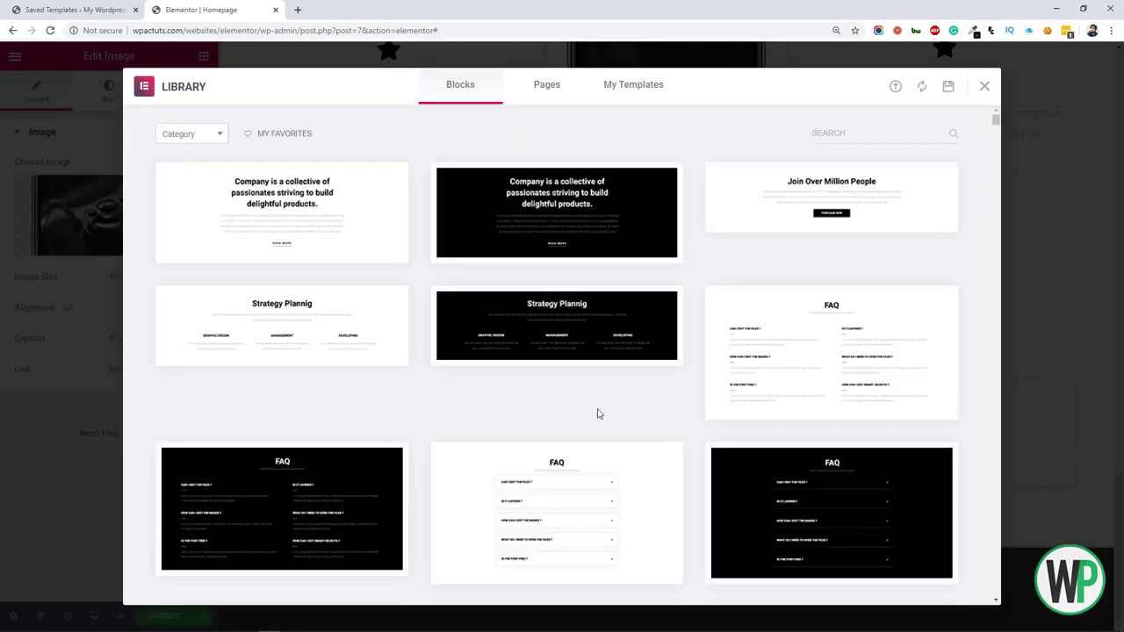
{"action": "left_click", "coordinate": [198, 138]}
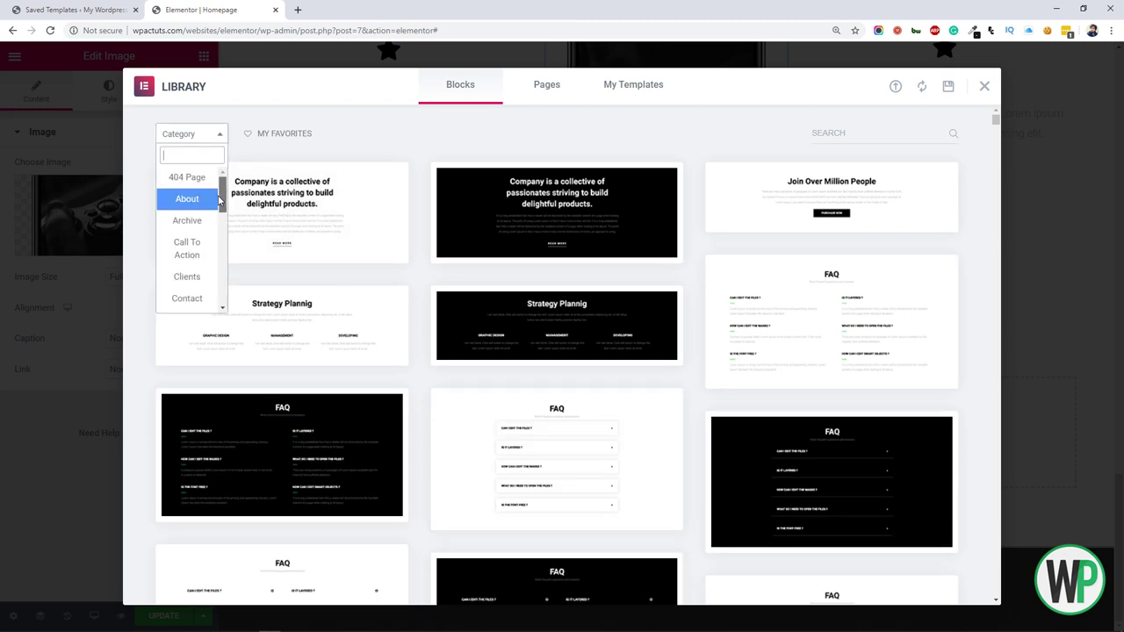
{"action": "left_click_drag", "start_coordinate": [221, 195], "coordinate": [221, 266]}
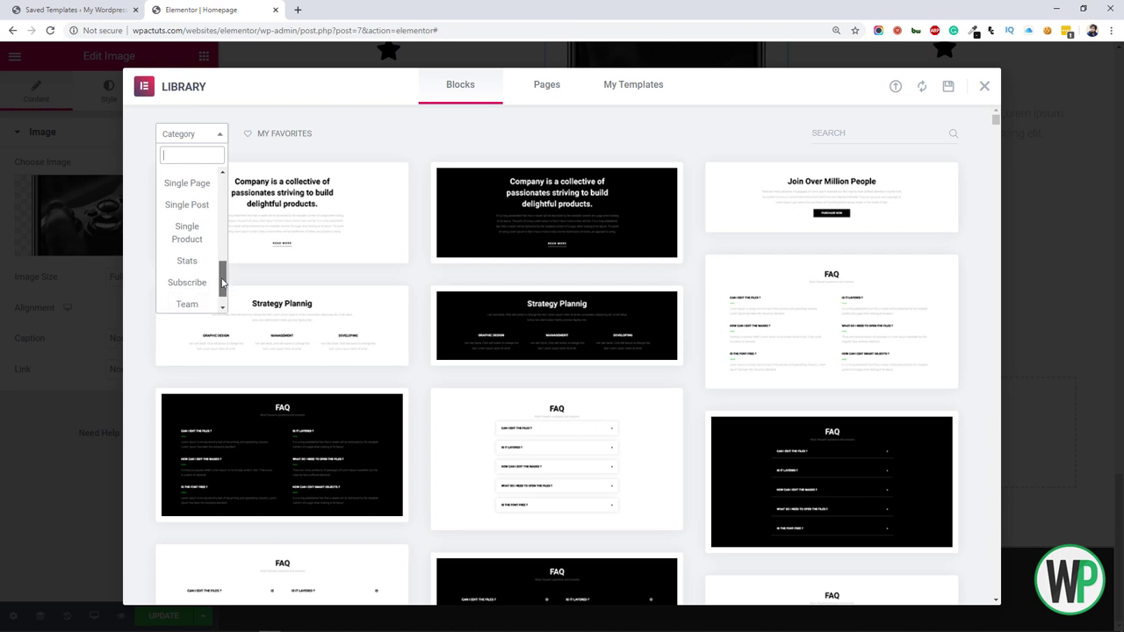
{"action": "left_click", "coordinate": [187, 237]}
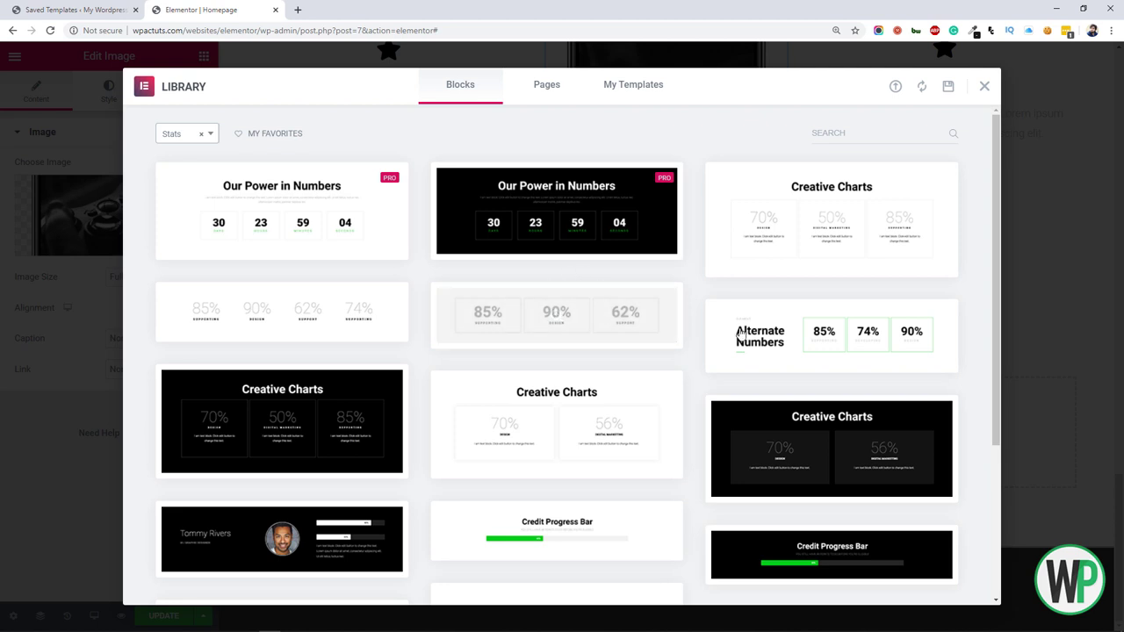
{"action": "mouse_move", "coordinate": [835, 259]}
{"action": "scroll", "coordinate": [836, 259], "scroll_direction": "down", "scroll_amount": 1}
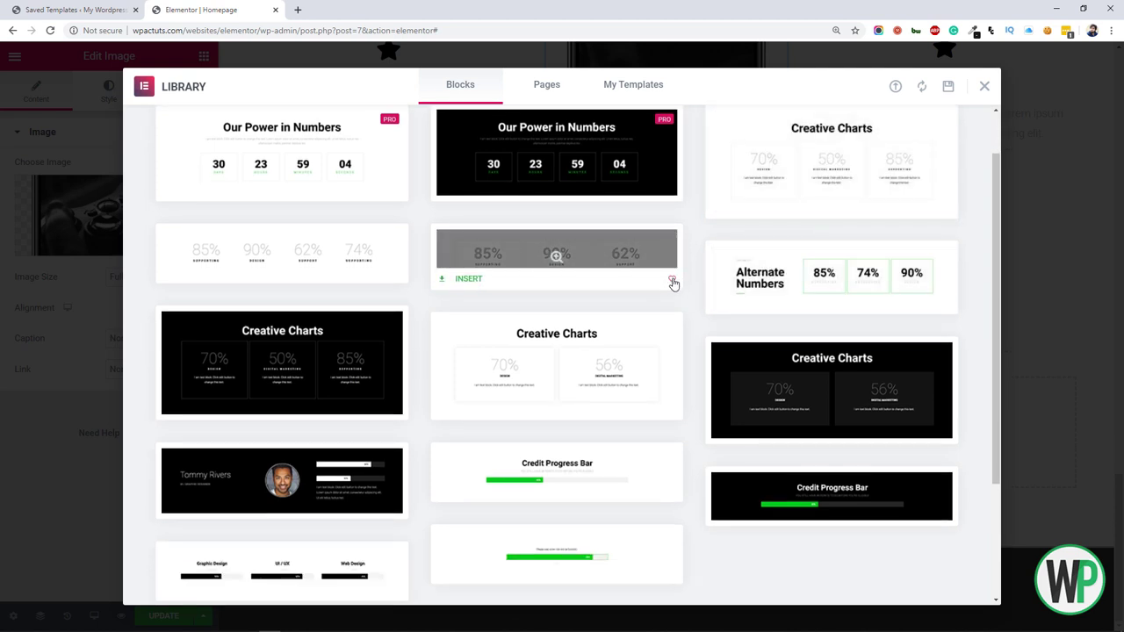
{"action": "left_click", "coordinate": [747, 213]}
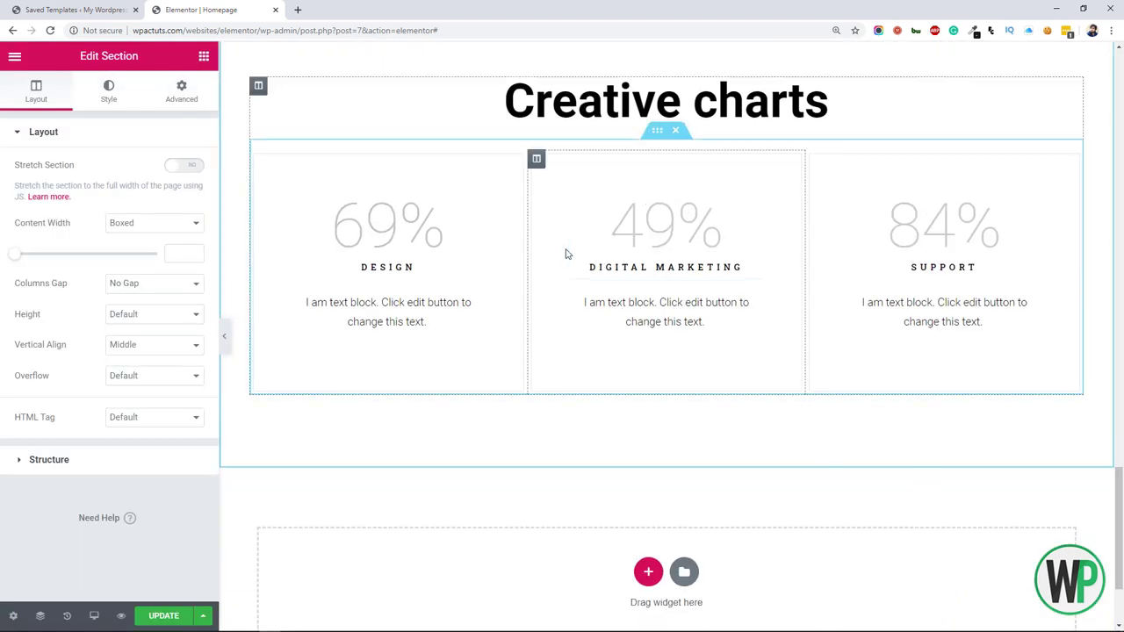
Step: Inspect the Digital Marketing and Design counter settings and the Creative charts heading settings, and review the page from its beginning
{"action": "left_click", "coordinate": [654, 241]}
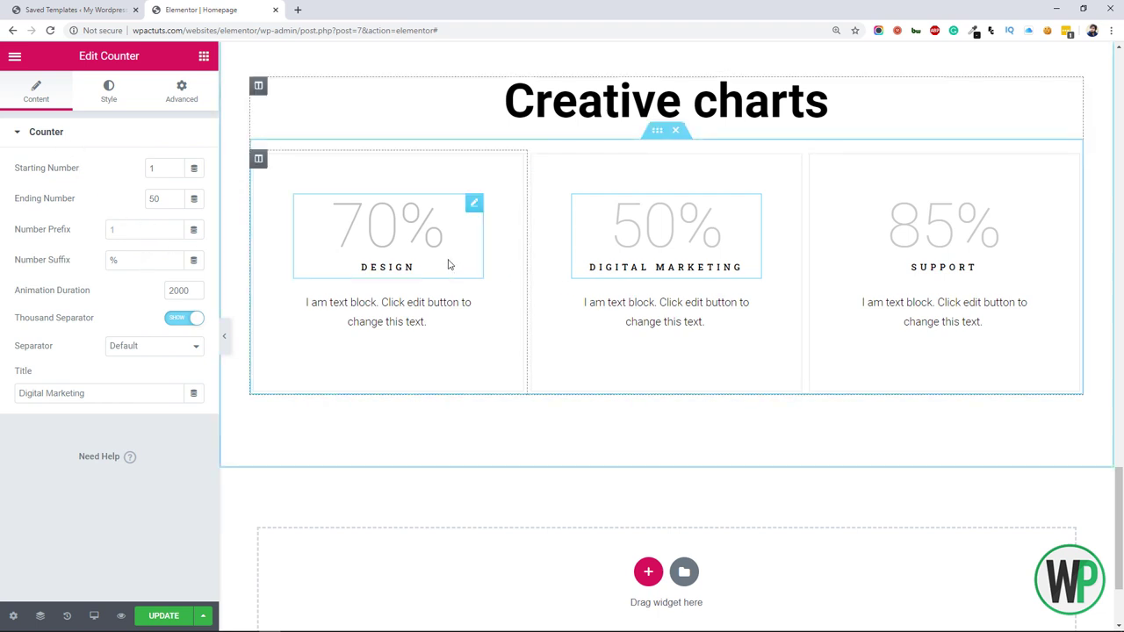
{"action": "left_click", "coordinate": [194, 168]}
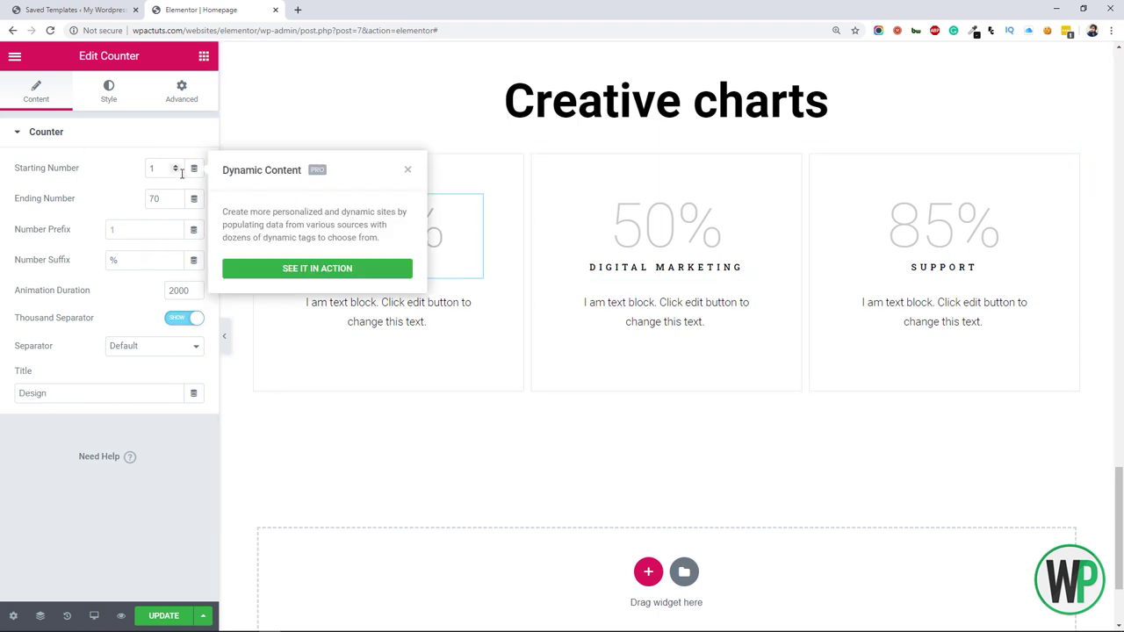
{"action": "left_click", "coordinate": [407, 170]}
{"action": "left_click", "coordinate": [826, 101]}
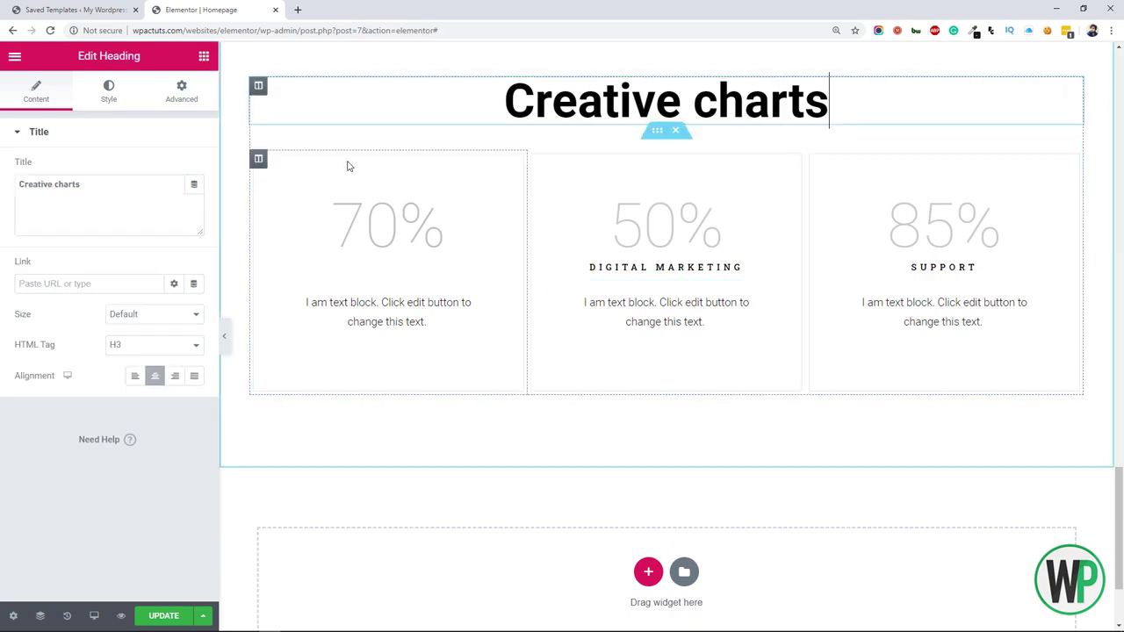
{"action": "left_click_drag", "start_coordinate": [1120, 478], "coordinate": [1120, 55]}
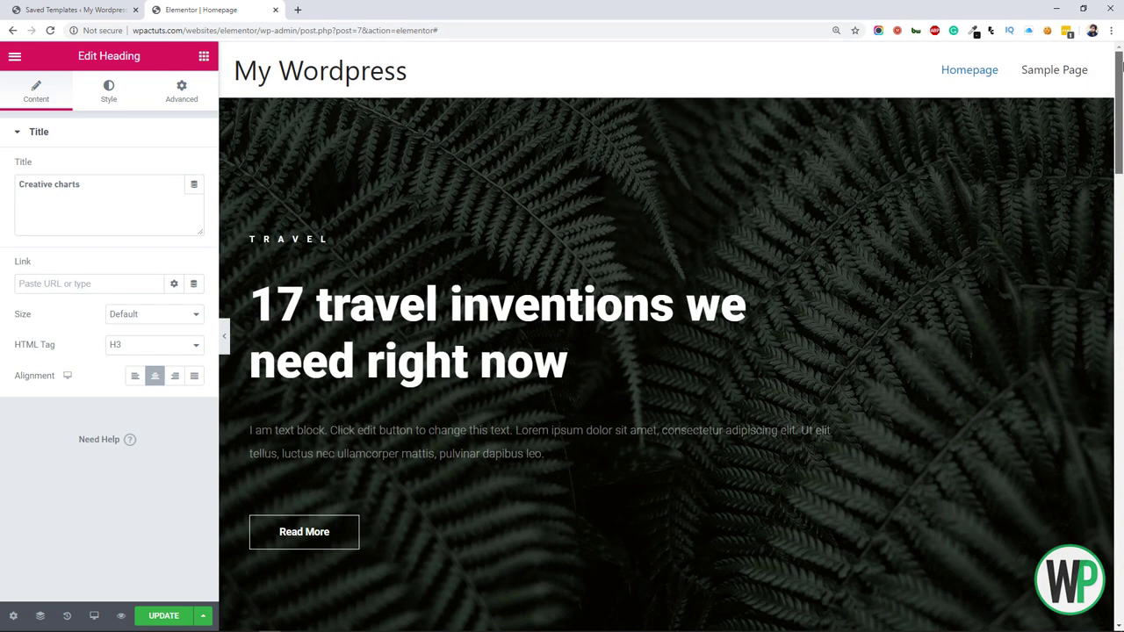
{"action": "left_click_drag", "start_coordinate": [1120, 94], "coordinate": [1096, 489]}
Step: Insert the white, three-card Check Out Our Testimonials block with shadowed cards from the Testimonials category below the Creative charts section
{"action": "scroll", "coordinate": [789, 474], "scroll_direction": "down", "scroll_amount": 2}
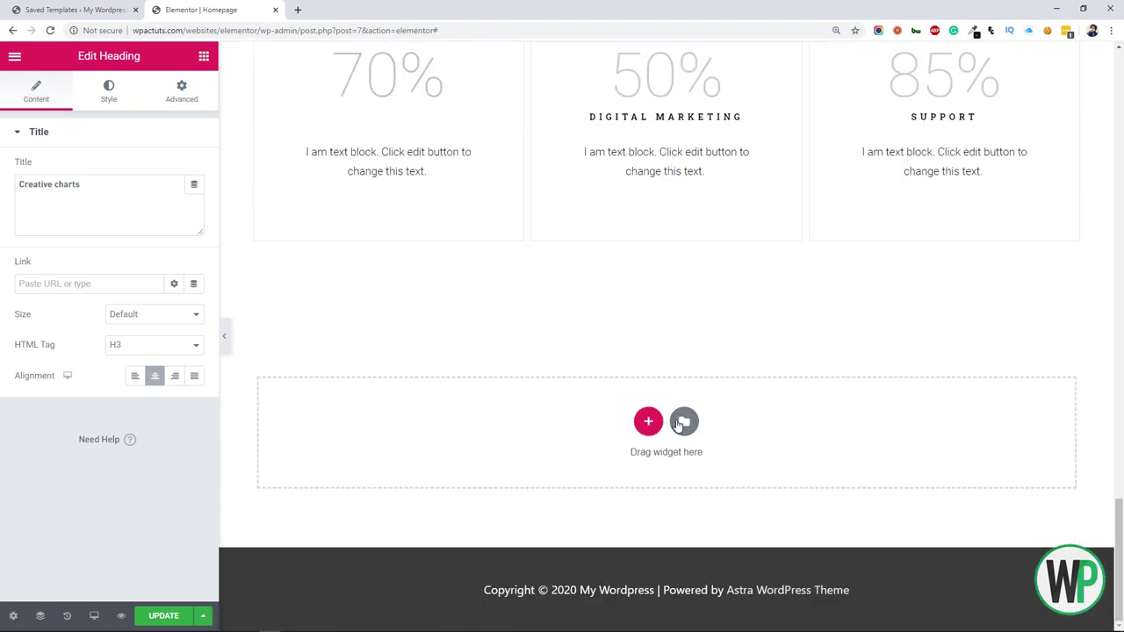
{"action": "left_click", "coordinate": [684, 421]}
{"action": "left_click", "coordinate": [213, 135]}
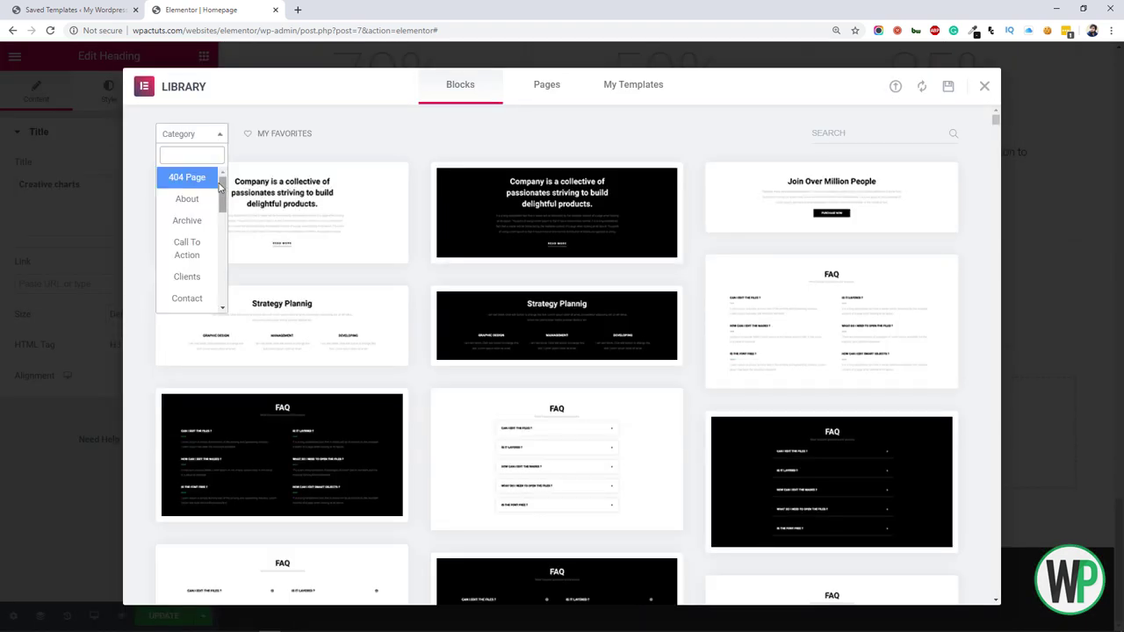
{"action": "left_click_drag", "start_coordinate": [219, 187], "coordinate": [227, 315]}
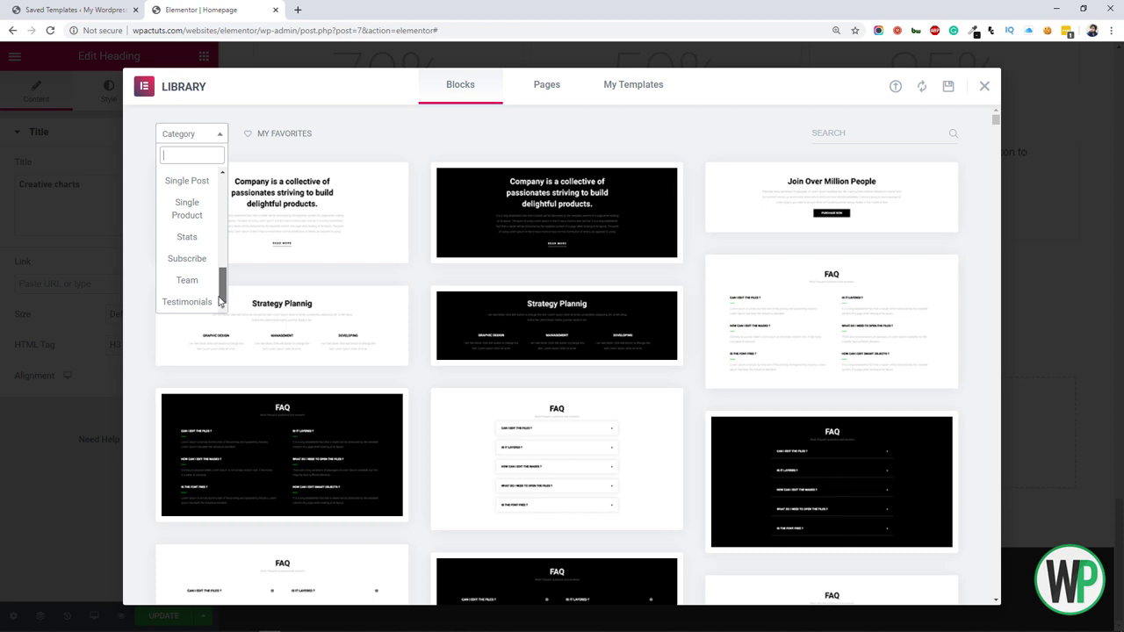
{"action": "left_click", "coordinate": [187, 302]}
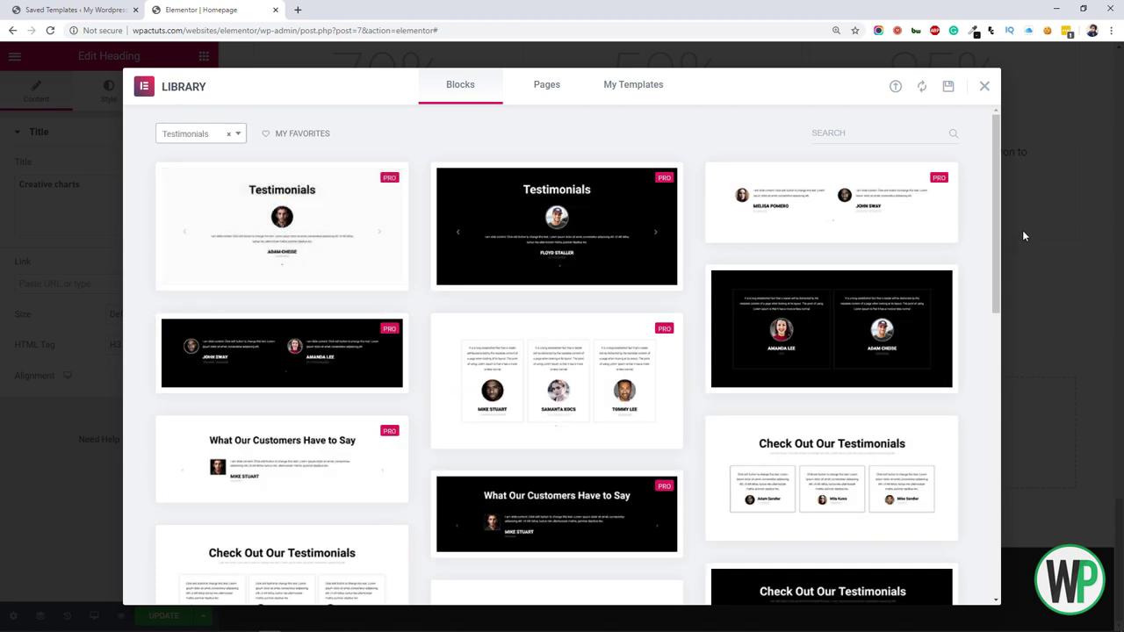
{"action": "left_click_drag", "start_coordinate": [1001, 230], "coordinate": [987, 352]}
{"action": "scroll", "coordinate": [987, 352], "scroll_direction": "up", "scroll_amount": 2}
{"action": "scroll", "coordinate": [310, 314], "scroll_direction": "down", "scroll_amount": 2}
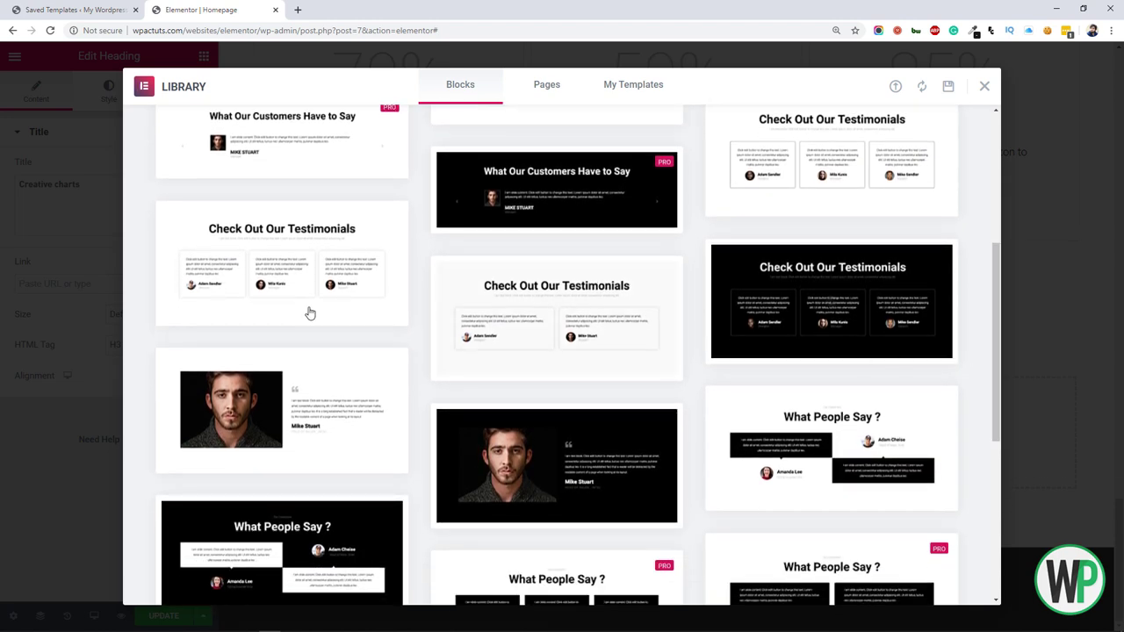
{"action": "left_click", "coordinate": [195, 315]}
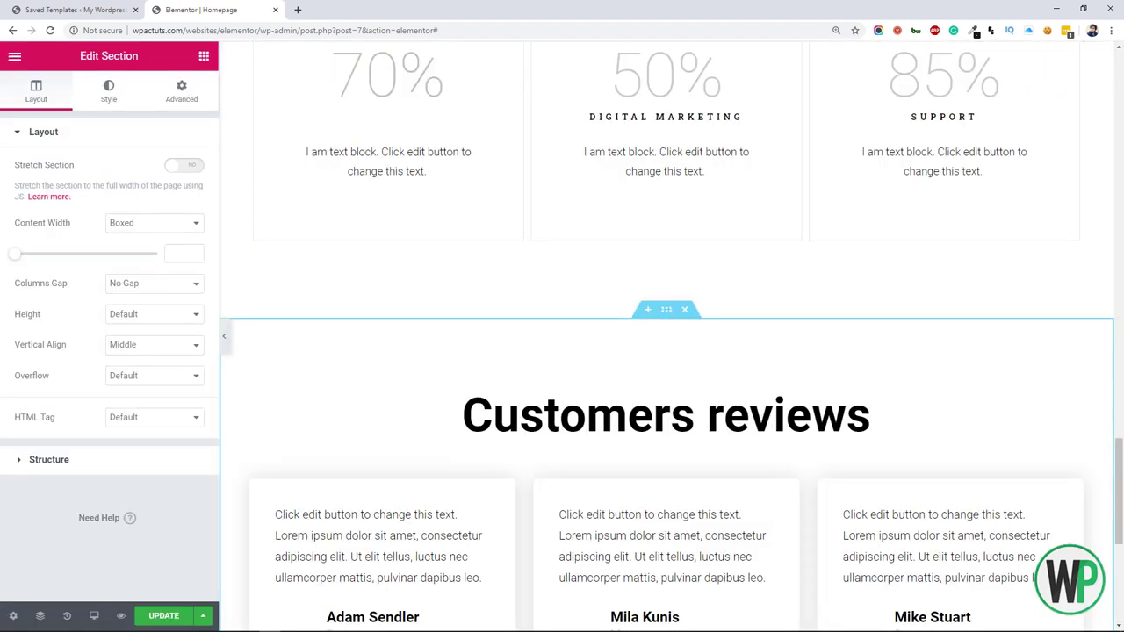
Step: Review the new testimonials section and browse the Subscribe category of the block library for a newsletter block
{"action": "left_click_drag", "start_coordinate": [1120, 465], "coordinate": [1120, 569]}
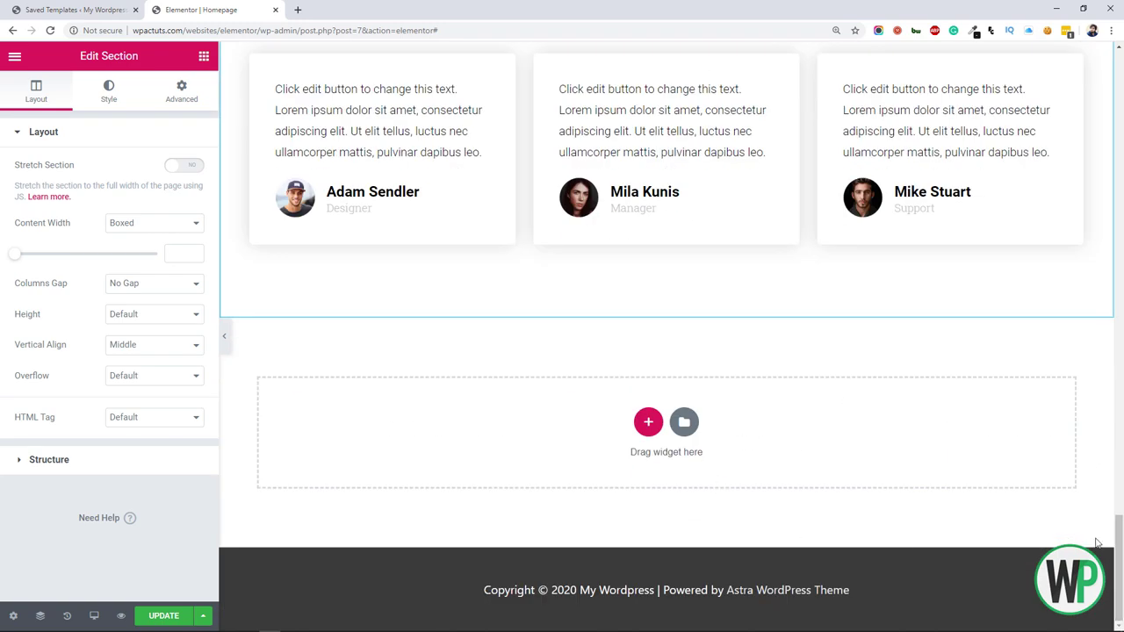
{"action": "scroll", "coordinate": [1096, 542], "scroll_direction": "up", "scroll_amount": 4}
{"action": "scroll", "coordinate": [847, 533], "scroll_direction": "down", "scroll_amount": 4}
{"action": "left_click", "coordinate": [685, 424]}
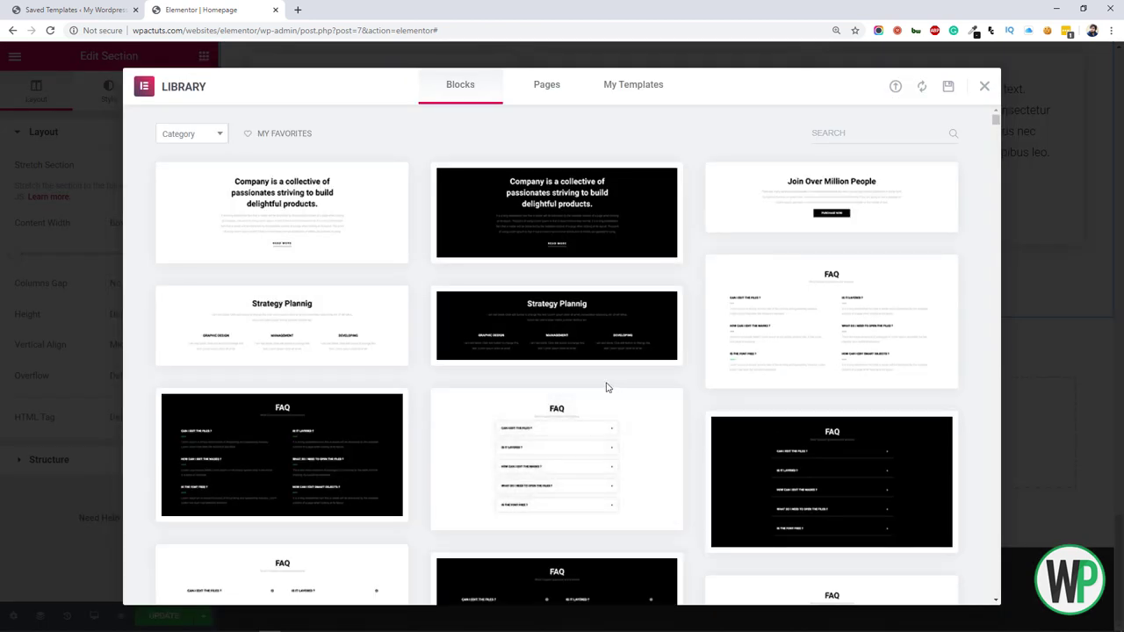
{"action": "mouse_move", "coordinate": [589, 392]}
{"action": "left_click", "coordinate": [218, 137]}
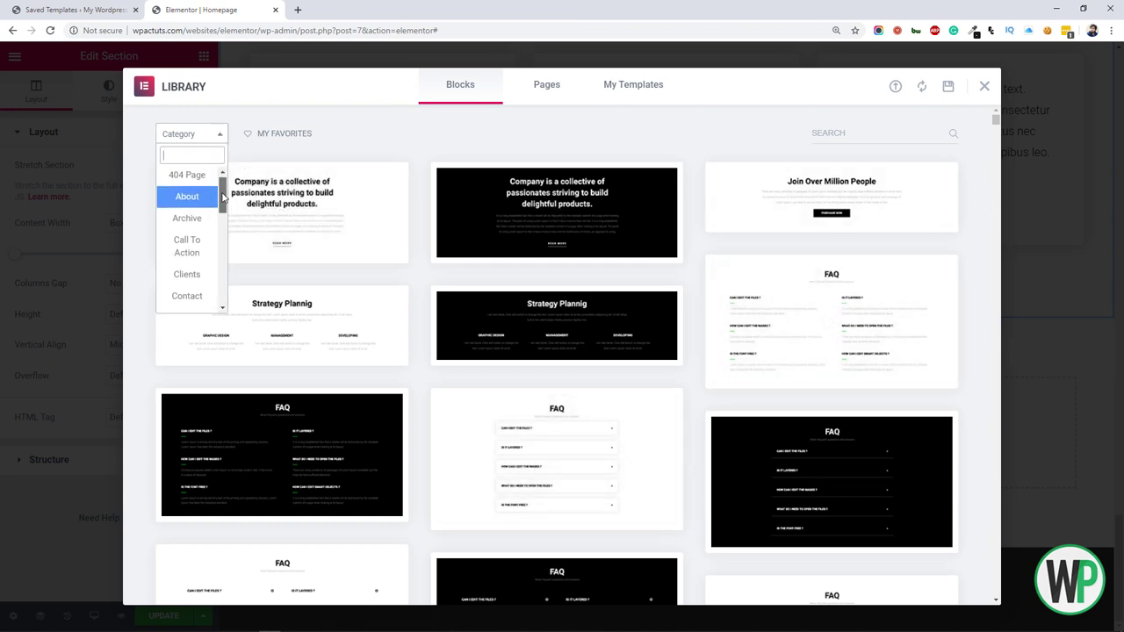
{"action": "left_click_drag", "start_coordinate": [223, 198], "coordinate": [214, 294]}
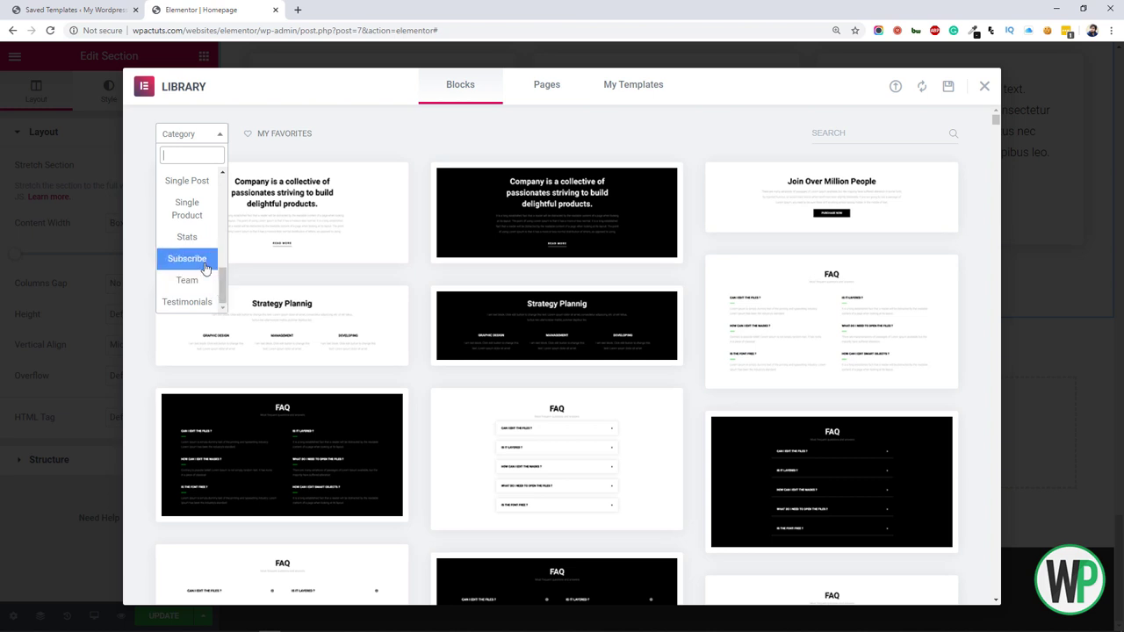
{"action": "left_click", "coordinate": [187, 258]}
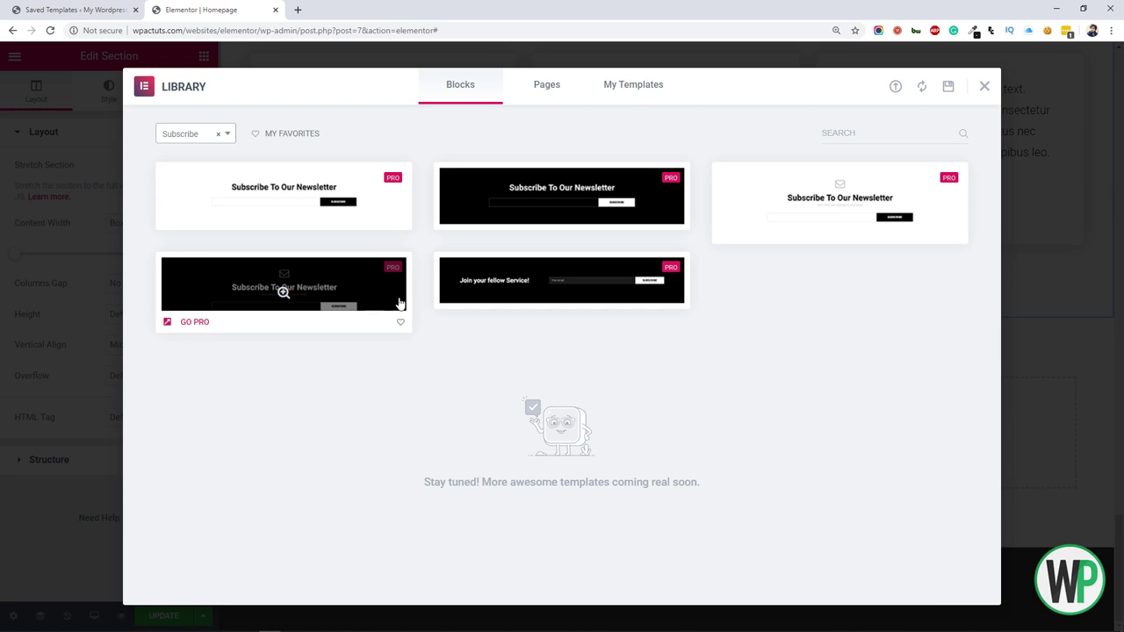
Step: Insert the white, single-column FAQ accordion block with five questions from the Faq category below the testimonials section
{"action": "left_click", "coordinate": [176, 137]}
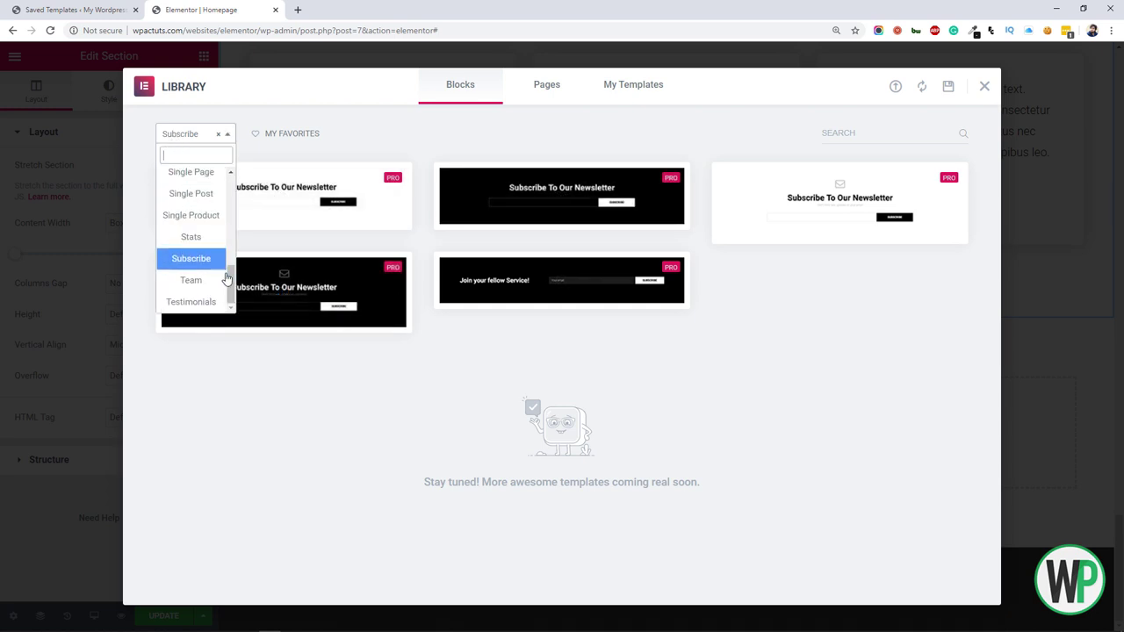
{"action": "left_click_drag", "start_coordinate": [229, 283], "coordinate": [235, 231]}
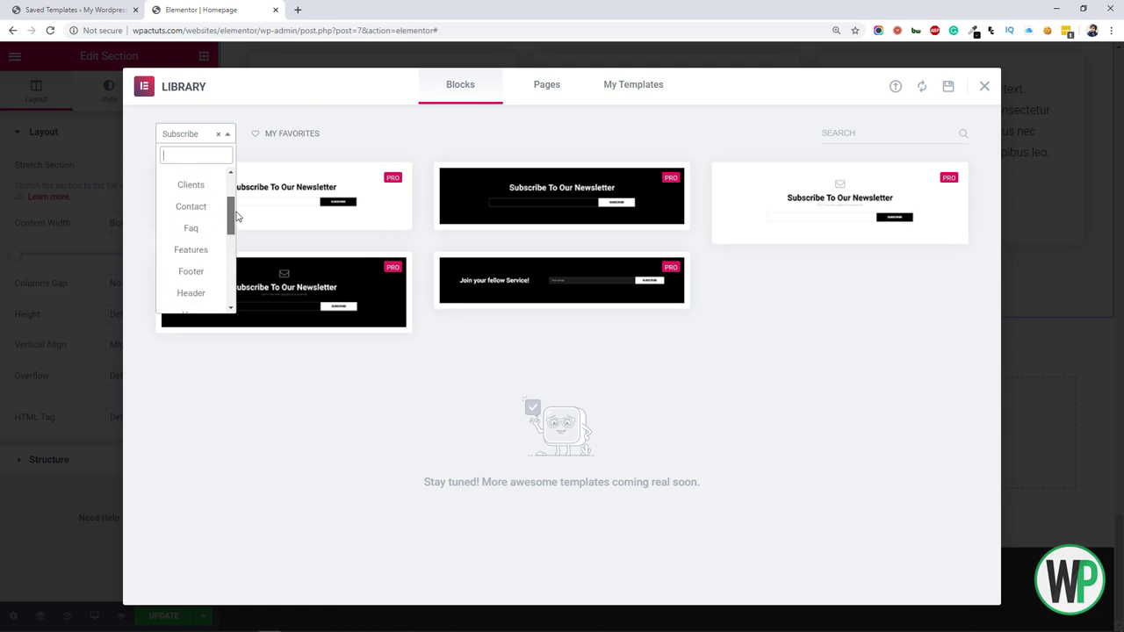
{"action": "left_click", "coordinate": [203, 239]}
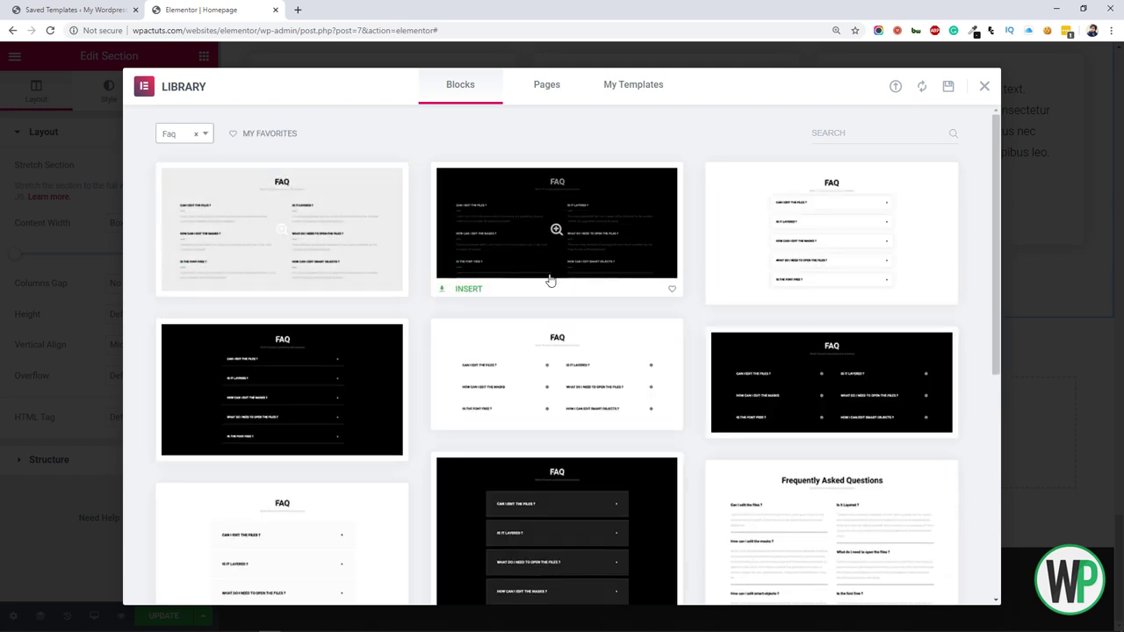
{"action": "scroll", "coordinate": [654, 325], "scroll_direction": "down", "scroll_amount": 1}
{"action": "mouse_move", "coordinate": [802, 243]}
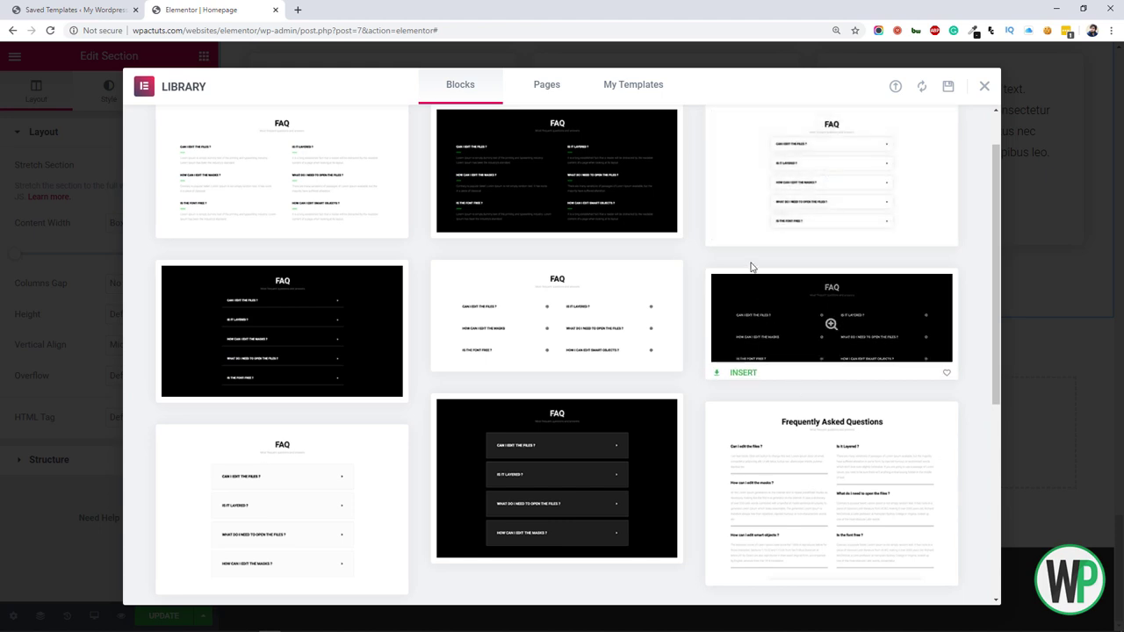
{"action": "left_click", "coordinate": [742, 235]}
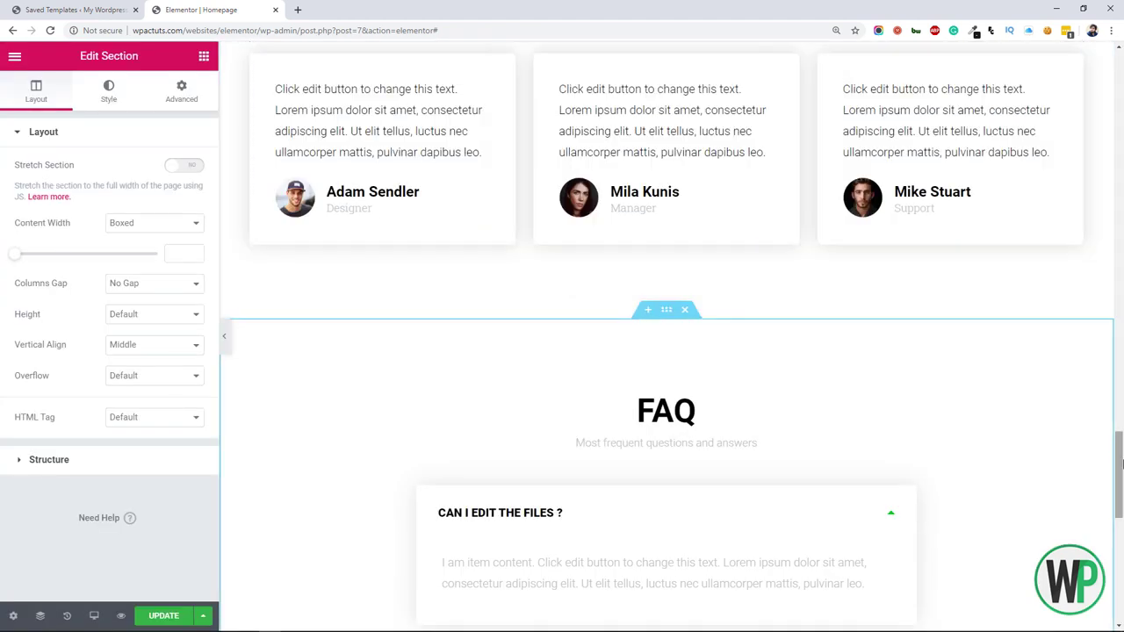
Step: Test the FAQ accordion by expanding its Is it Layered, masks and open-the-files questions, and update the page
{"action": "left_click_drag", "start_coordinate": [1121, 464], "coordinate": [1120, 590]}
{"action": "left_click", "coordinate": [905, 173]}
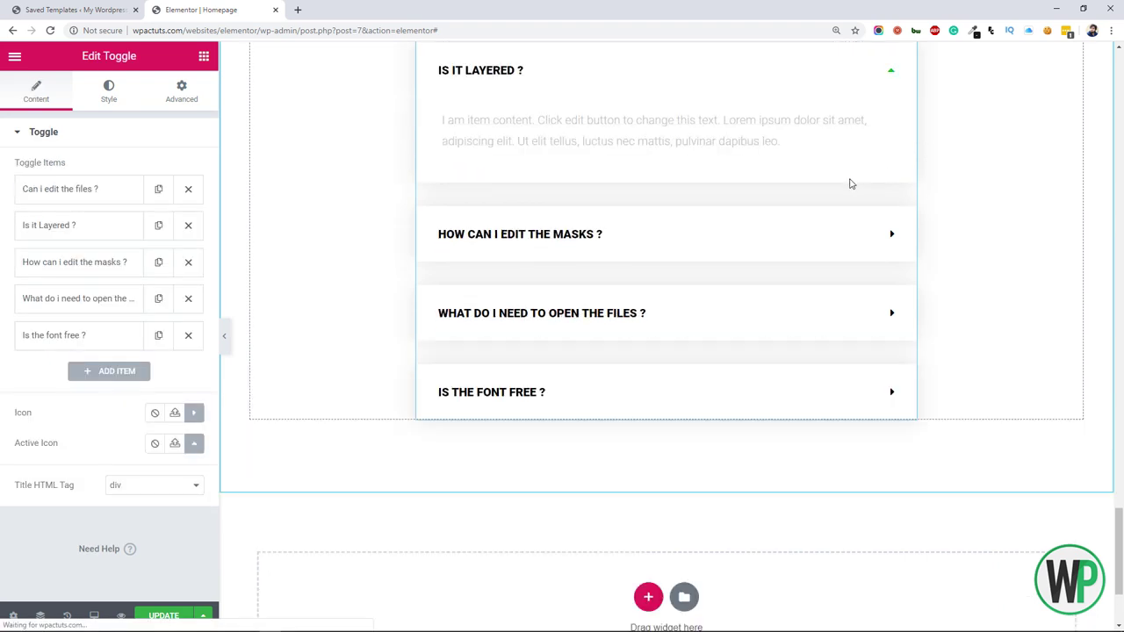
{"action": "left_click", "coordinate": [765, 248]}
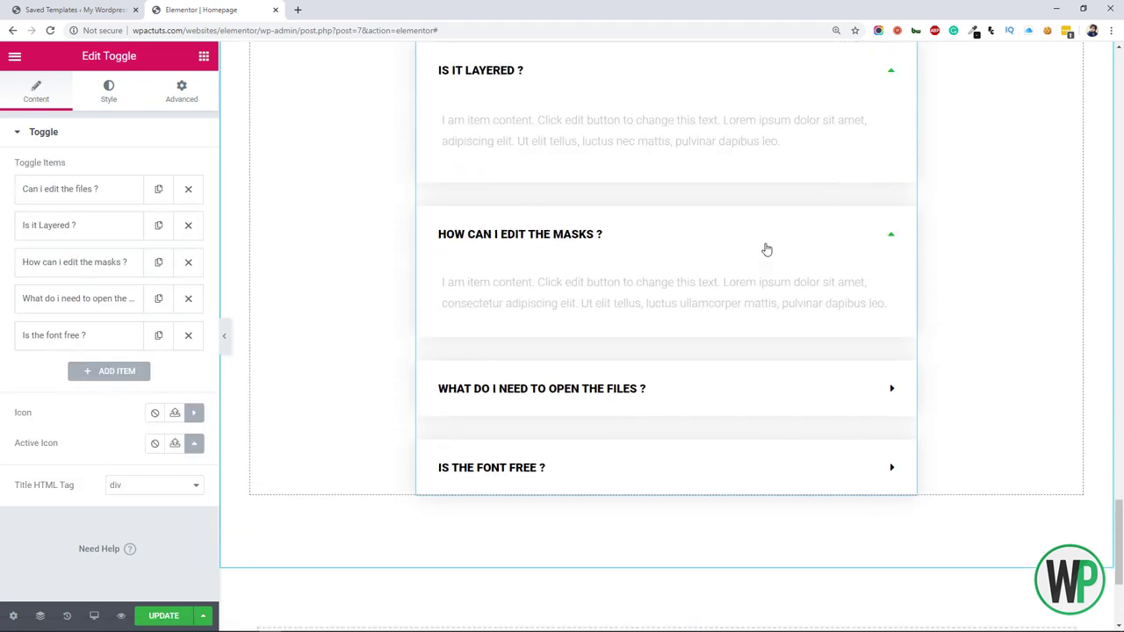
{"action": "left_click", "coordinate": [609, 391]}
{"action": "scroll", "coordinate": [883, 482], "scroll_direction": "up", "scroll_amount": 4}
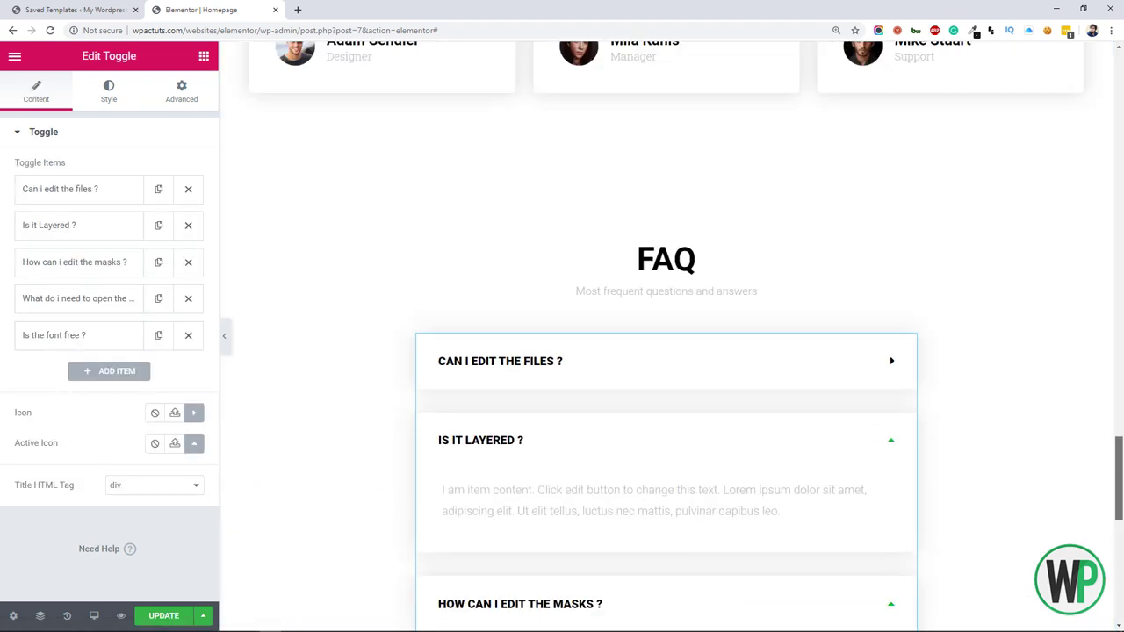
{"action": "left_click_drag", "start_coordinate": [1118, 478], "coordinate": [1118, 606]}
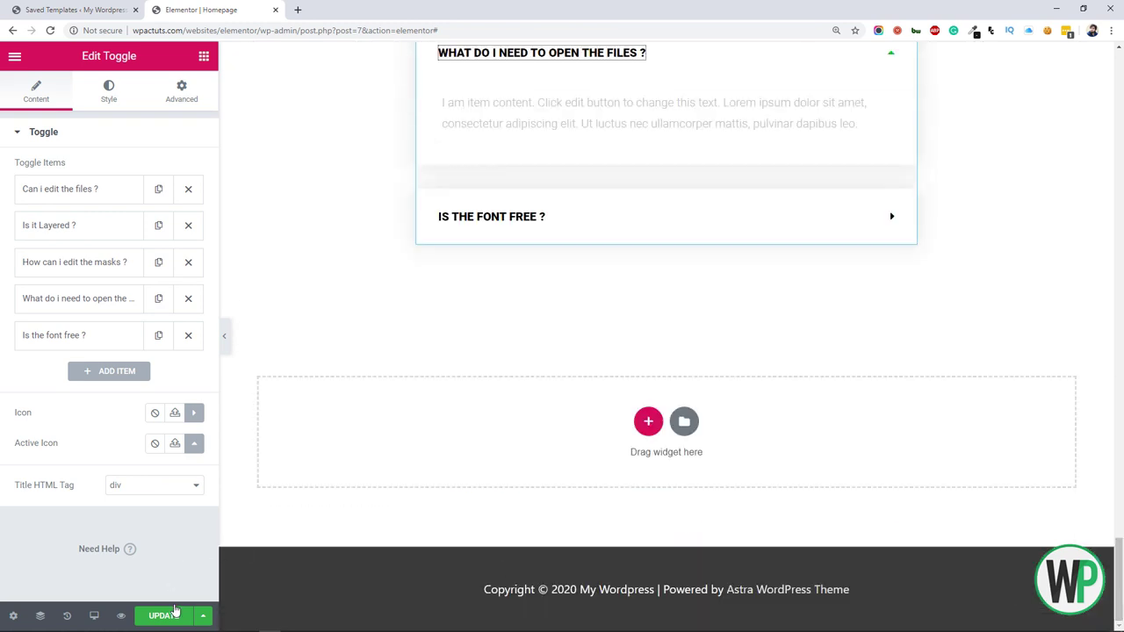
Step: Centre-align the hero heading "17 travel inventions we need right now"
{"action": "left_click_drag", "start_coordinate": [1111, 547], "coordinate": [1120, 119]}
{"action": "scroll", "coordinate": [487, 292], "scroll_direction": "down", "scroll_amount": 1}
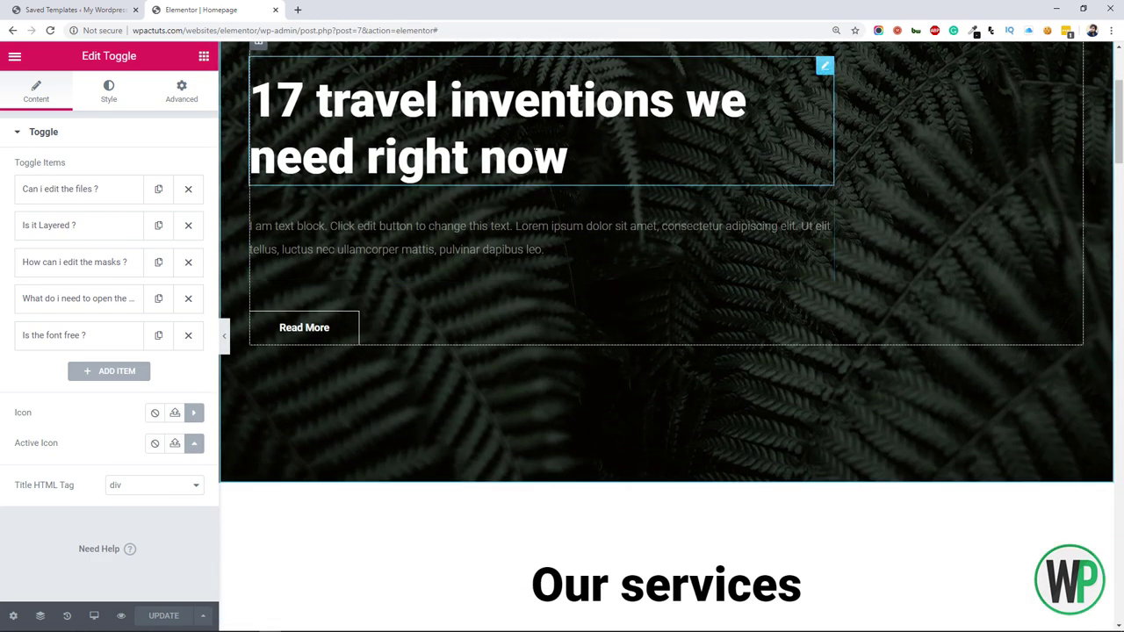
{"action": "left_click", "coordinate": [456, 158]}
{"action": "left_click", "coordinate": [154, 375]}
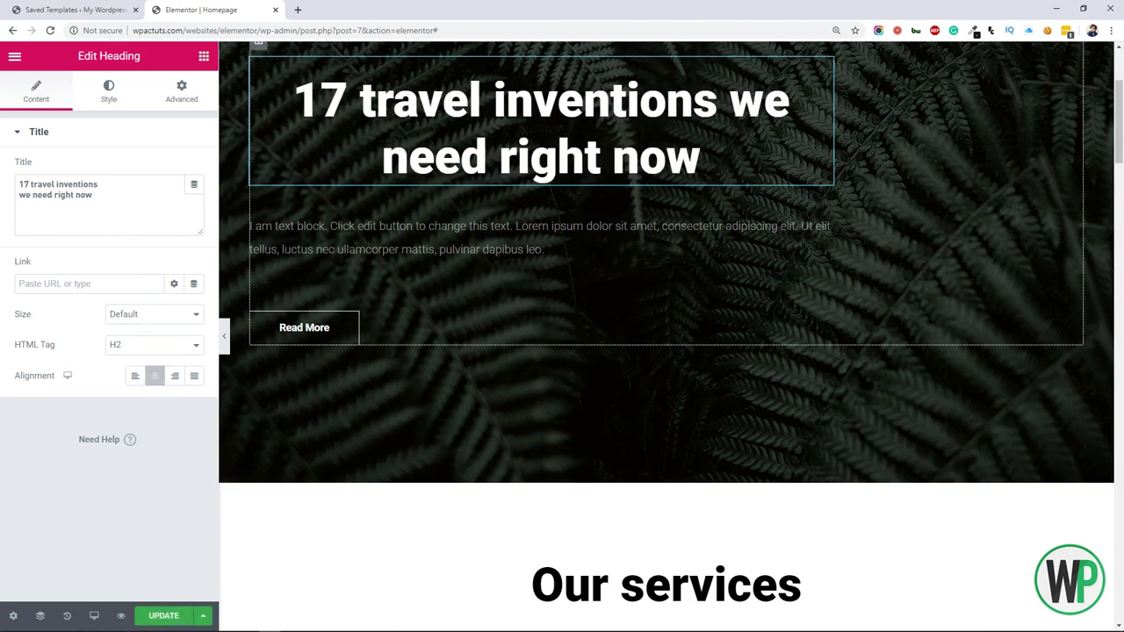
Step: Set the hero column's right padding to 0
{"action": "scroll", "coordinate": [527, 255], "scroll_direction": "up", "scroll_amount": 3}
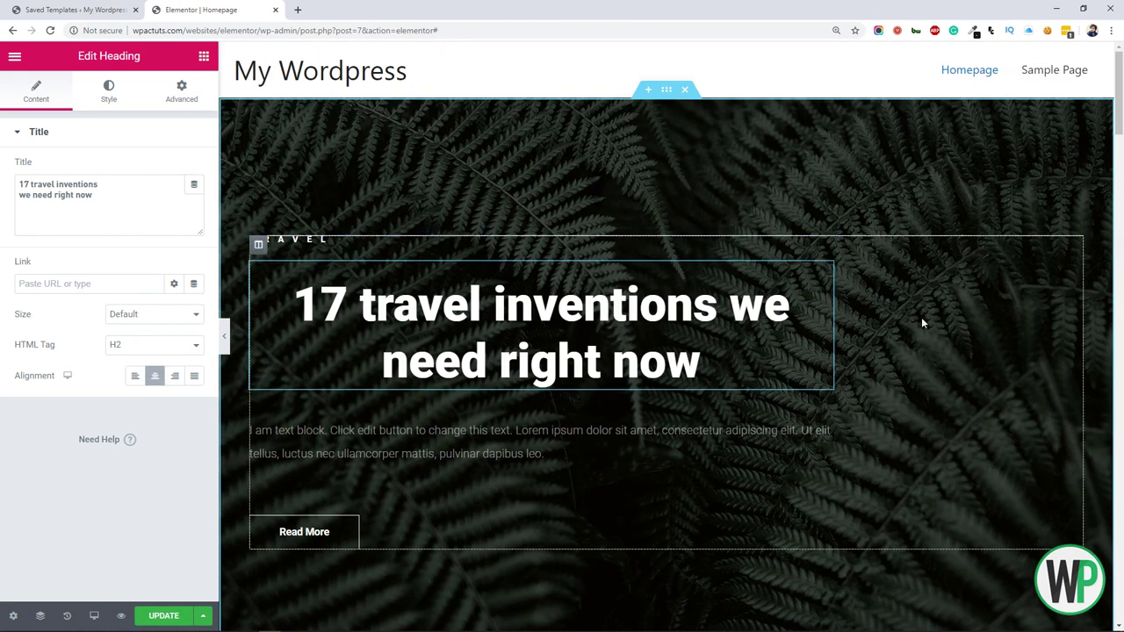
{"action": "left_click", "coordinate": [258, 244]}
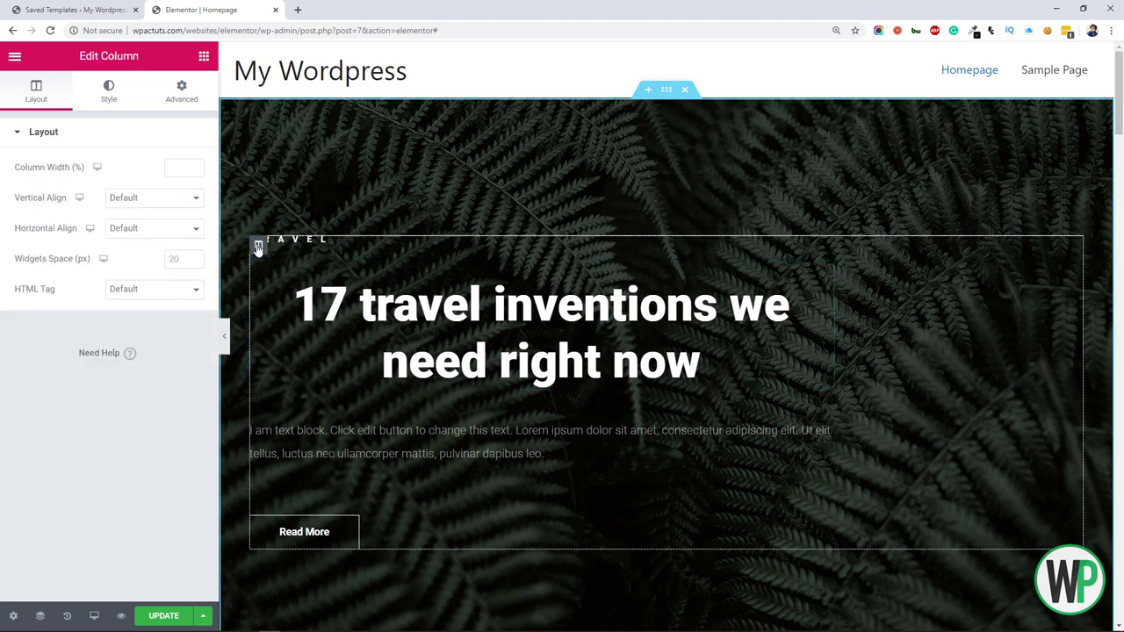
{"action": "left_click", "coordinate": [180, 99]}
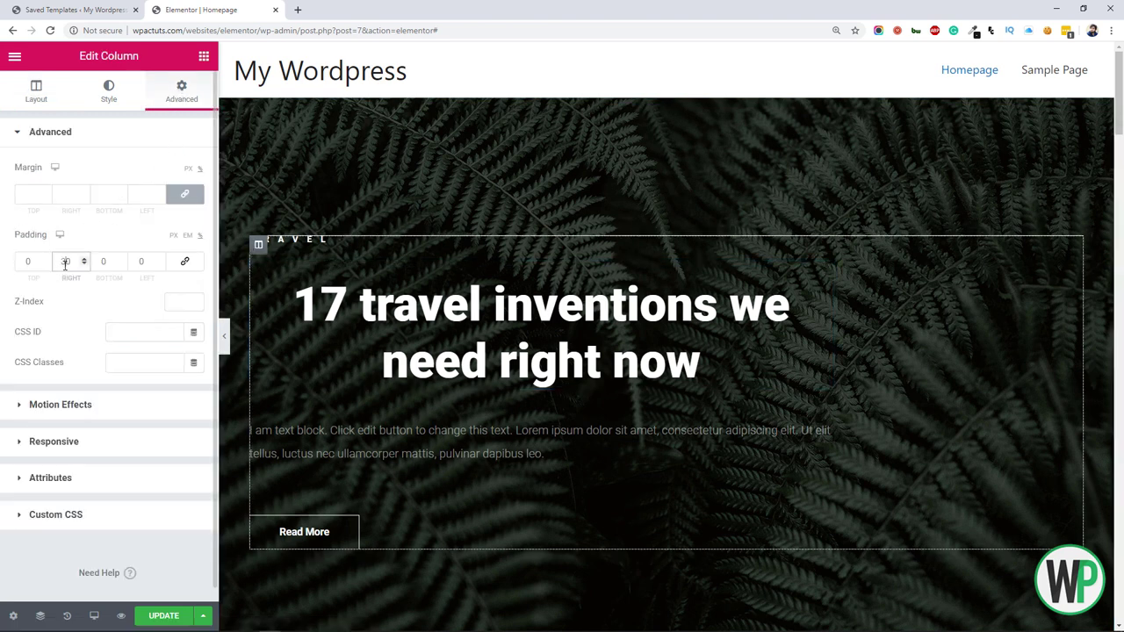
{"action": "type", "text": "0"}
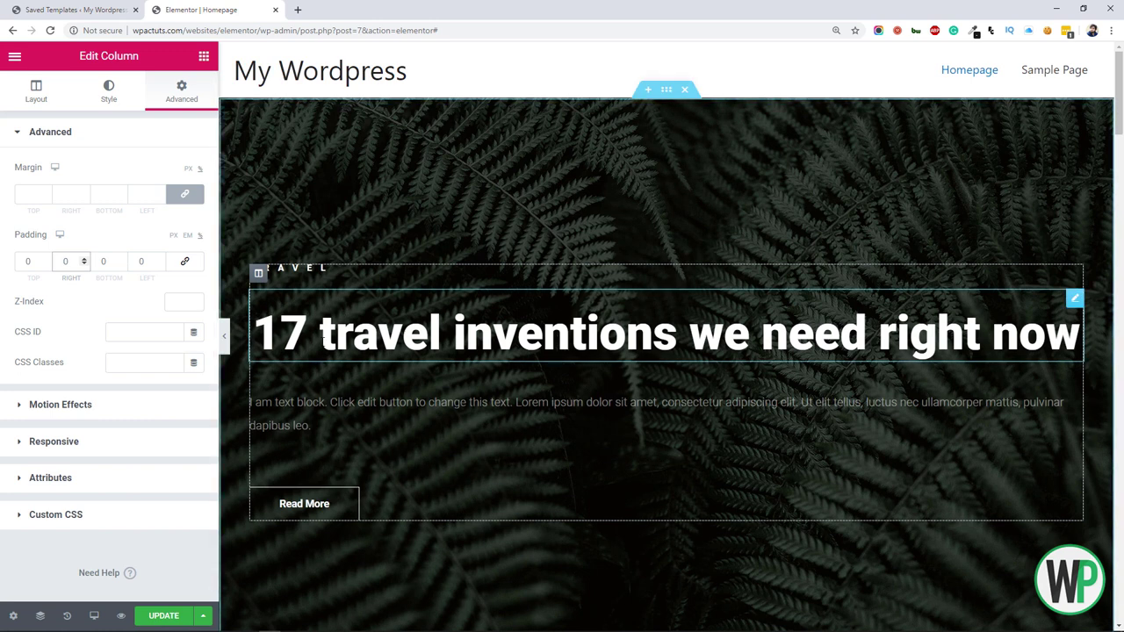
Step: Set the hero section's boxed content width to 800
{"action": "left_click", "coordinate": [666, 89]}
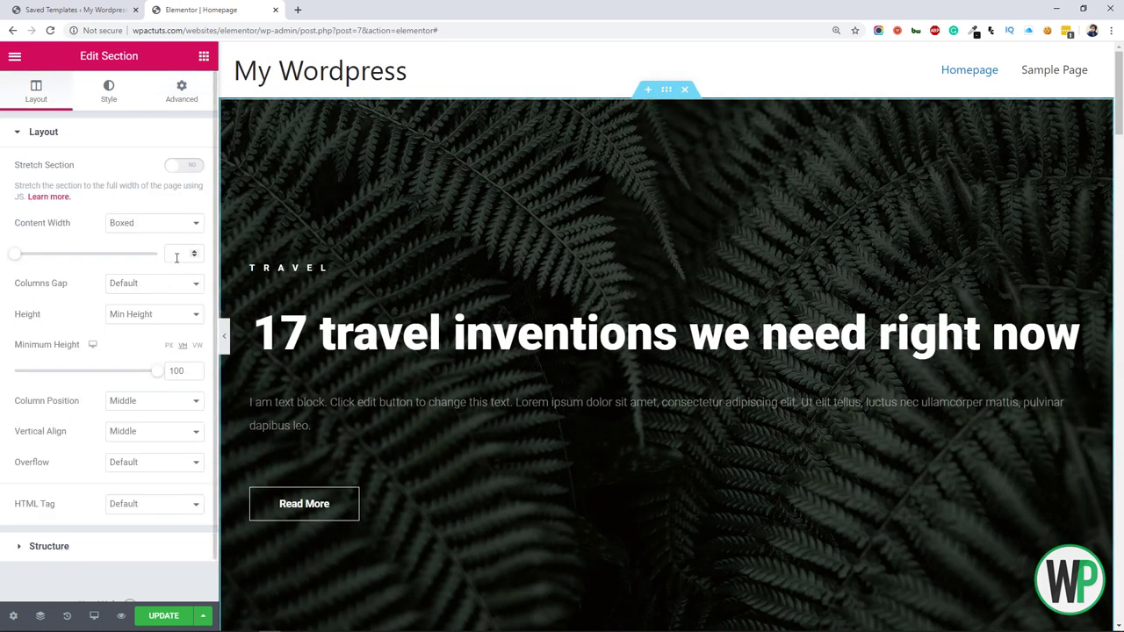
{"action": "left_click", "coordinate": [173, 252]}
{"action": "type", "text": "800"}
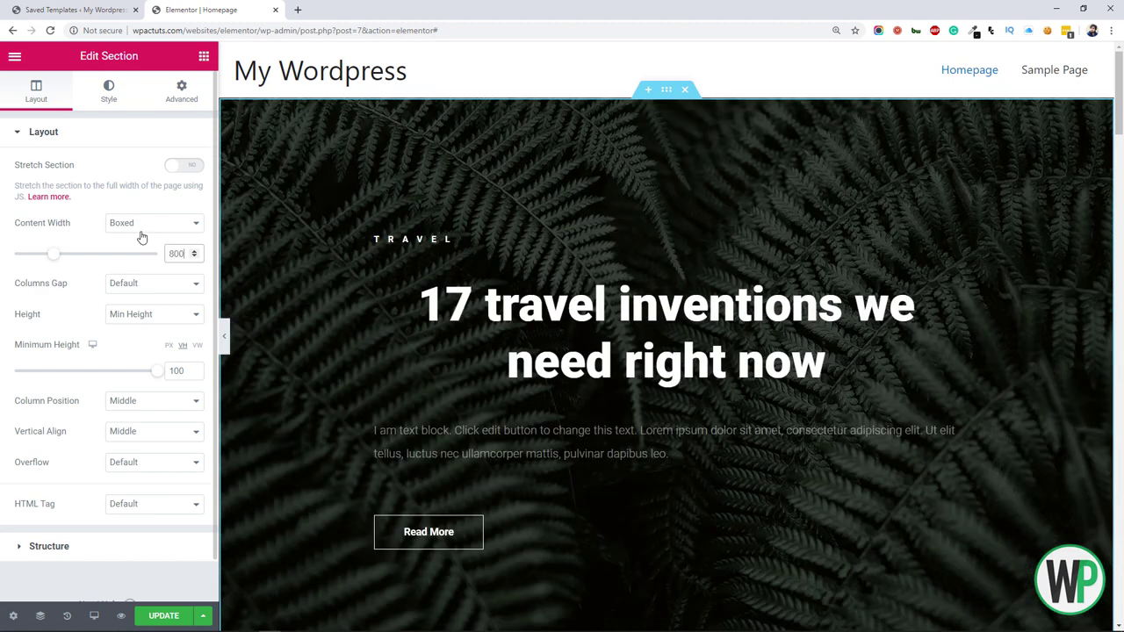
Step: Centre-align the hero section's text block, Read More button and small Travel heading
{"action": "scroll", "coordinate": [1121, 126], "scroll_direction": "down", "scroll_amount": 1}
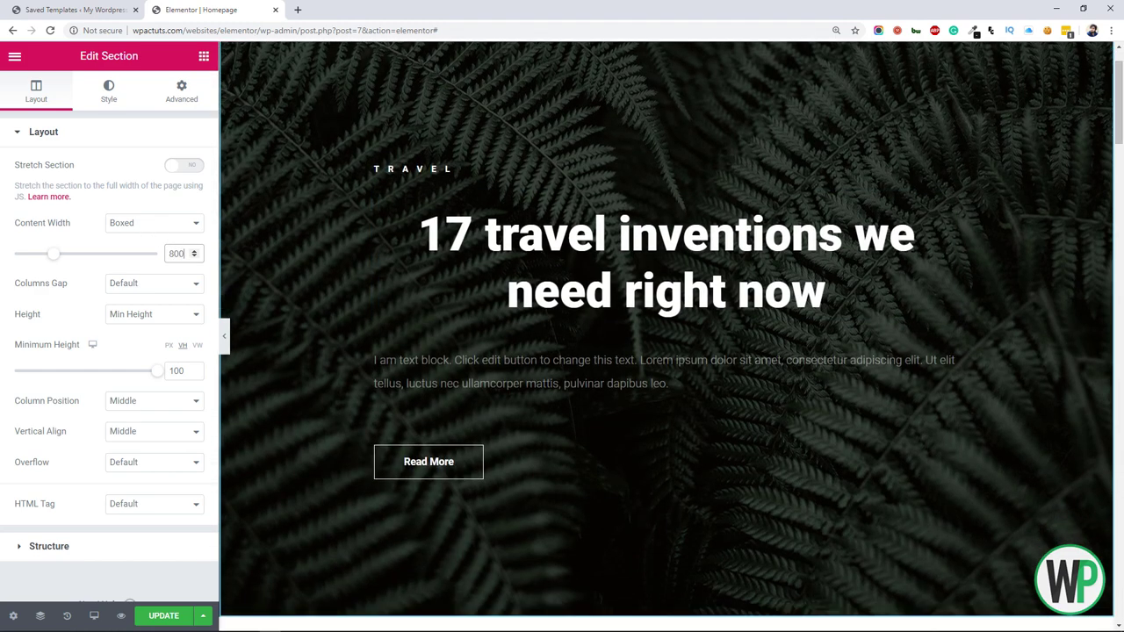
{"action": "left_click", "coordinate": [614, 373]}
{"action": "left_click", "coordinate": [109, 91]}
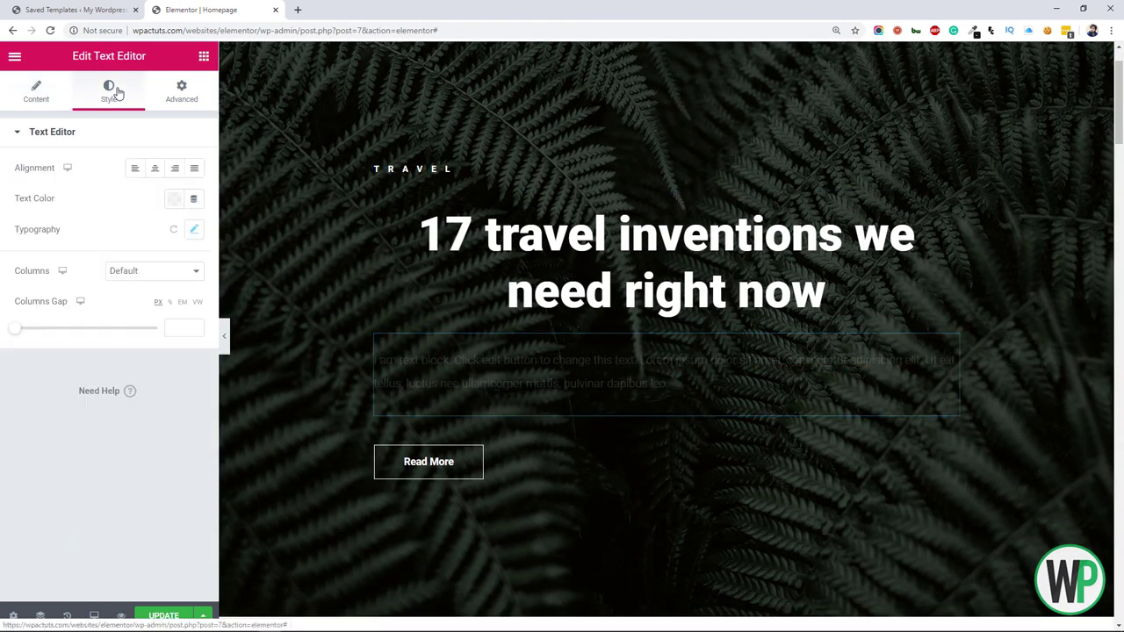
{"action": "left_click", "coordinate": [155, 168]}
{"action": "left_click", "coordinate": [497, 457]}
{"action": "left_click", "coordinate": [154, 276]}
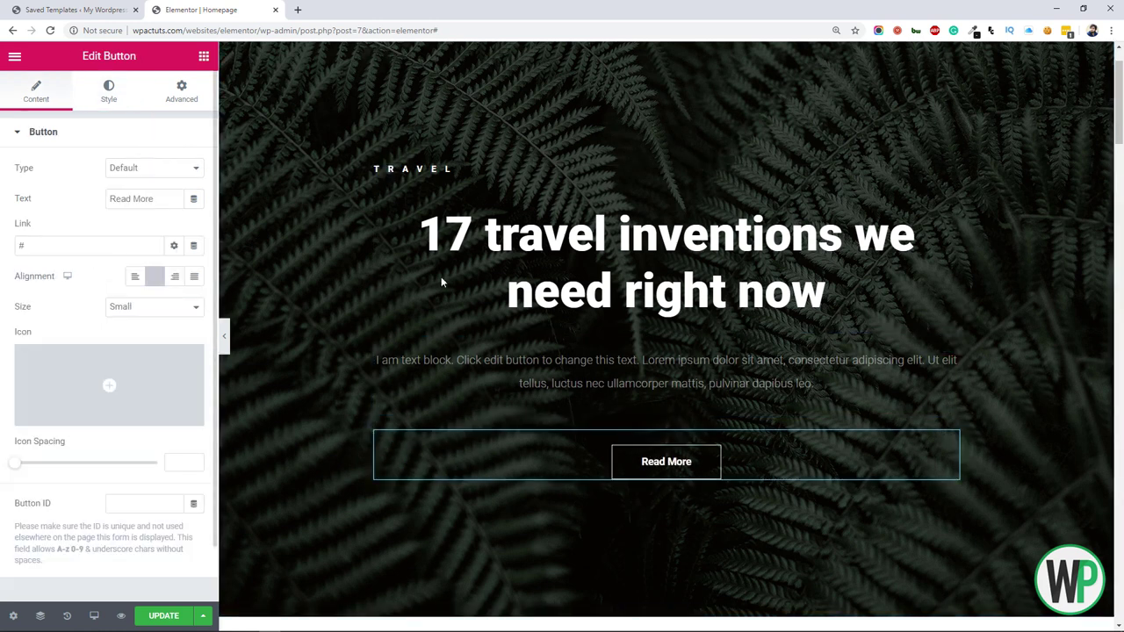
{"action": "left_click", "coordinate": [465, 174]}
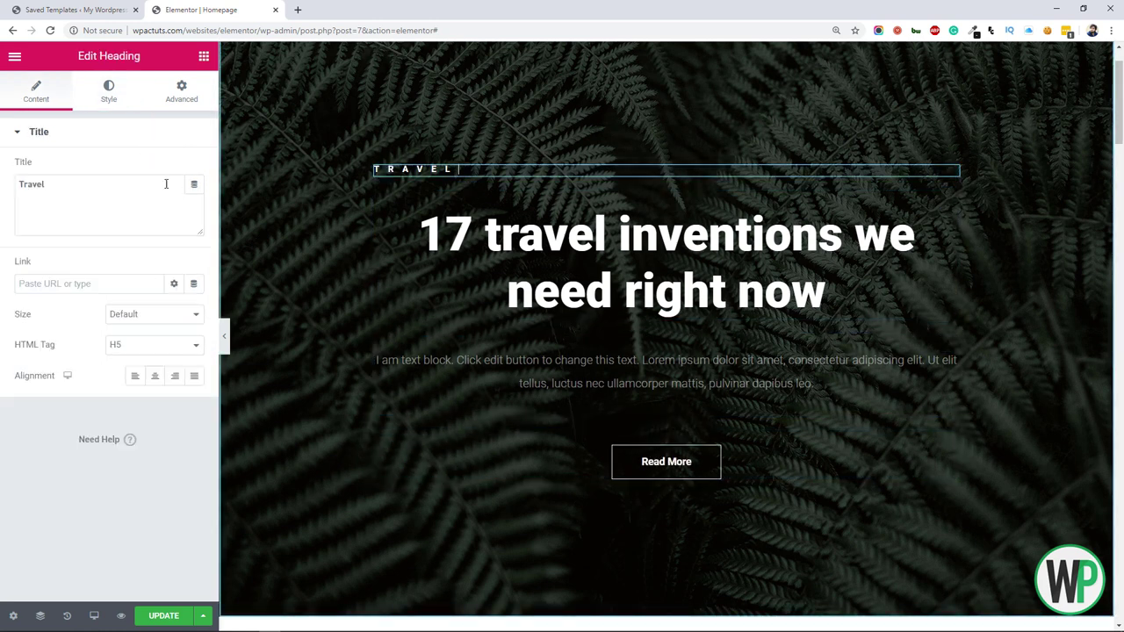
{"action": "left_click", "coordinate": [154, 376]}
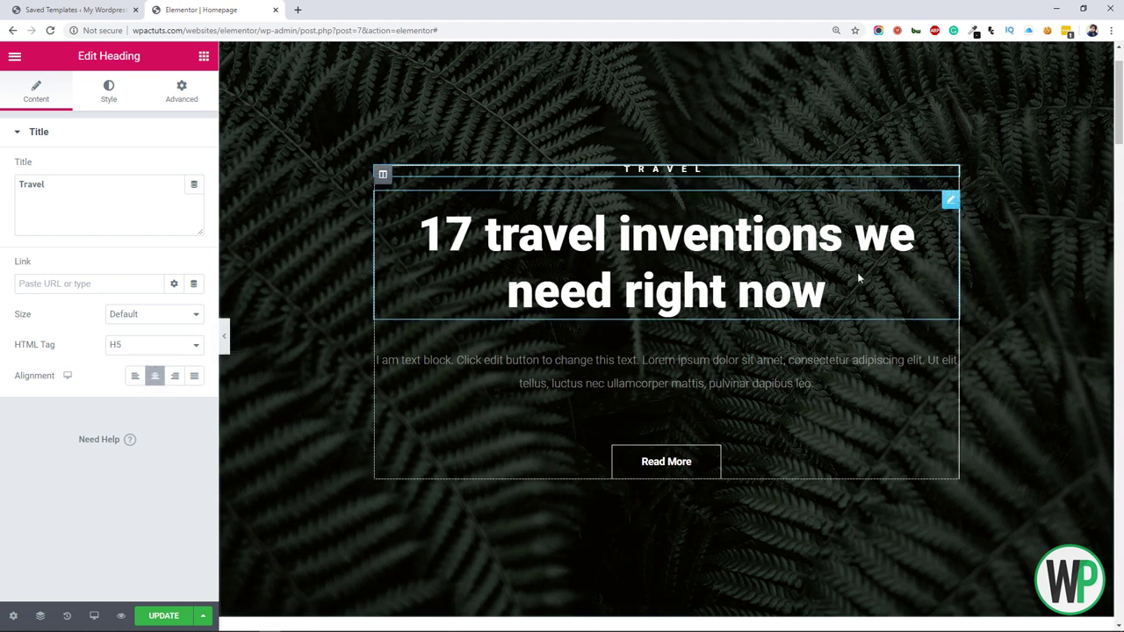
Step: Upload business-3152586_1280.jpg and use it as the hero section's background image in place of the fern picture
{"action": "right_click", "coordinate": [506, 83]}
{"action": "left_click", "coordinate": [519, 97]}
{"action": "left_click", "coordinate": [103, 93]}
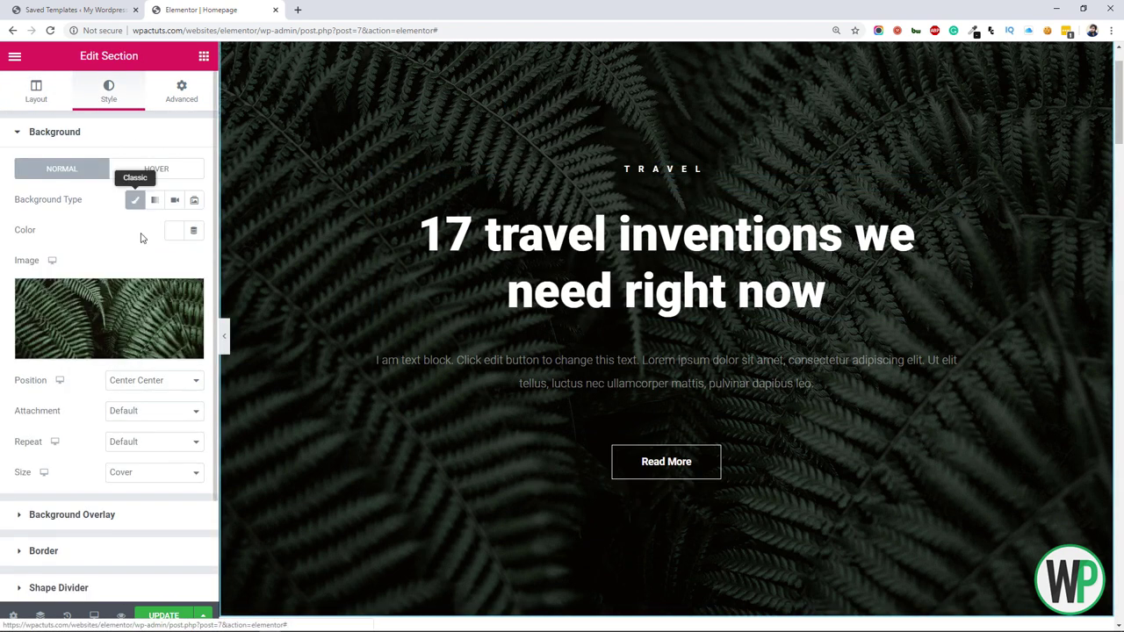
{"action": "left_click", "coordinate": [131, 316]}
{"action": "left_click", "coordinate": [85, 126]}
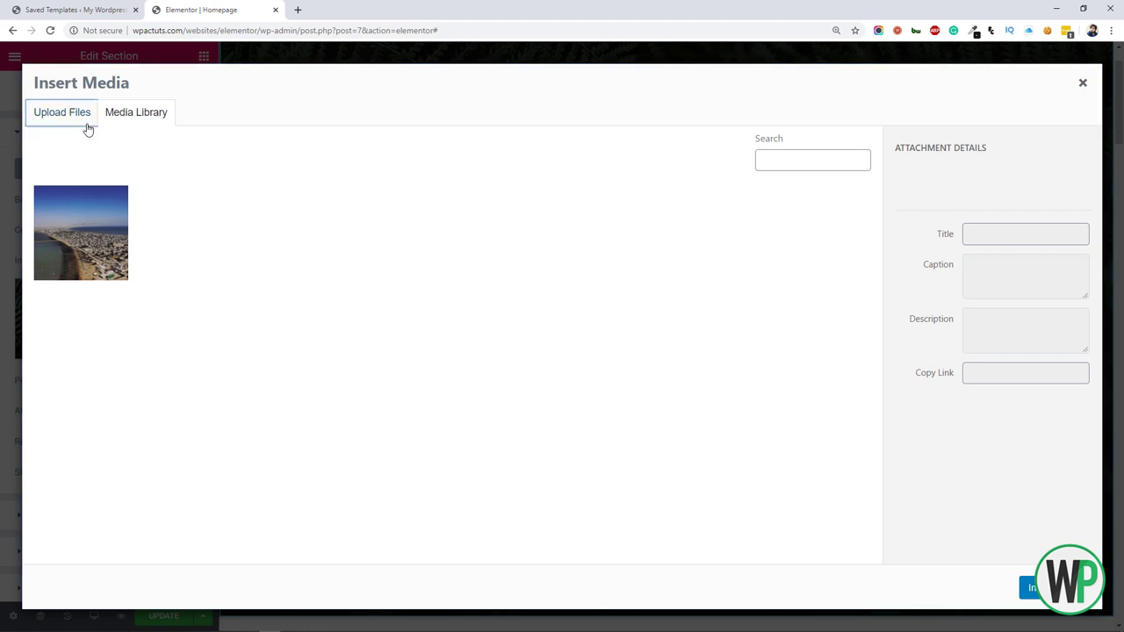
{"action": "left_click", "coordinate": [582, 343]}
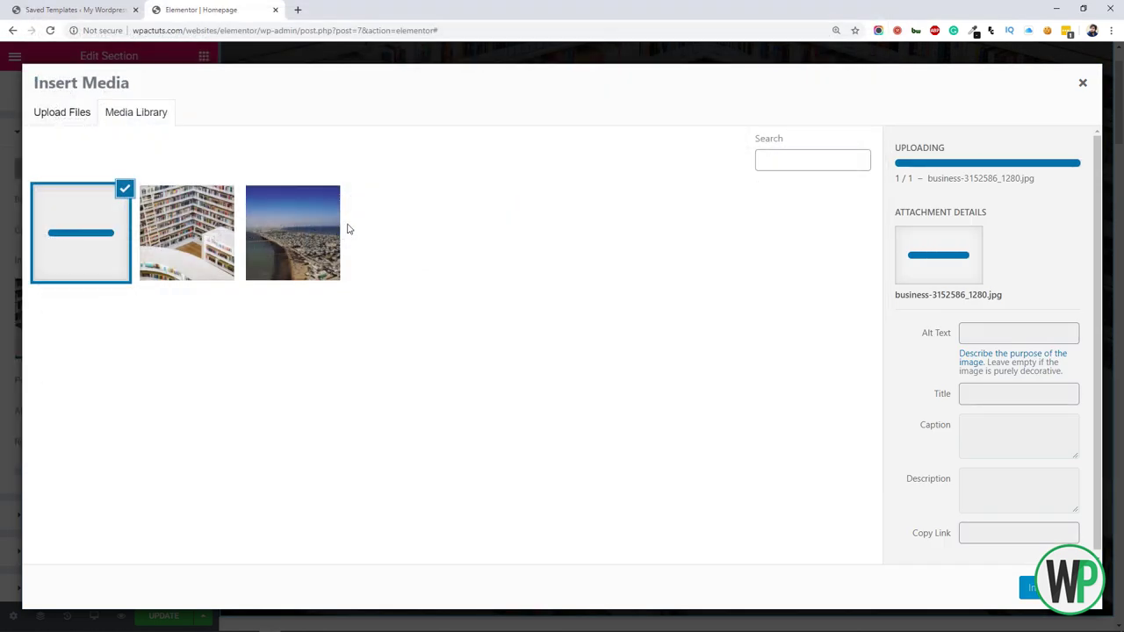
{"action": "left_click", "coordinate": [1029, 588]}
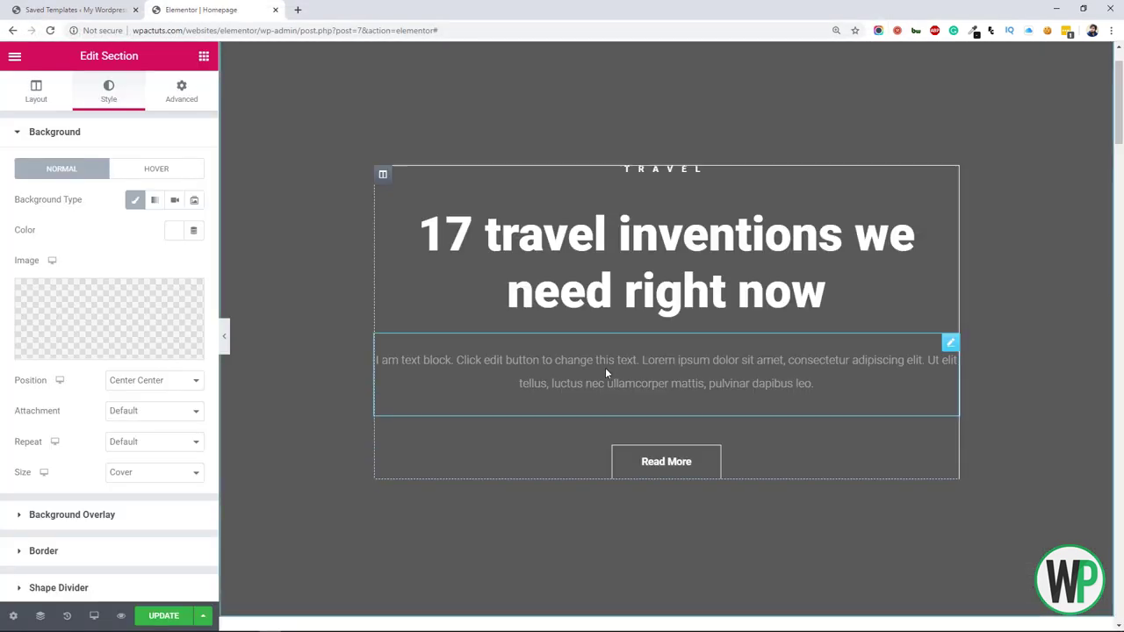
Step: Change the small hero heading to "Business" and the main heading to "We take your business to the next level"
{"action": "left_click", "coordinate": [664, 172]}
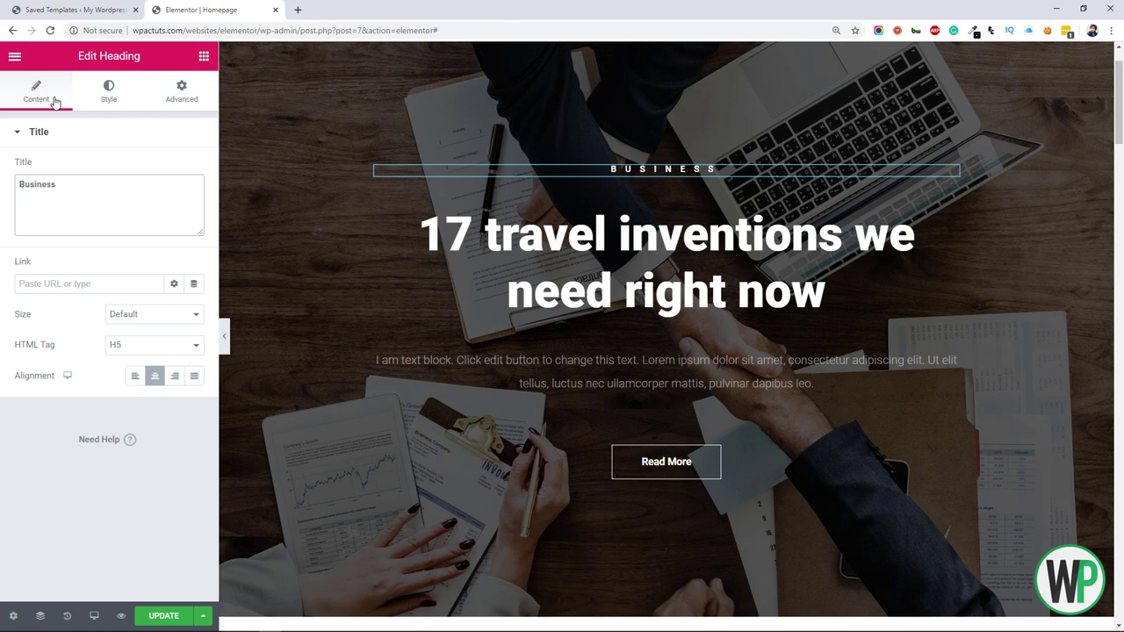
{"action": "left_click", "coordinate": [668, 263]}
{"action": "left_click_drag", "start_coordinate": [155, 195], "coordinate": [32, 184]}
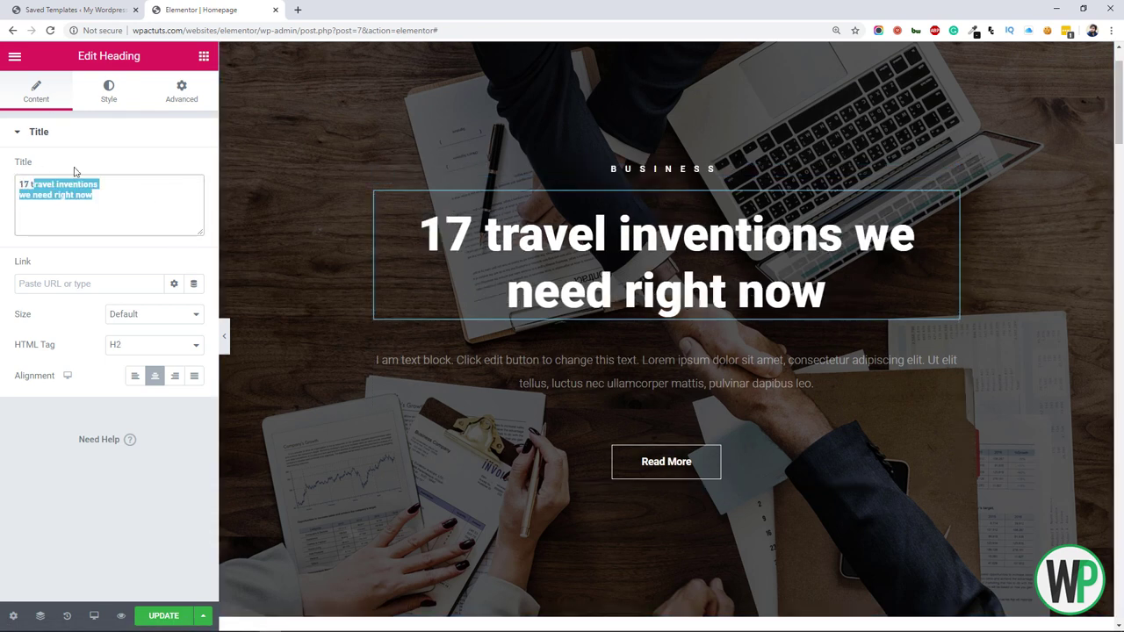
{"action": "left_click", "coordinate": [101, 185]}
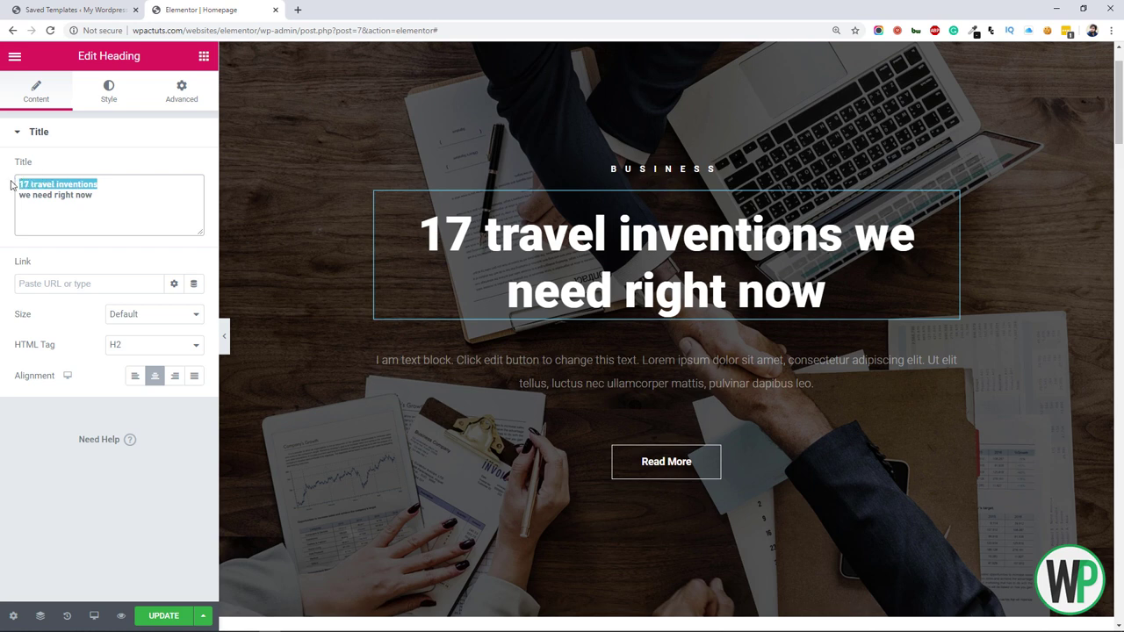
{"action": "type", "text": "We take "}
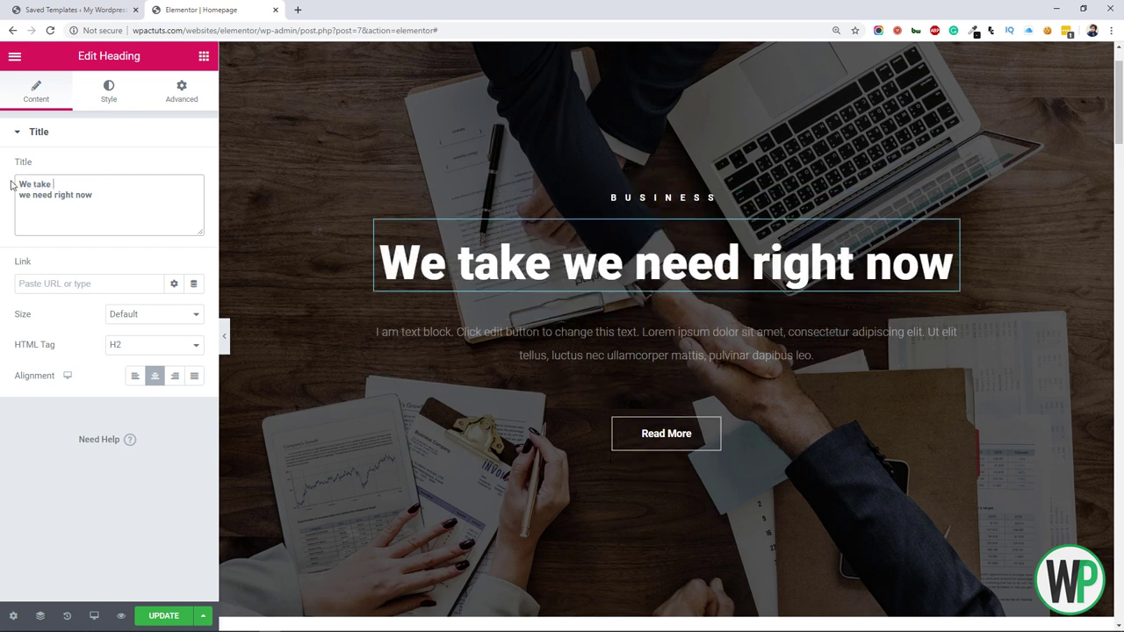
{"action": "type", "text": "your bu"}
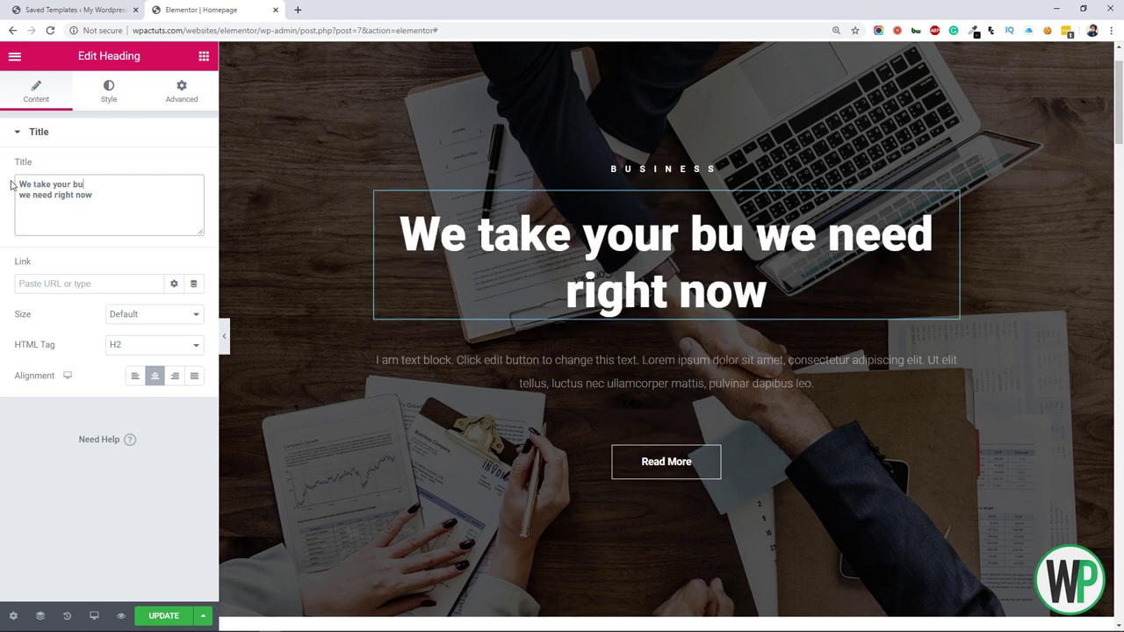
{"action": "type", "text": "siness "}
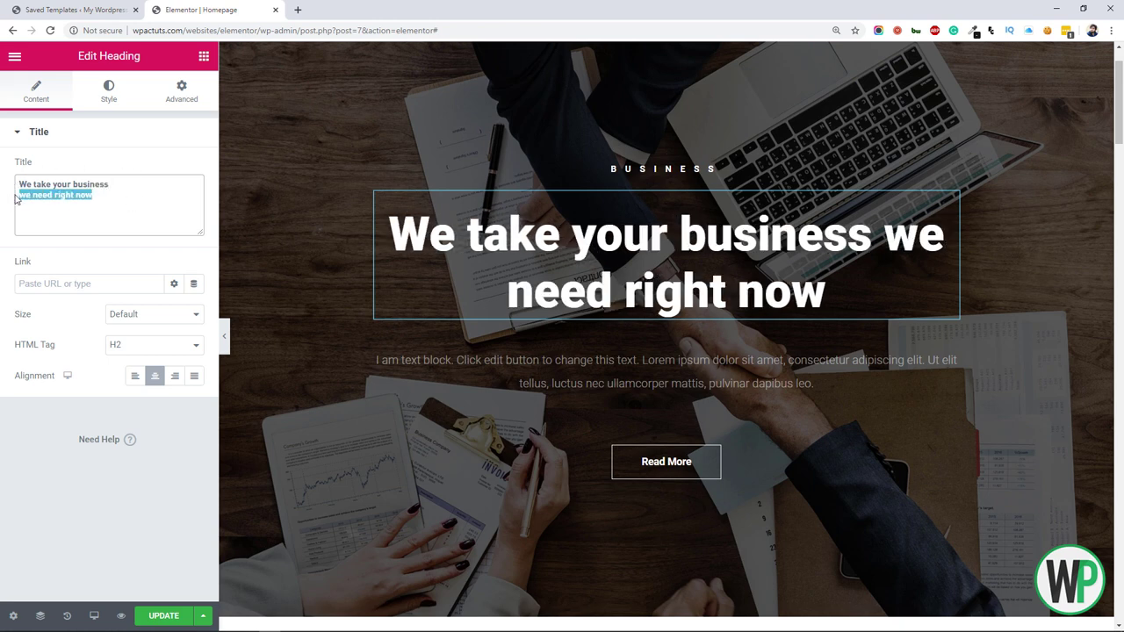
{"action": "type", "text": "to the"}
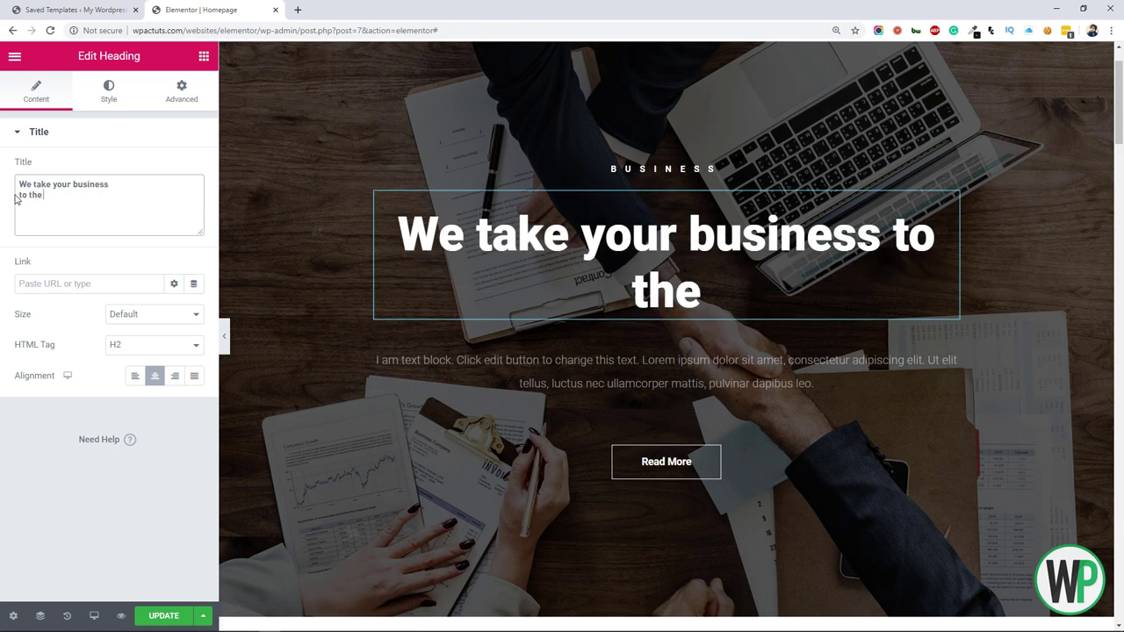
{"action": "type", "text": " next level"}
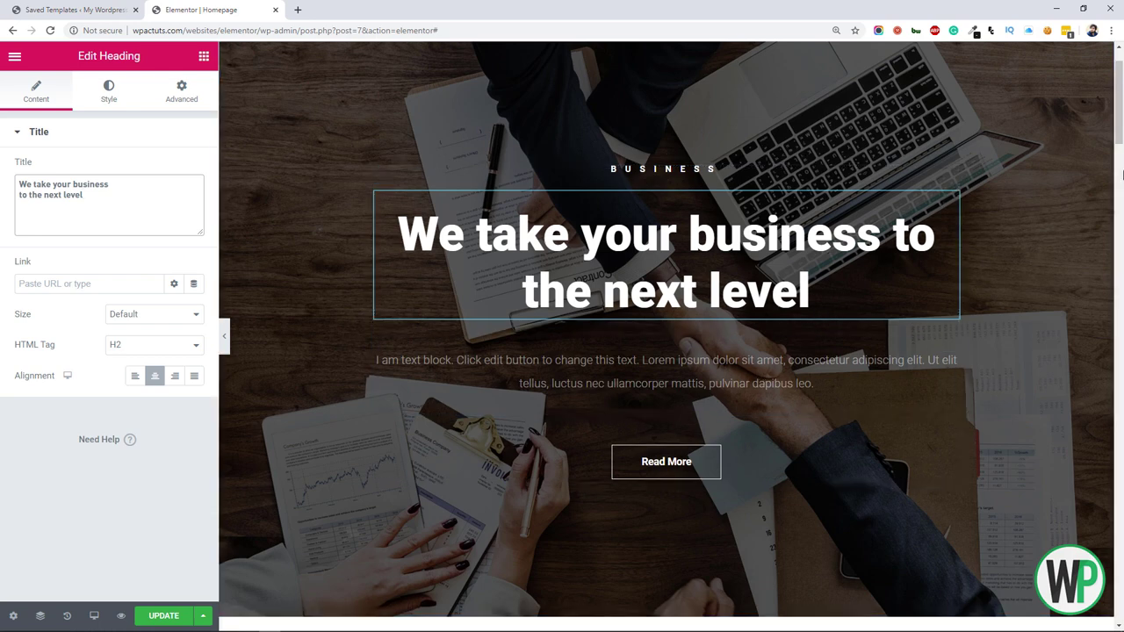
Step: Update the page and open the live Homepage from the WordPress Pages list in a new browser tab
{"action": "left_click_drag", "start_coordinate": [1119, 115], "coordinate": [1120, 534]}
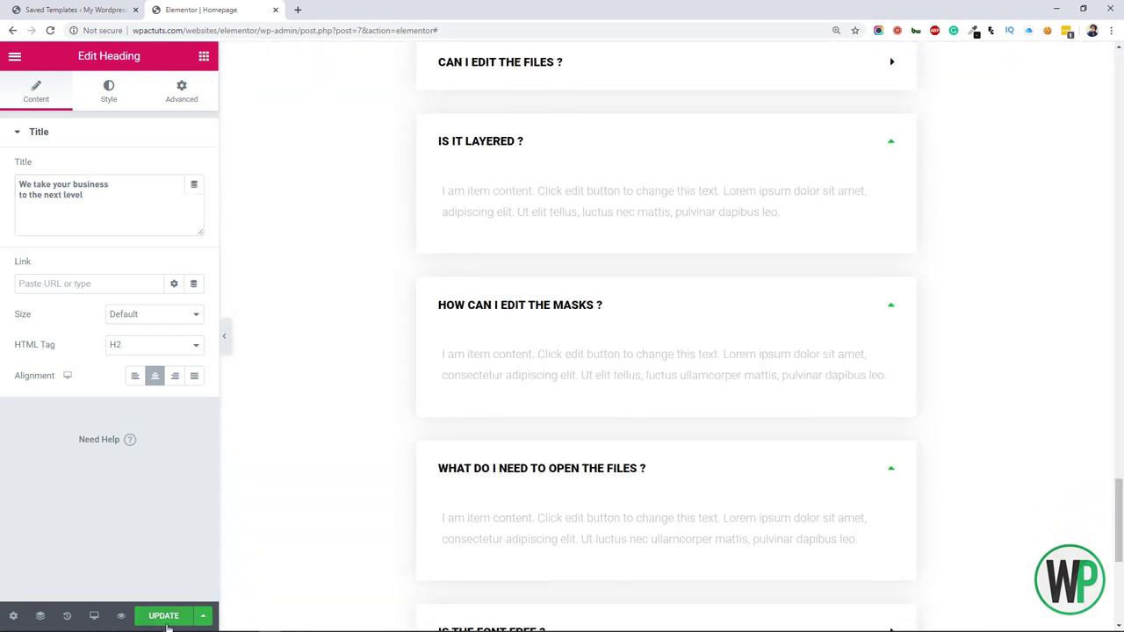
{"action": "left_click", "coordinate": [75, 10]}
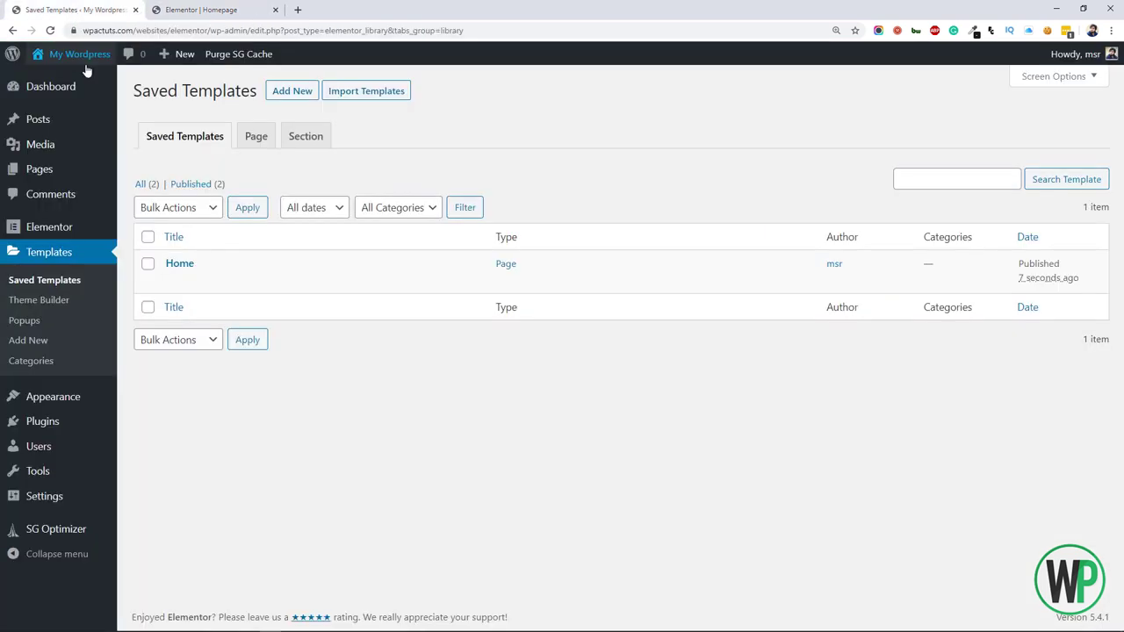
{"action": "left_click", "coordinate": [79, 172]}
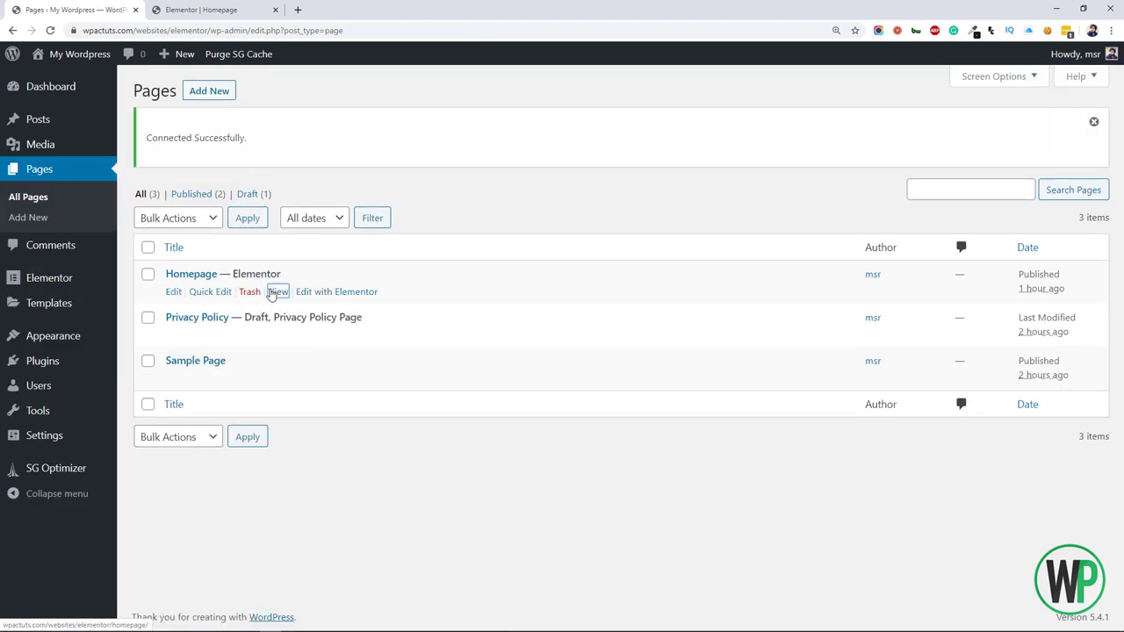
{"action": "right_click", "coordinate": [278, 292]}
{"action": "left_click", "coordinate": [303, 300]}
{"action": "left_click_drag", "start_coordinate": [218, 9], "coordinate": [429, 5]}
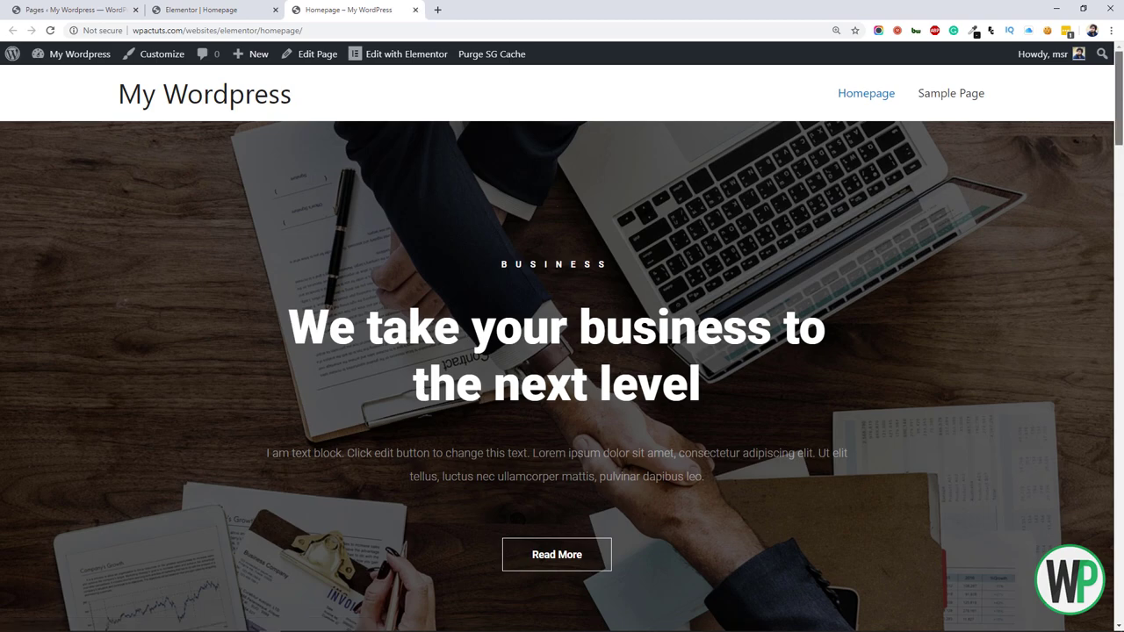
Step: Review the live homepage from the hero through all sections to the end and return to its beginning
{"action": "scroll", "coordinate": [562, 351], "scroll_direction": "down", "scroll_amount": 3}
{"action": "scroll", "coordinate": [562, 352], "scroll_direction": "up", "scroll_amount": 2}
{"action": "scroll", "coordinate": [562, 351], "scroll_direction": "down", "scroll_amount": 10}
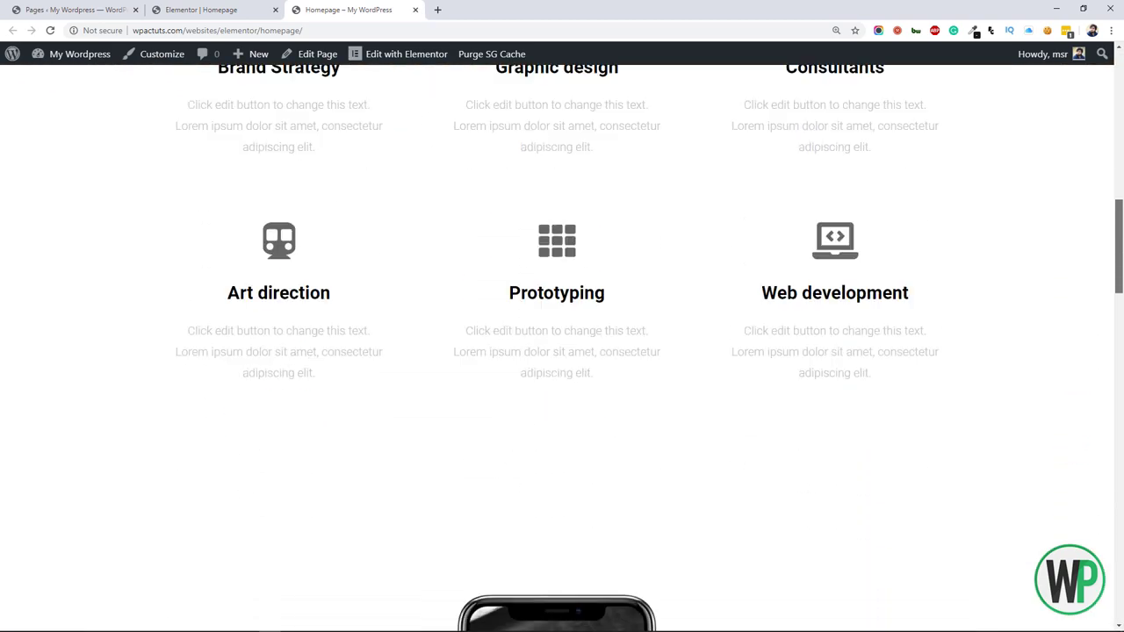
{"action": "left_click_drag", "start_coordinate": [1120, 253], "coordinate": [1120, 579]}
{"action": "left_click_drag", "start_coordinate": [1120, 540], "coordinate": [1111, 83]}
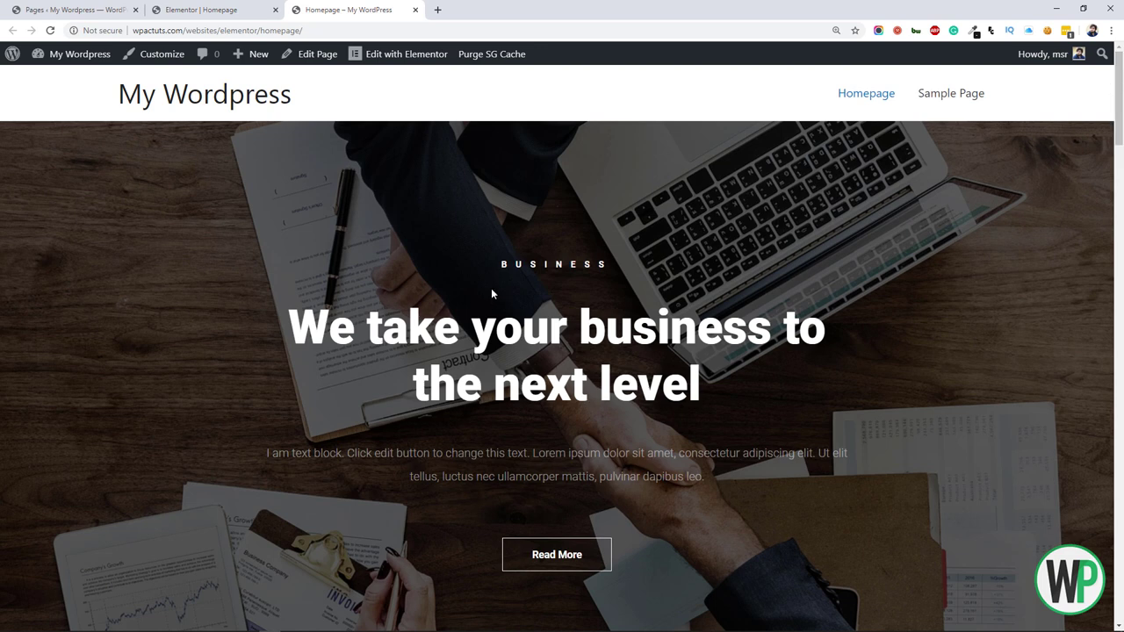
Step: In the WordPress Reading settings, make the homepage display a static page, choose Homepage as that page, and save the changes
{"action": "left_click", "coordinate": [223, 12]}
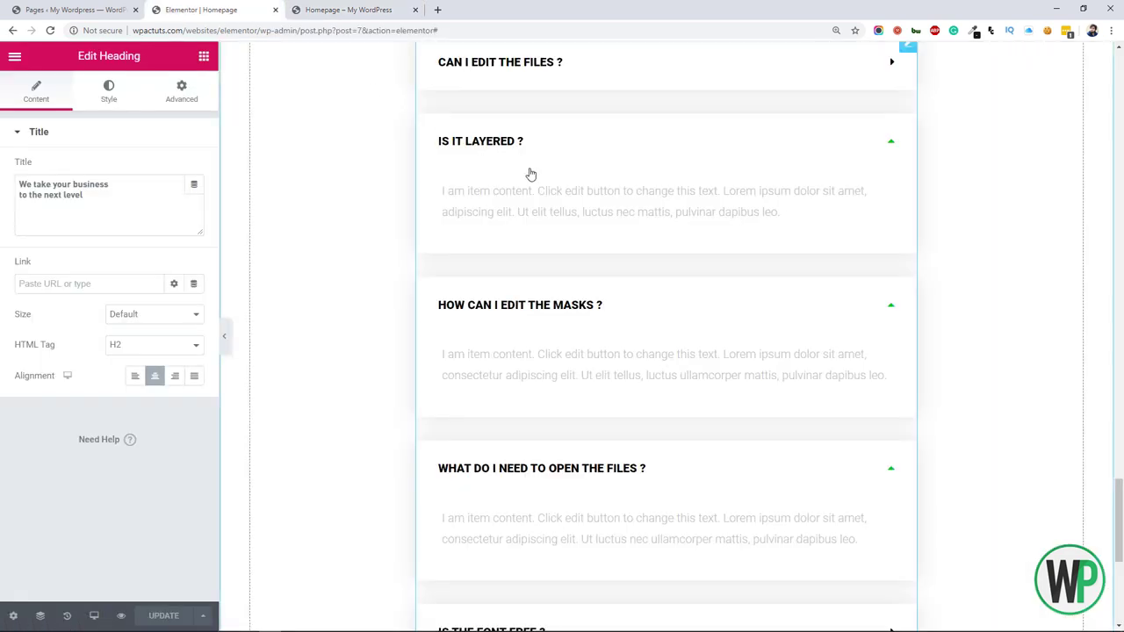
{"action": "left_click", "coordinate": [351, 10]}
{"action": "left_click", "coordinate": [75, 10]}
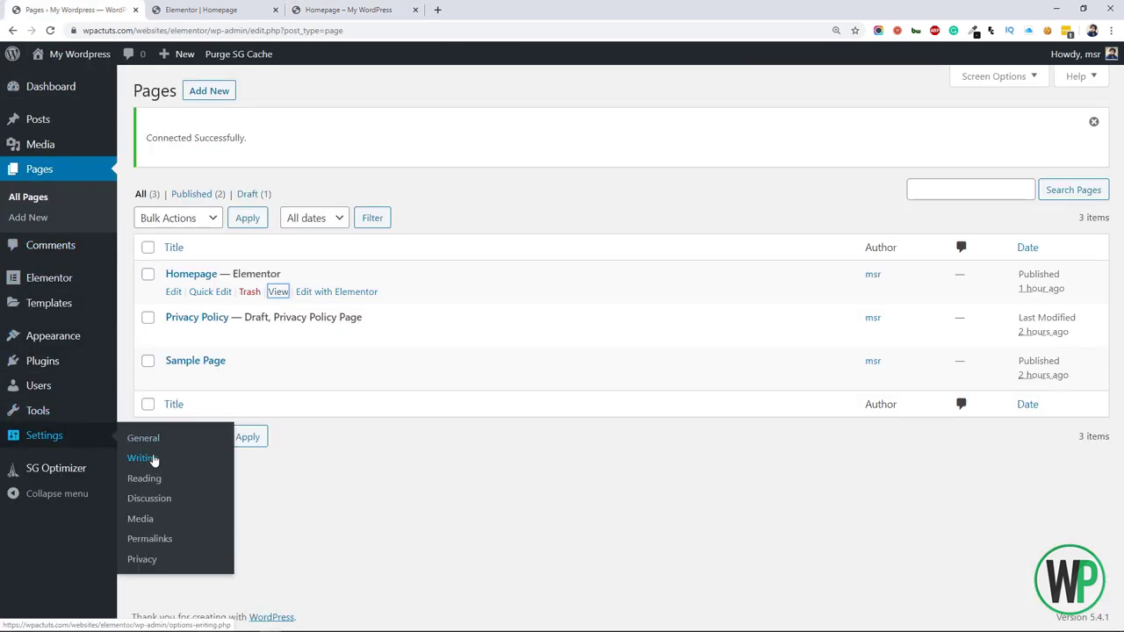
{"action": "left_click", "coordinate": [136, 438]}
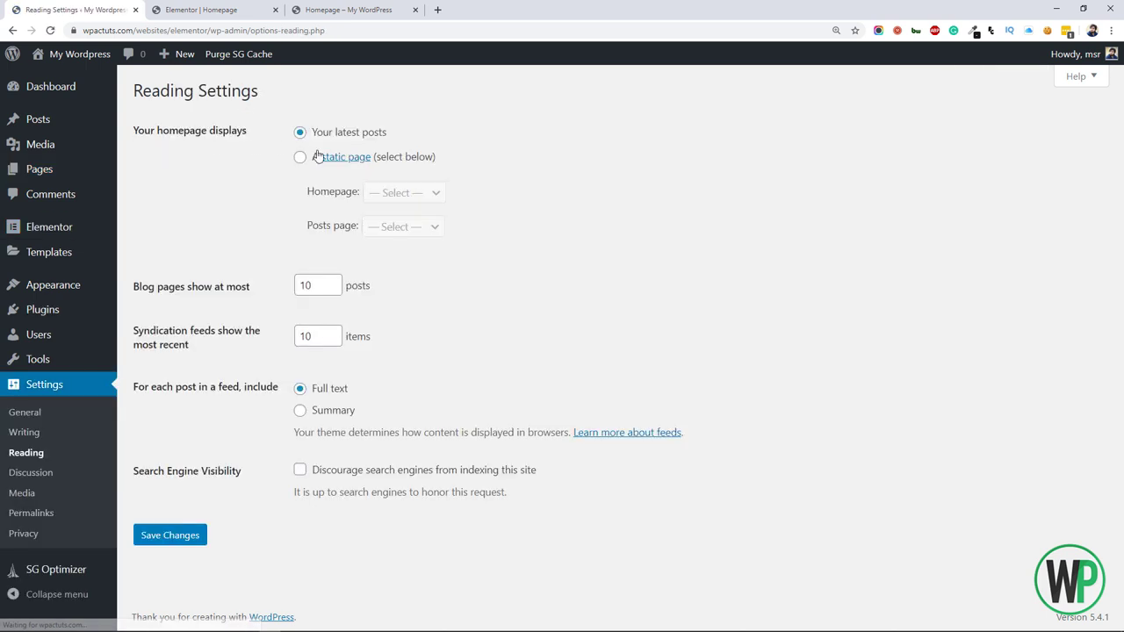
{"action": "left_click", "coordinate": [317, 158]}
{"action": "left_click", "coordinate": [404, 192]}
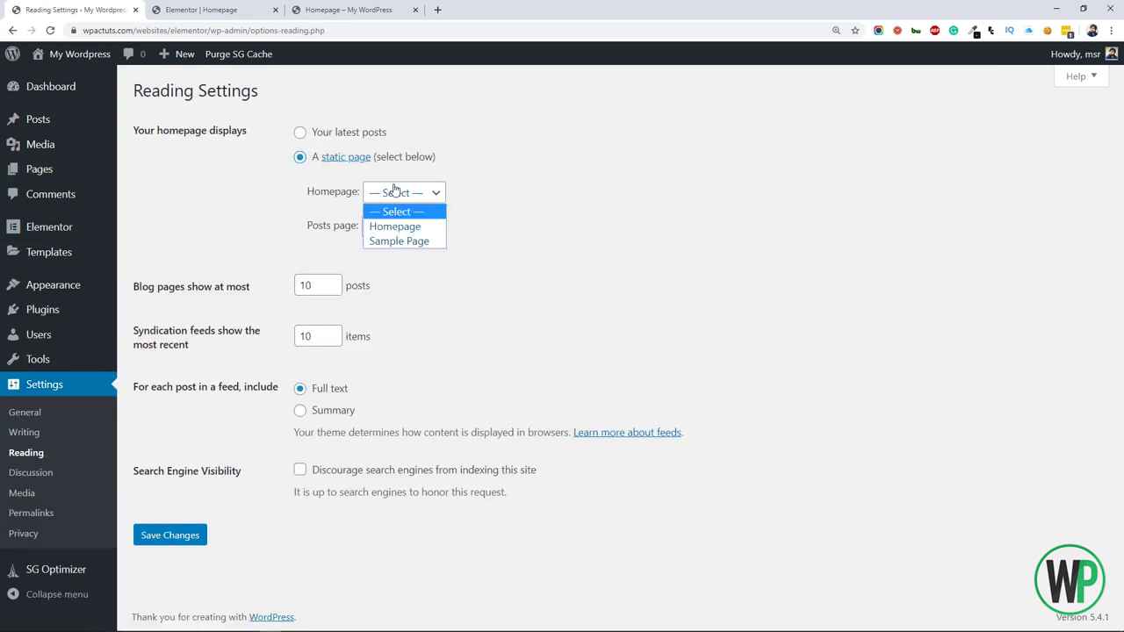
{"action": "left_click", "coordinate": [400, 225]}
{"action": "left_click", "coordinate": [186, 535]}
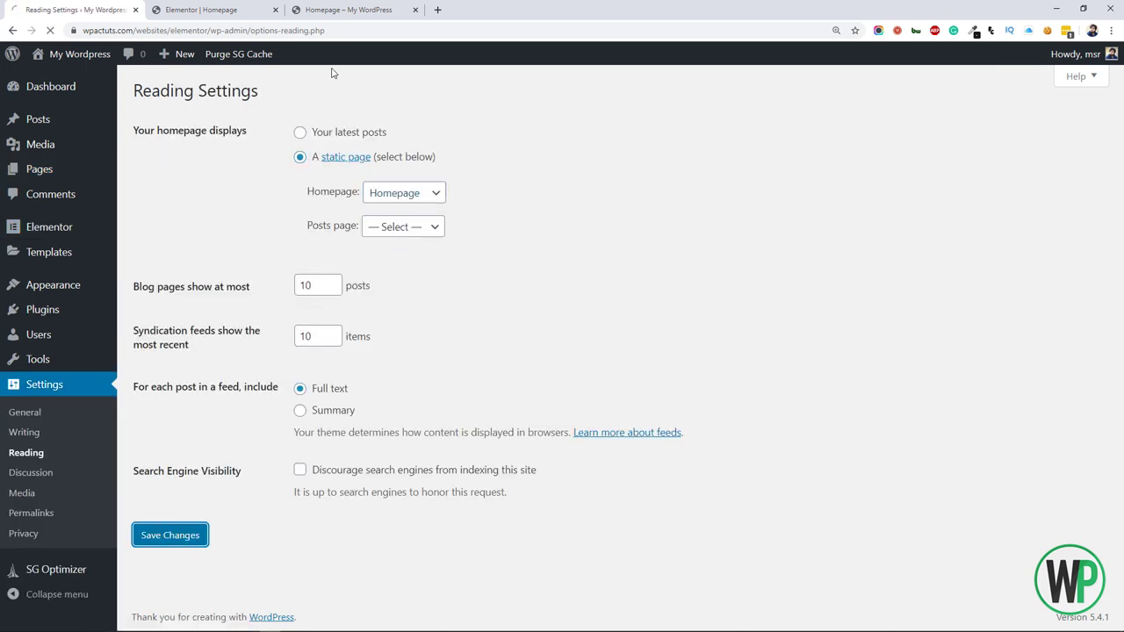
Step: Load the site's root address from the My Wordpress site title to check the new front page
{"action": "left_click", "coordinate": [346, 10]}
{"action": "left_click", "coordinate": [222, 104]}
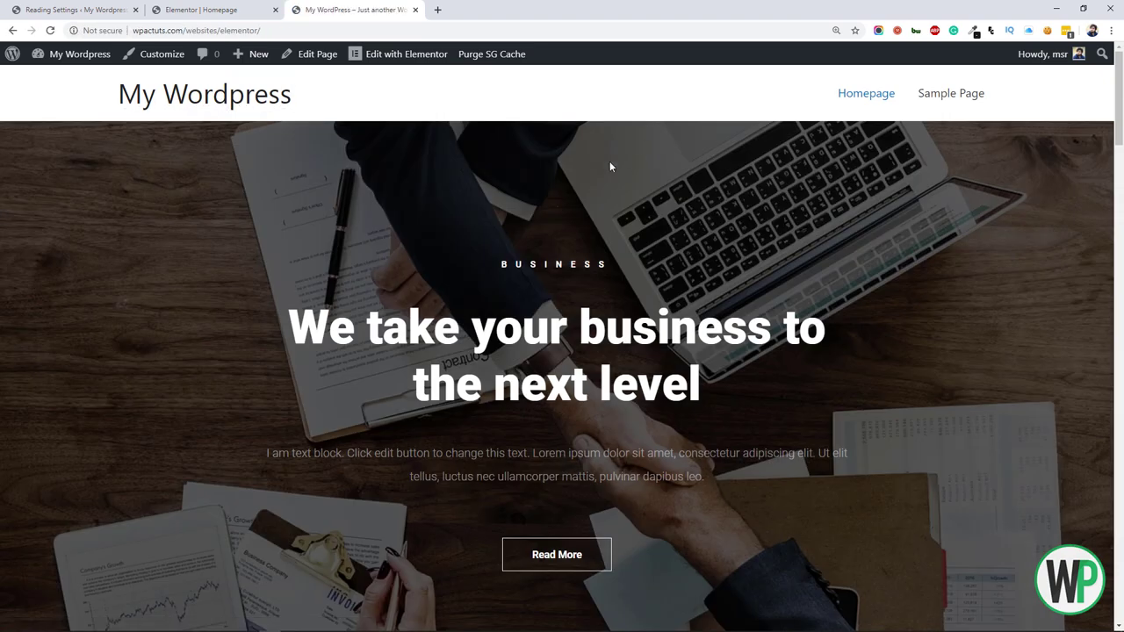
{"action": "left_click_drag", "start_coordinate": [1119, 101], "coordinate": [1120, 65]}
Step: Open wpacademy.pk in a new browser tab and look through its activity news feed
{"action": "left_click", "coordinate": [441, 9]}
{"action": "type", "text": "wp"}
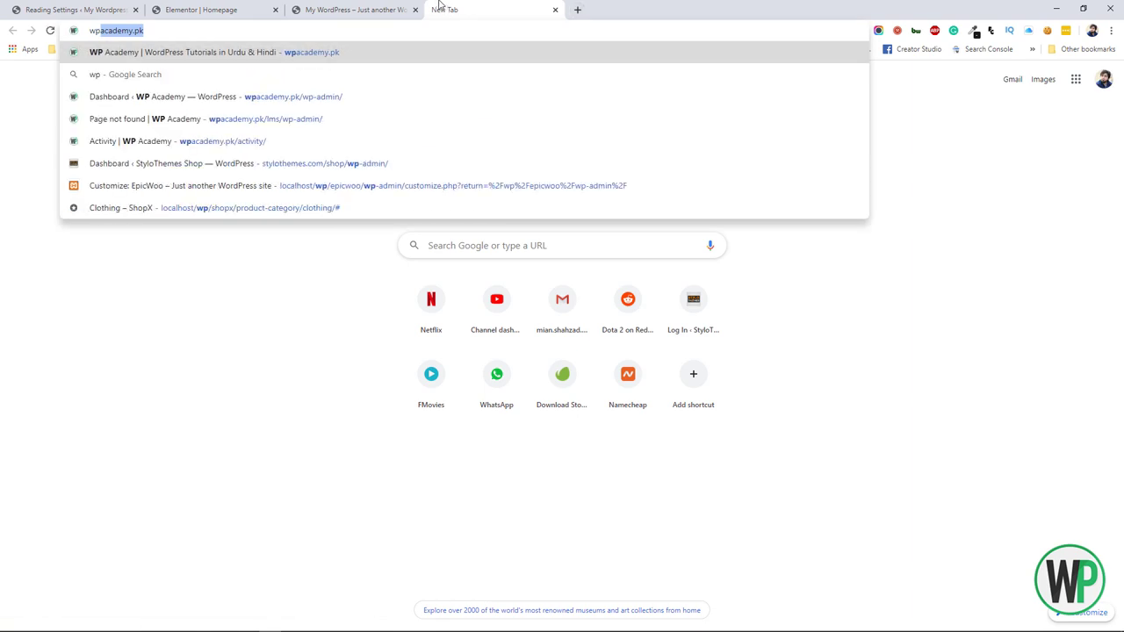
{"action": "key", "text": "Return"}
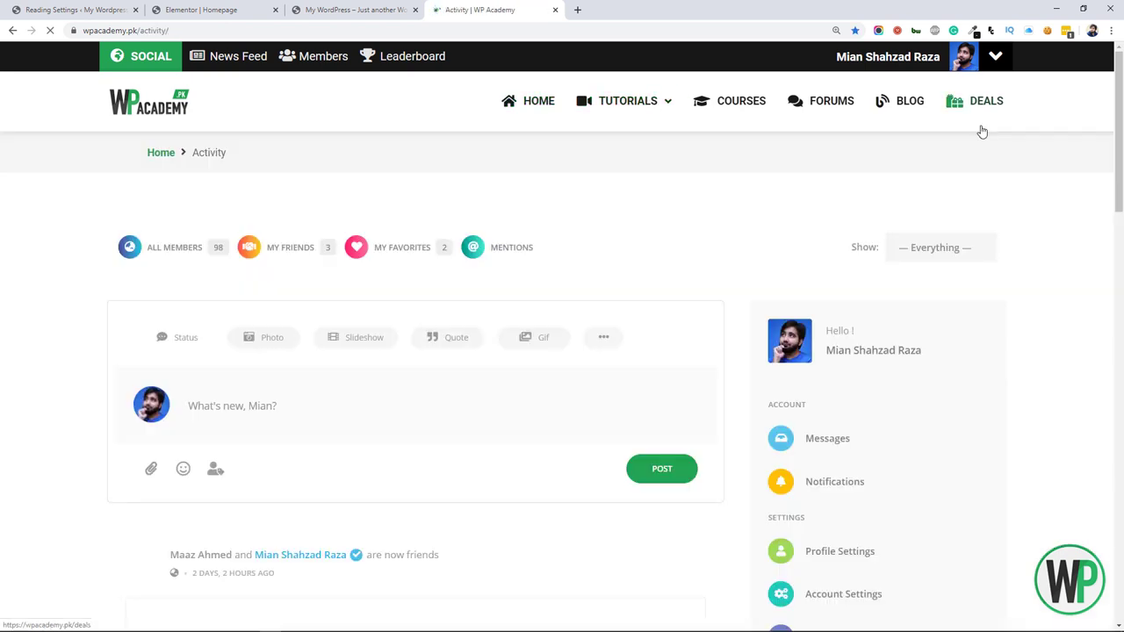
{"action": "scroll", "coordinate": [996, 137], "scroll_direction": "down", "scroll_amount": 3}
{"action": "left_click_drag", "start_coordinate": [1121, 141], "coordinate": [1122, 92]}
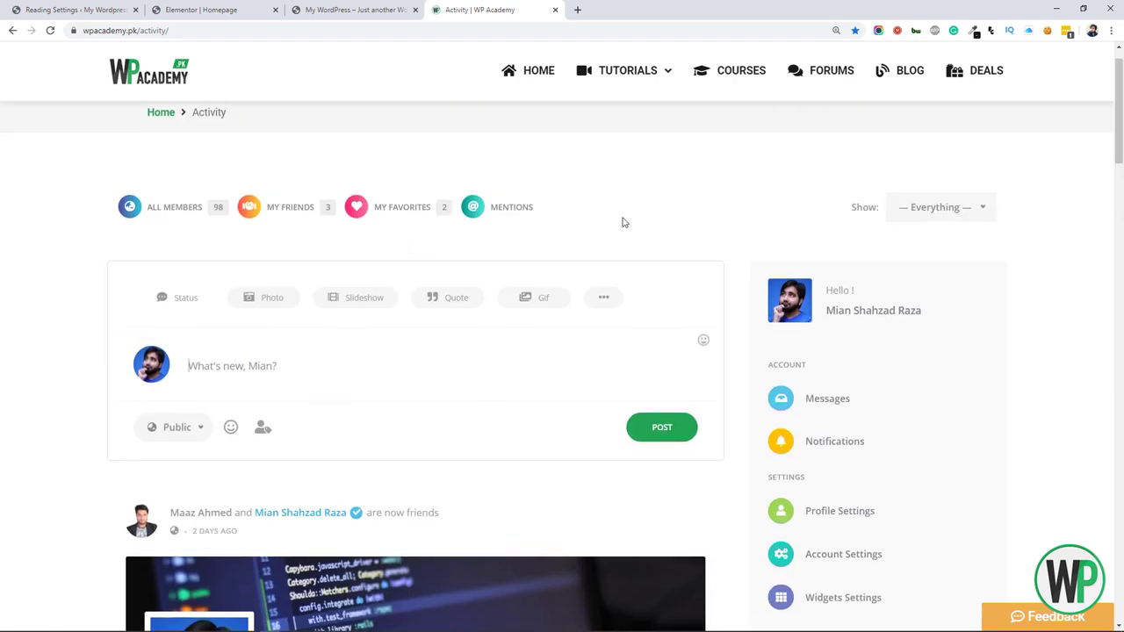
{"action": "scroll", "coordinate": [1045, 174], "scroll_direction": "down", "scroll_amount": 6}
{"action": "scroll", "coordinate": [747, 172], "scroll_direction": "up", "scroll_amount": 7}
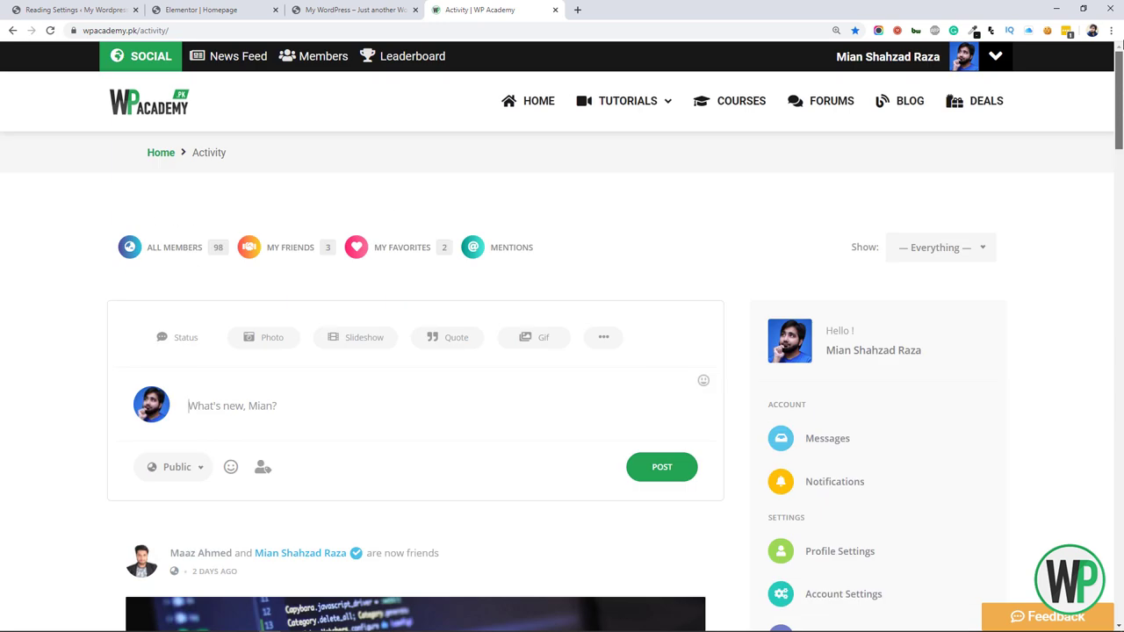
Step: Browse the WP Academy members directory, and close its browser tab to return to the live homepage
{"action": "left_click", "coordinate": [312, 64]}
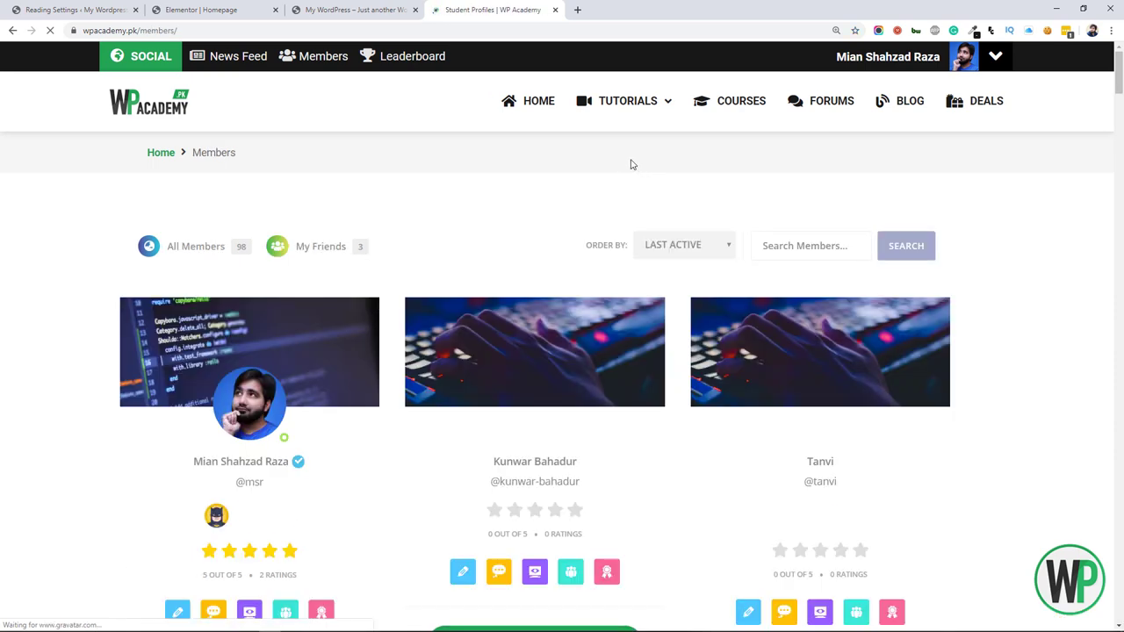
{"action": "scroll", "coordinate": [1113, 173], "scroll_direction": "down", "scroll_amount": 2}
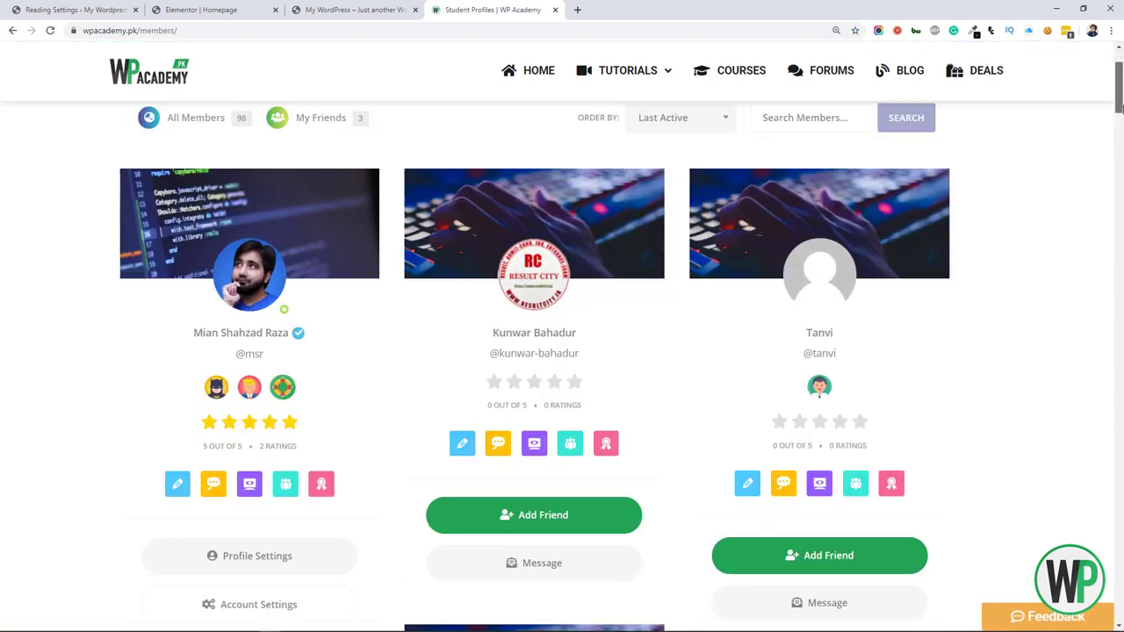
{"action": "scroll", "coordinate": [1113, 175], "scroll_direction": "up", "scroll_amount": 1}
{"action": "scroll", "coordinate": [1113, 176], "scroll_direction": "down", "scroll_amount": 7}
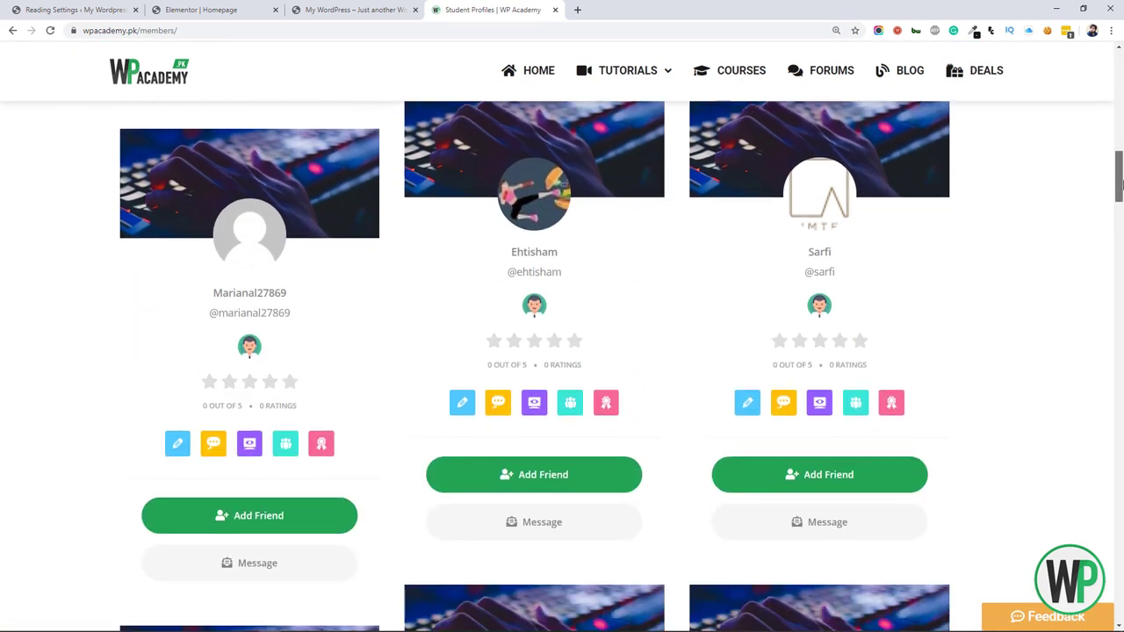
{"action": "scroll", "coordinate": [1118, 178], "scroll_direction": "up", "scroll_amount": 10}
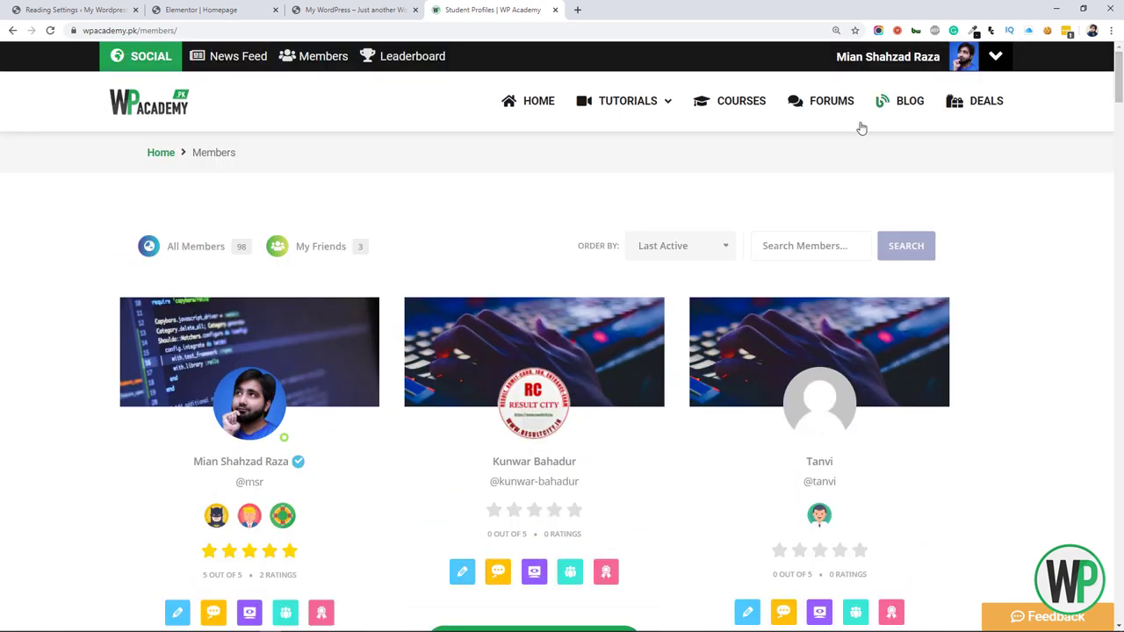
{"action": "left_click", "coordinate": [555, 9]}
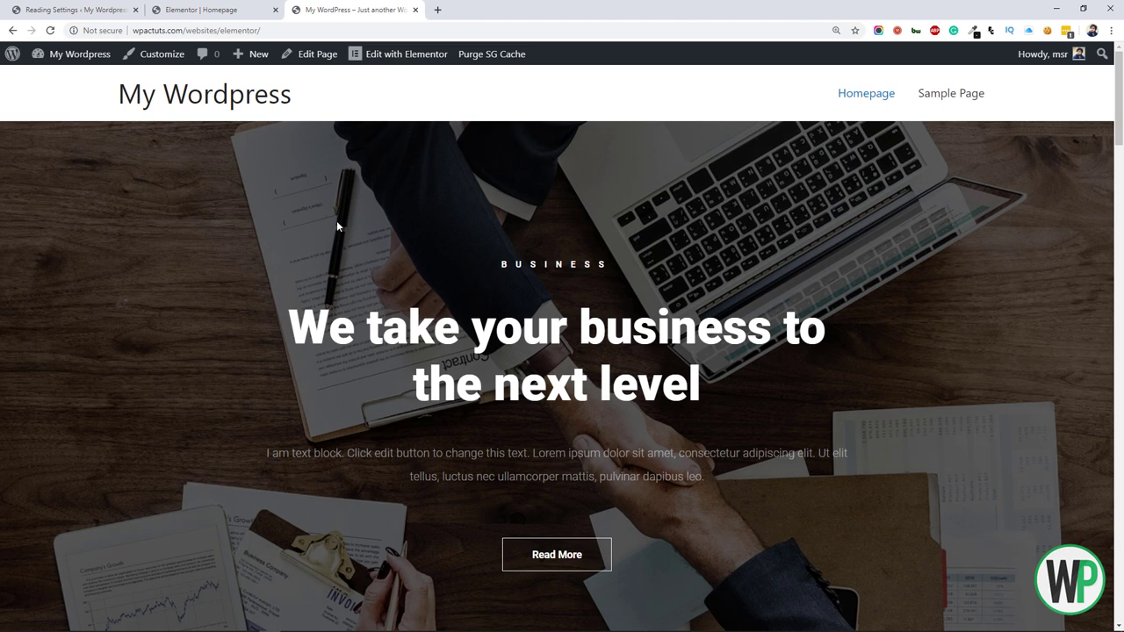